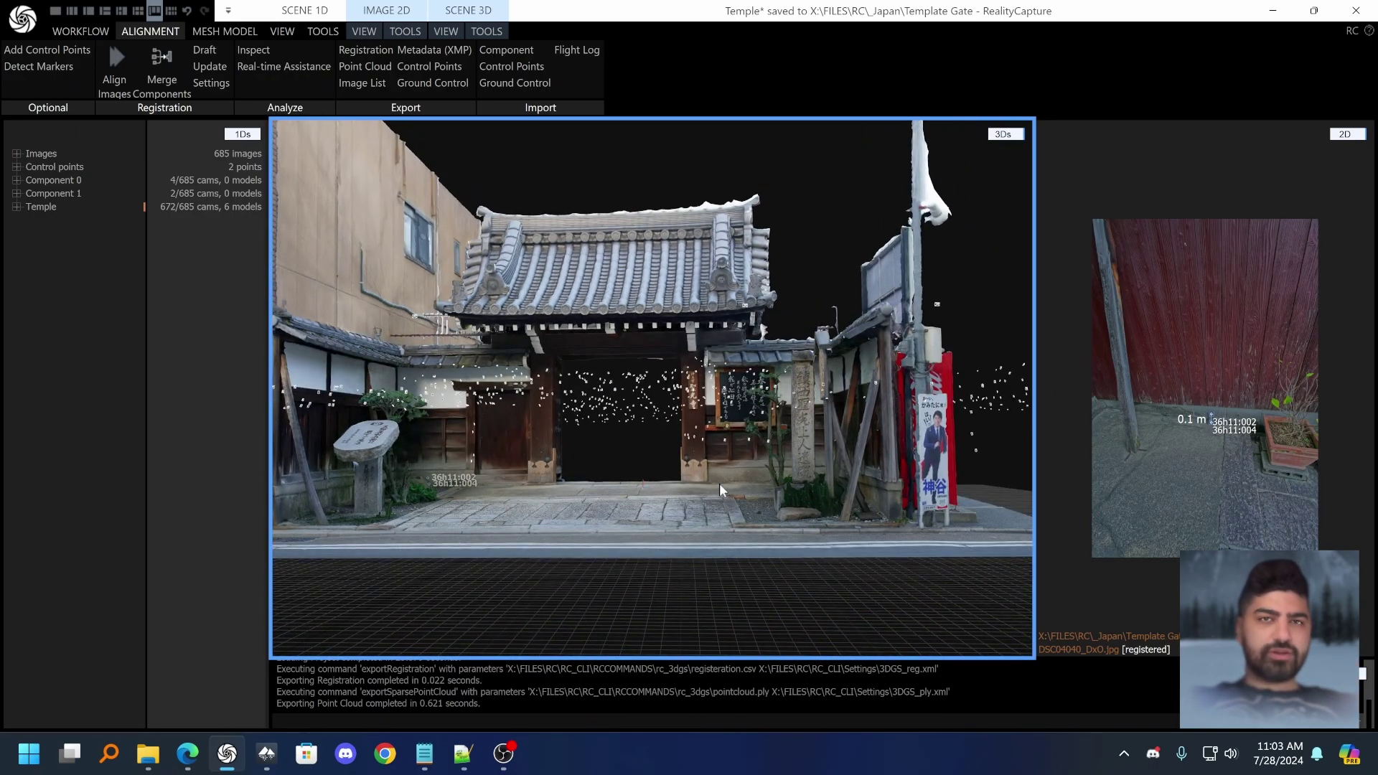
- Examine the temple gate model from several angles and the Registration export instructions in the blog guide
key(alt+Tab)
mouse_move(745, 459)
mouse_down()
mouse_move(791, 508)
mouse_move(675, 423)
mouse_move(602, 432)
mouse_move(795, 462)
mouse_move(739, 445)
mouse_up()
scroll(678, 442, up, 3)
key(alt+Tab)
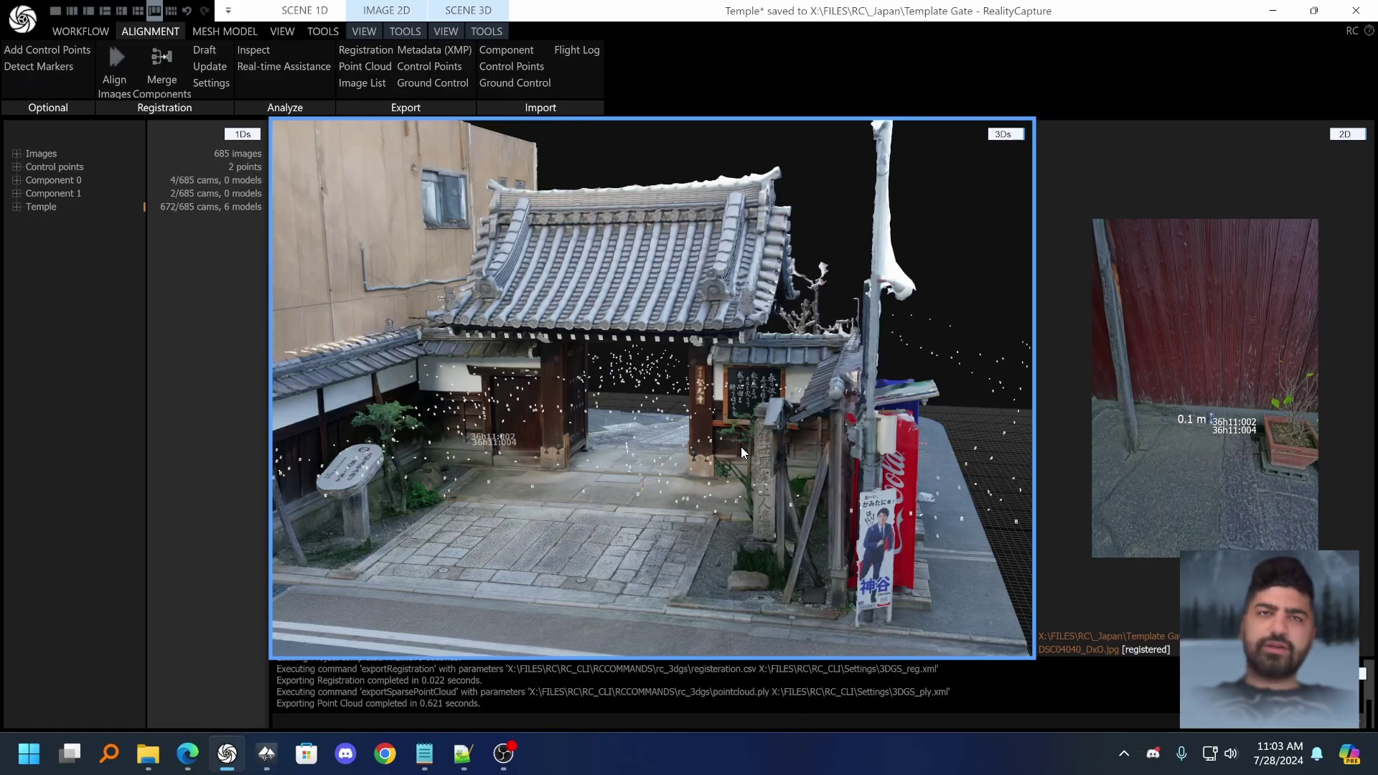
mouse_move(662, 520)
mouse_down()
mouse_move(692, 519)
mouse_move(673, 527)
mouse_up()
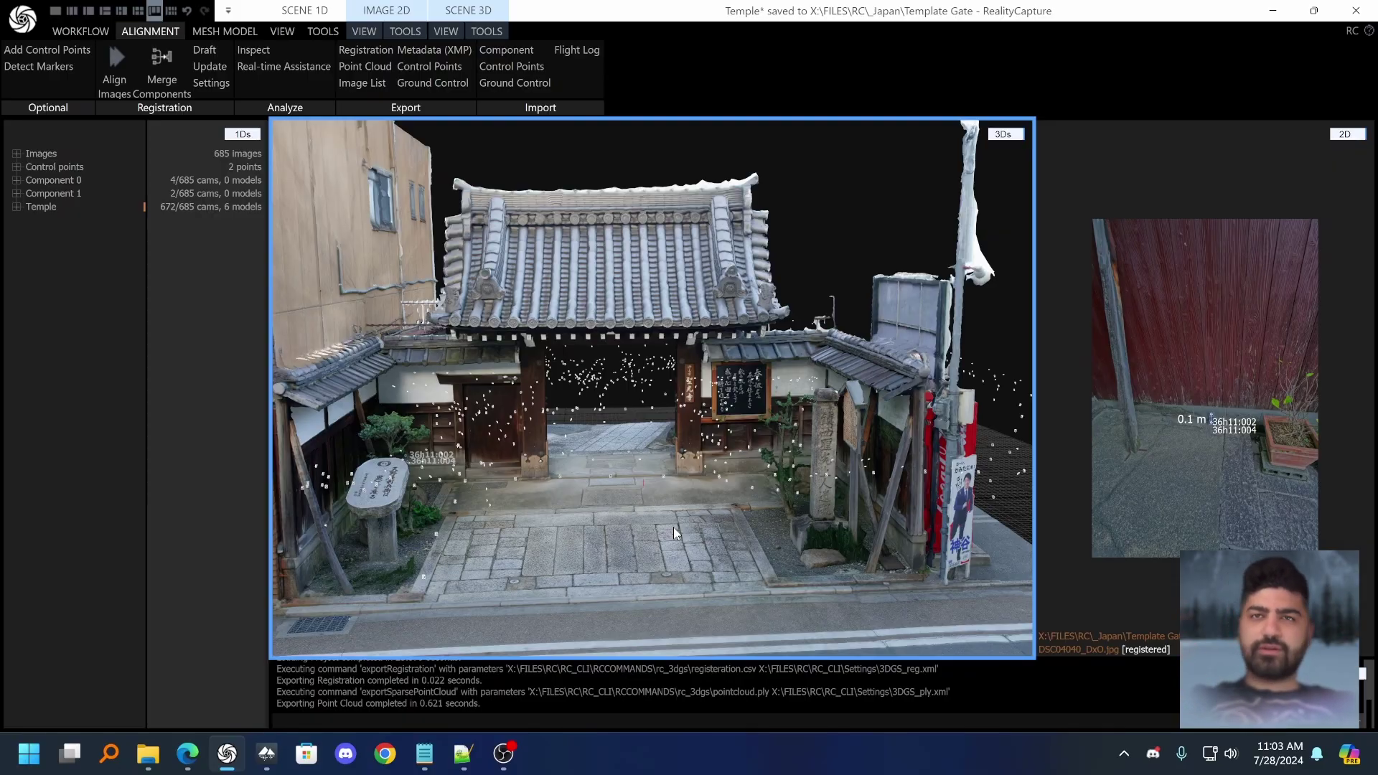
drag(682, 528, 718, 542)
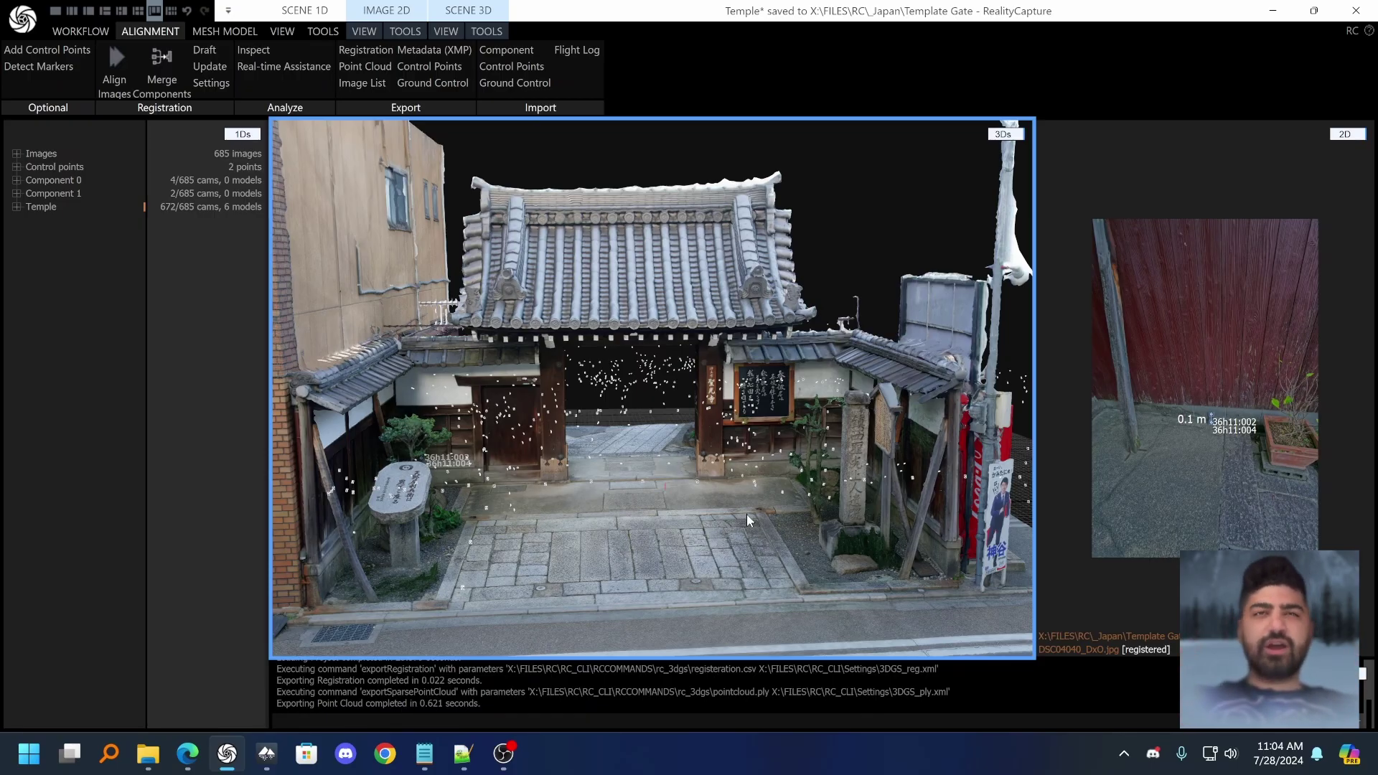
scroll(748, 515, up, 3)
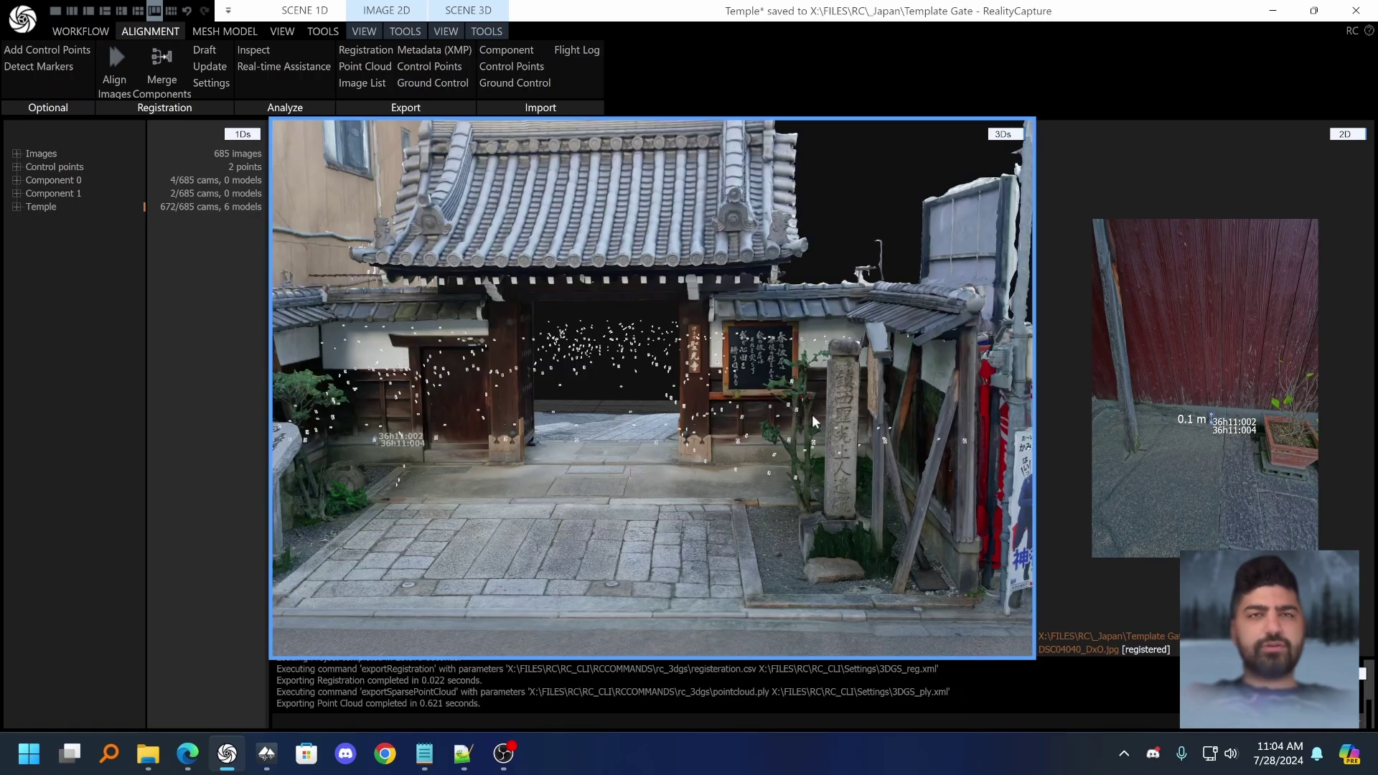
mouse_move(754, 479)
mouse_down()
mouse_move(773, 476)
mouse_move(762, 494)
mouse_up()
key(alt+Tab)
scroll(746, 490, down, 5)
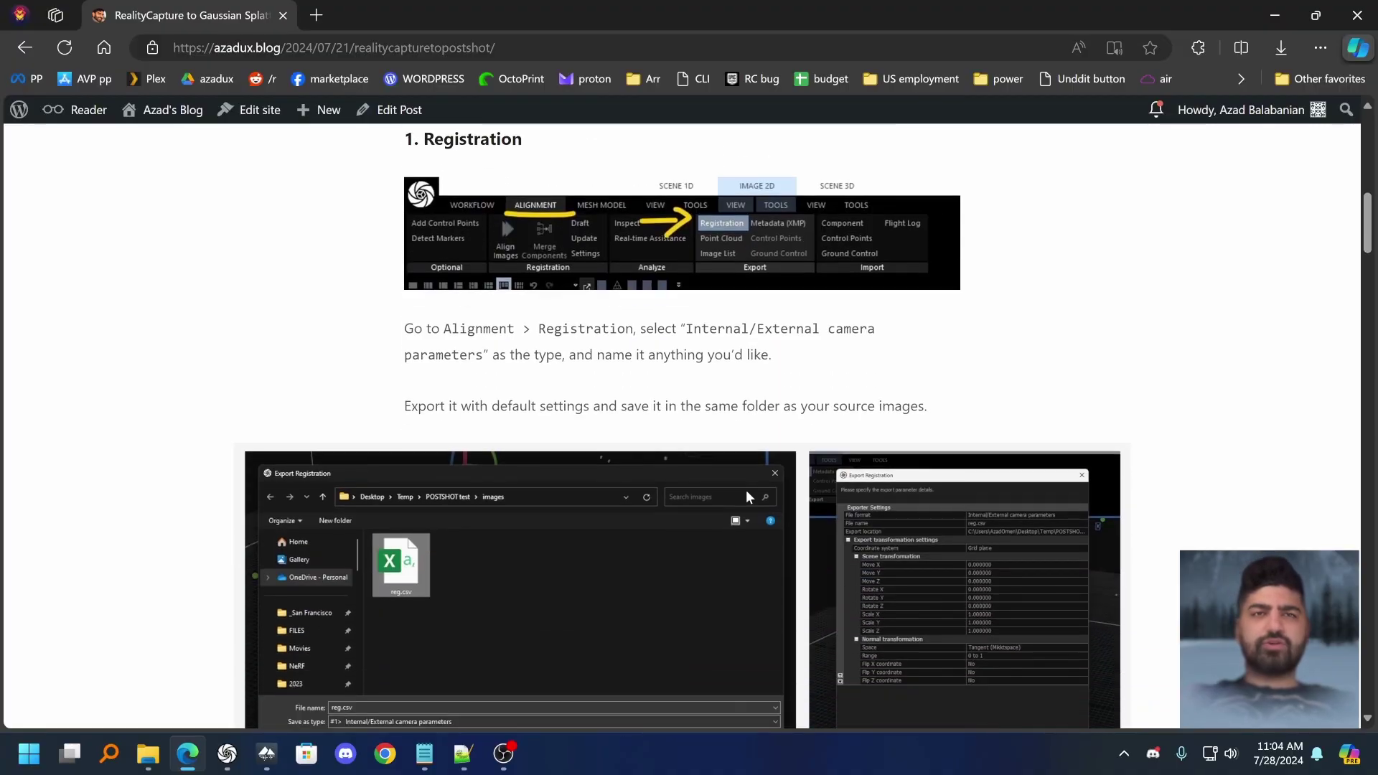
click(1275, 15)
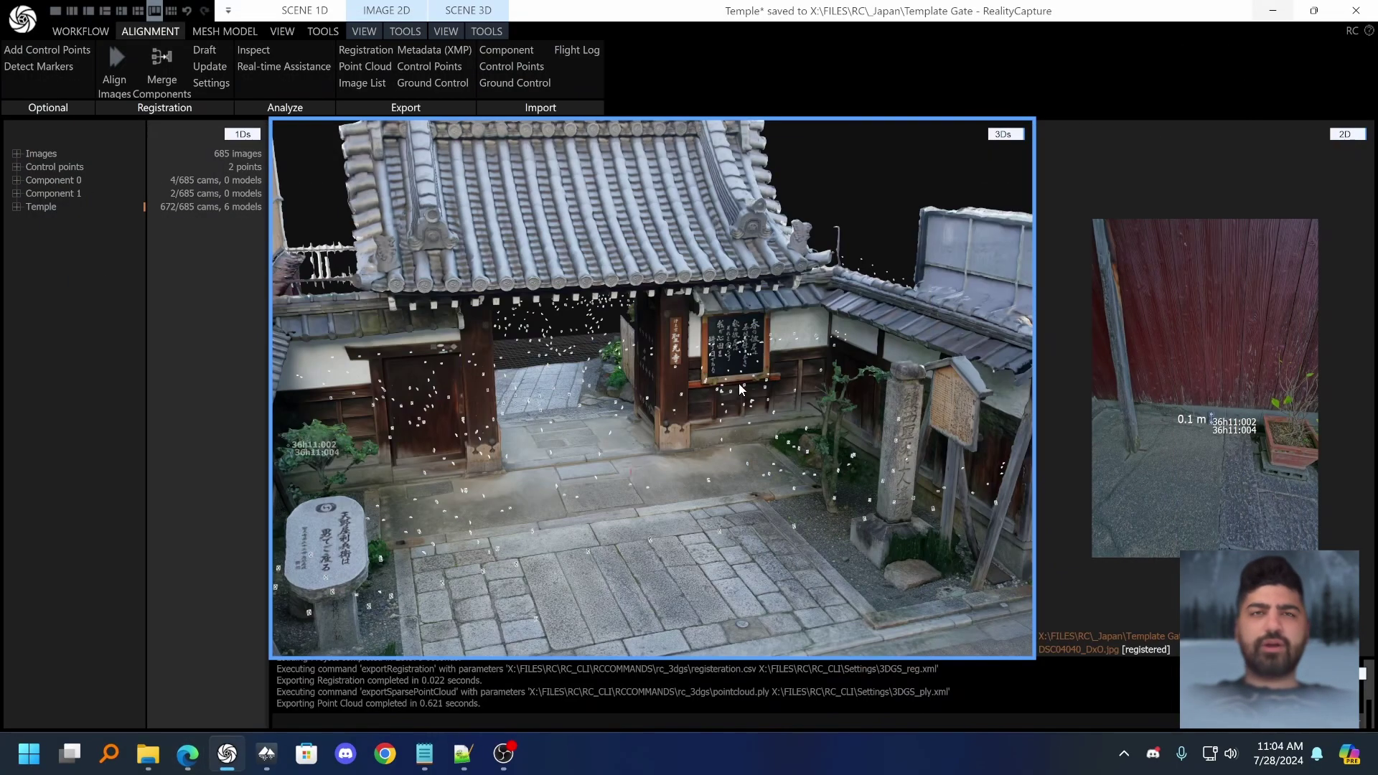
mouse_move(742, 423)
mouse_down()
mouse_move(729, 413)
mouse_move(725, 441)
mouse_up()
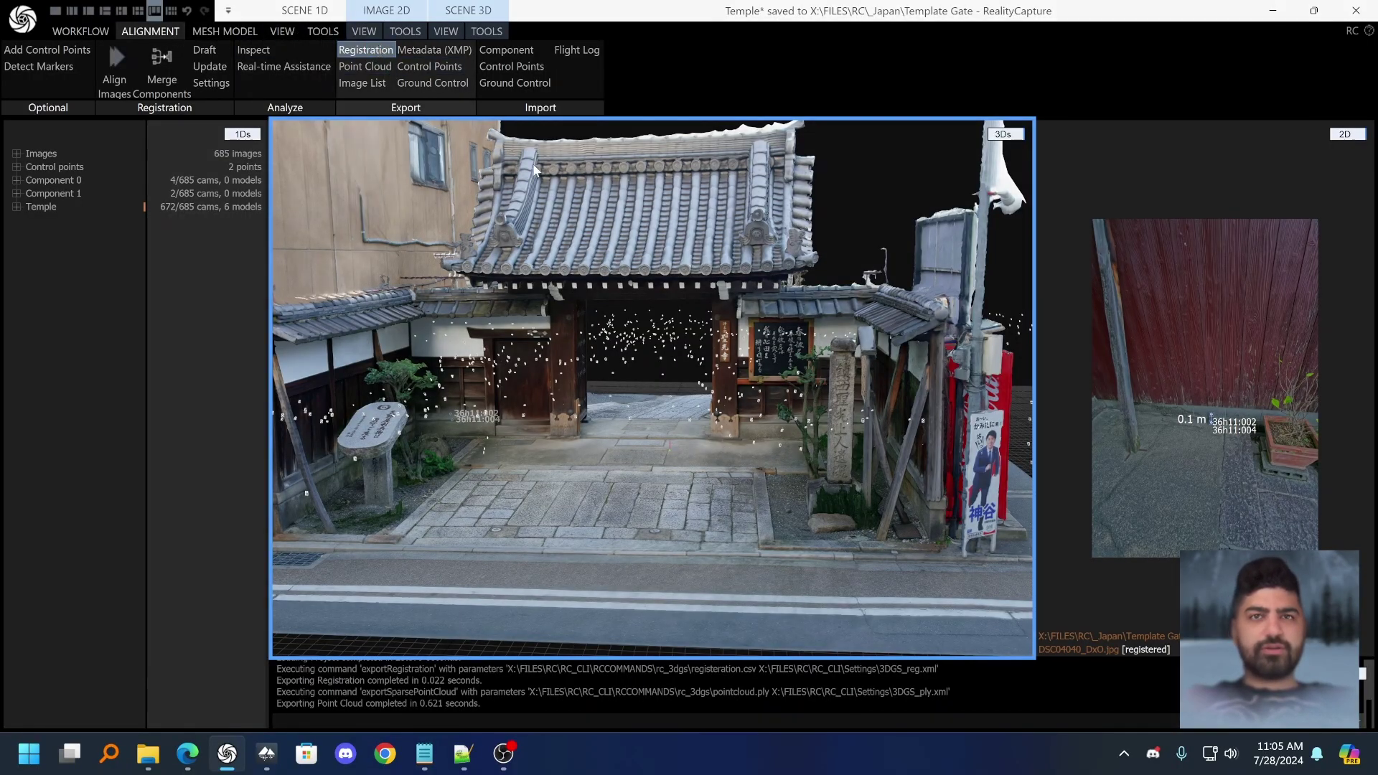
- Export the Temple registration as Internal/External camera parameters, named Temple, into the _texture01 image folder
key(Return)
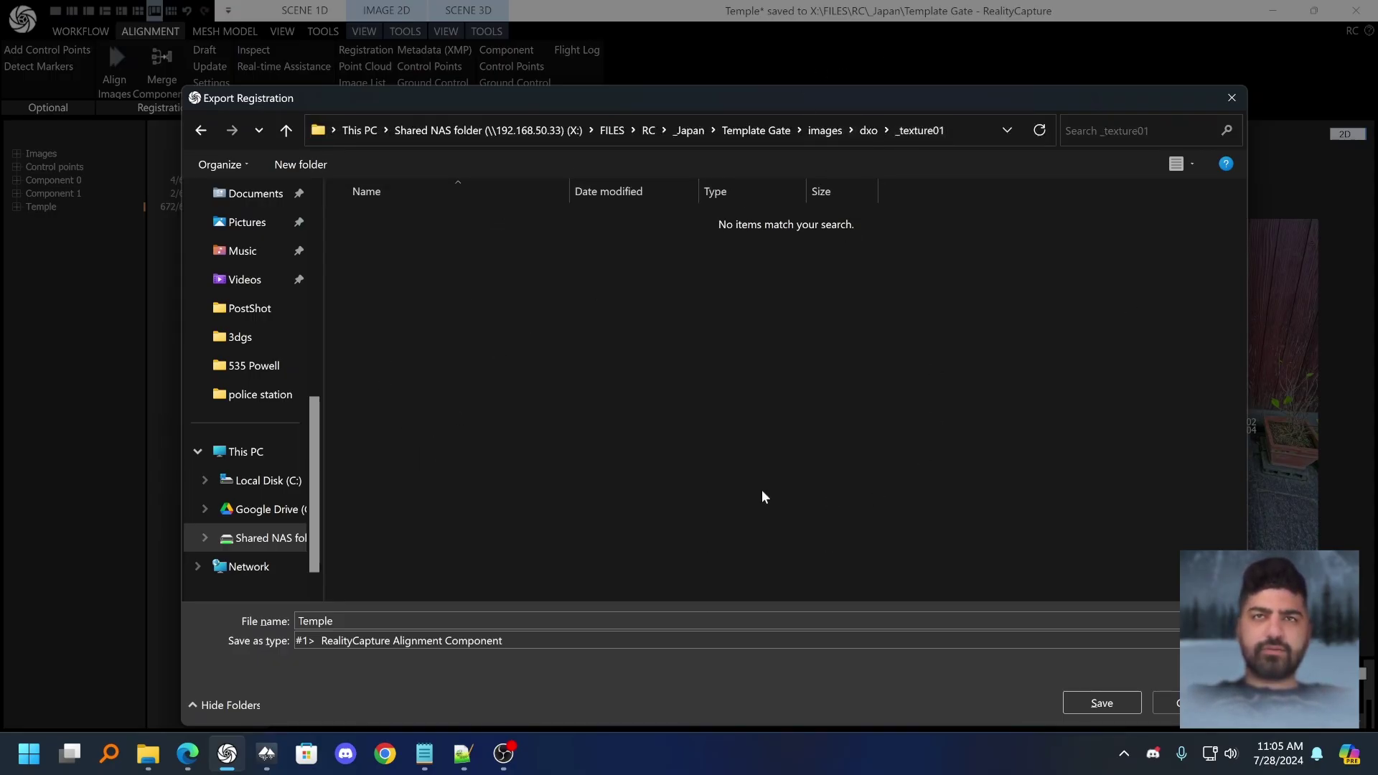
key(alt+Tab)
key(alt+Tab)
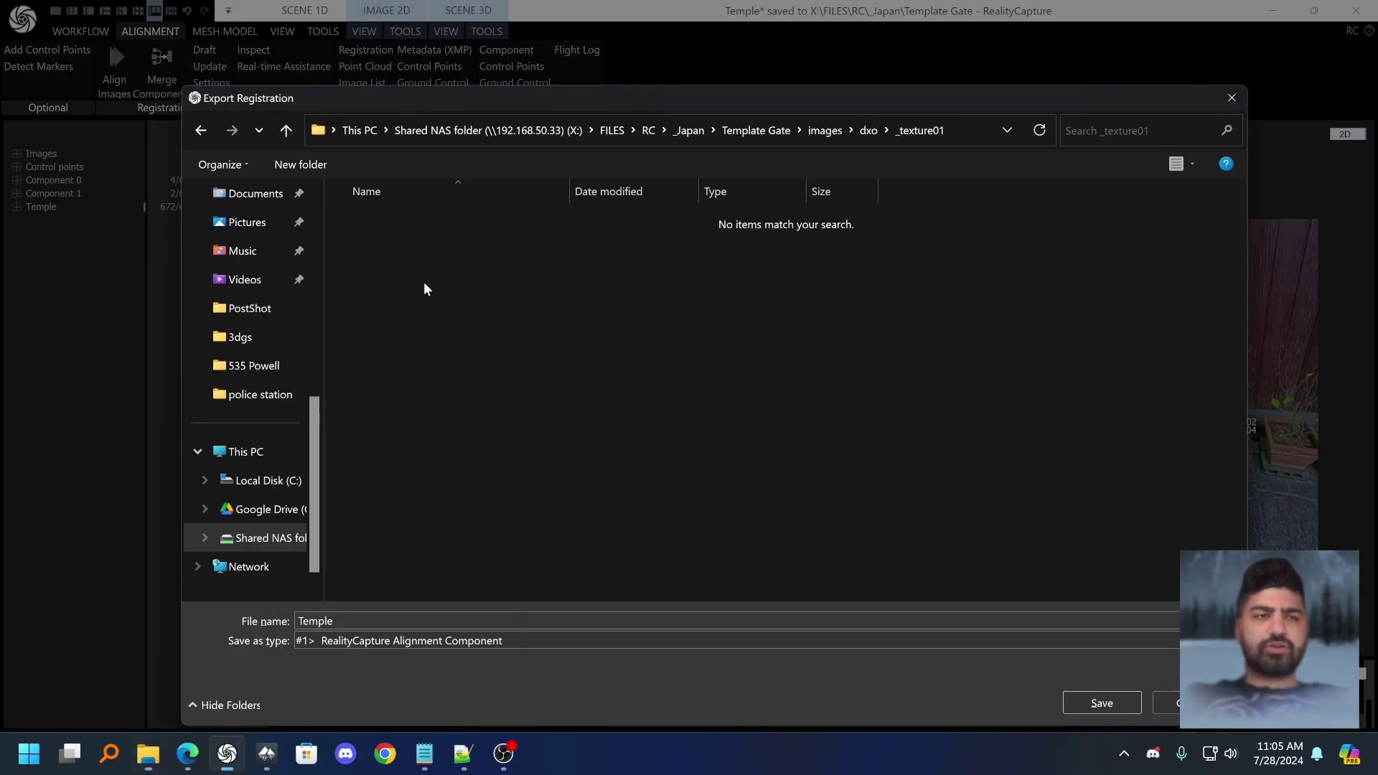
click(377, 641)
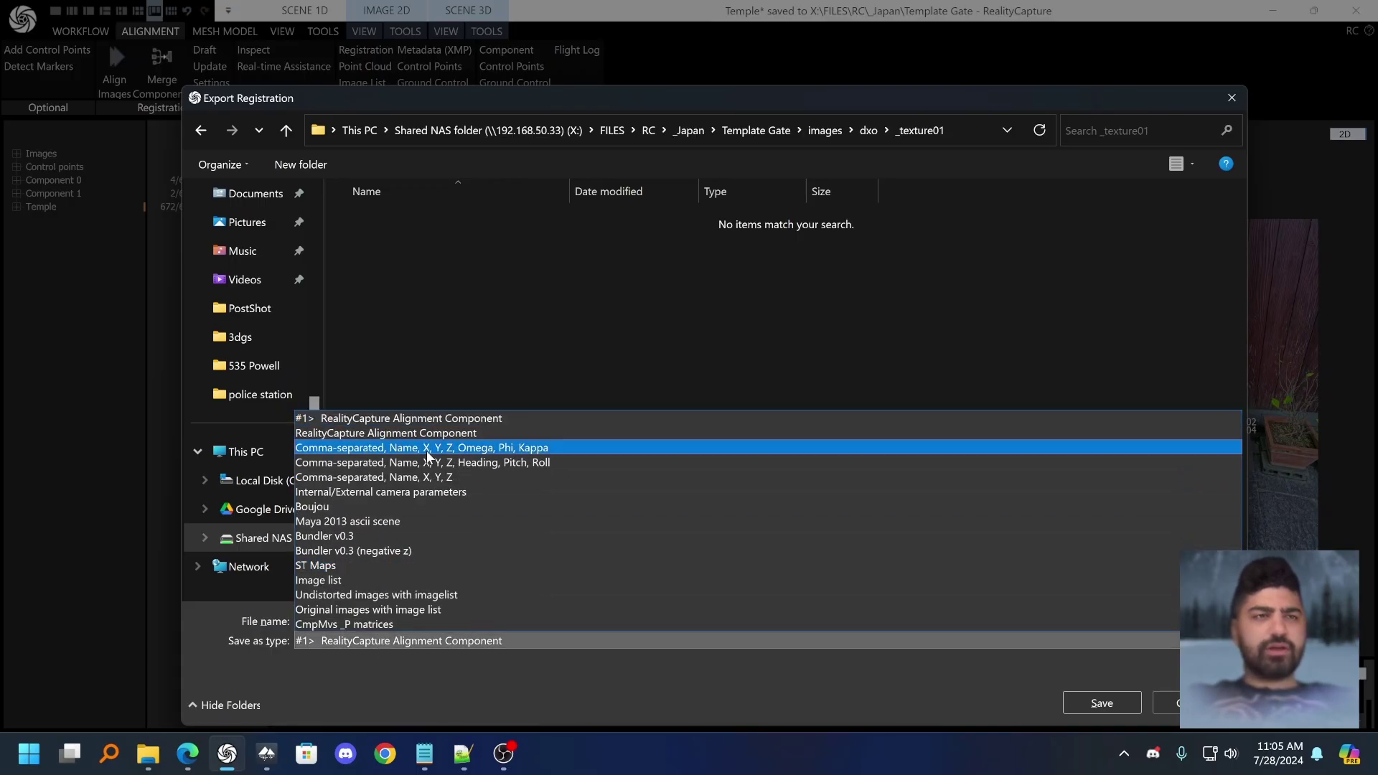
click(438, 493)
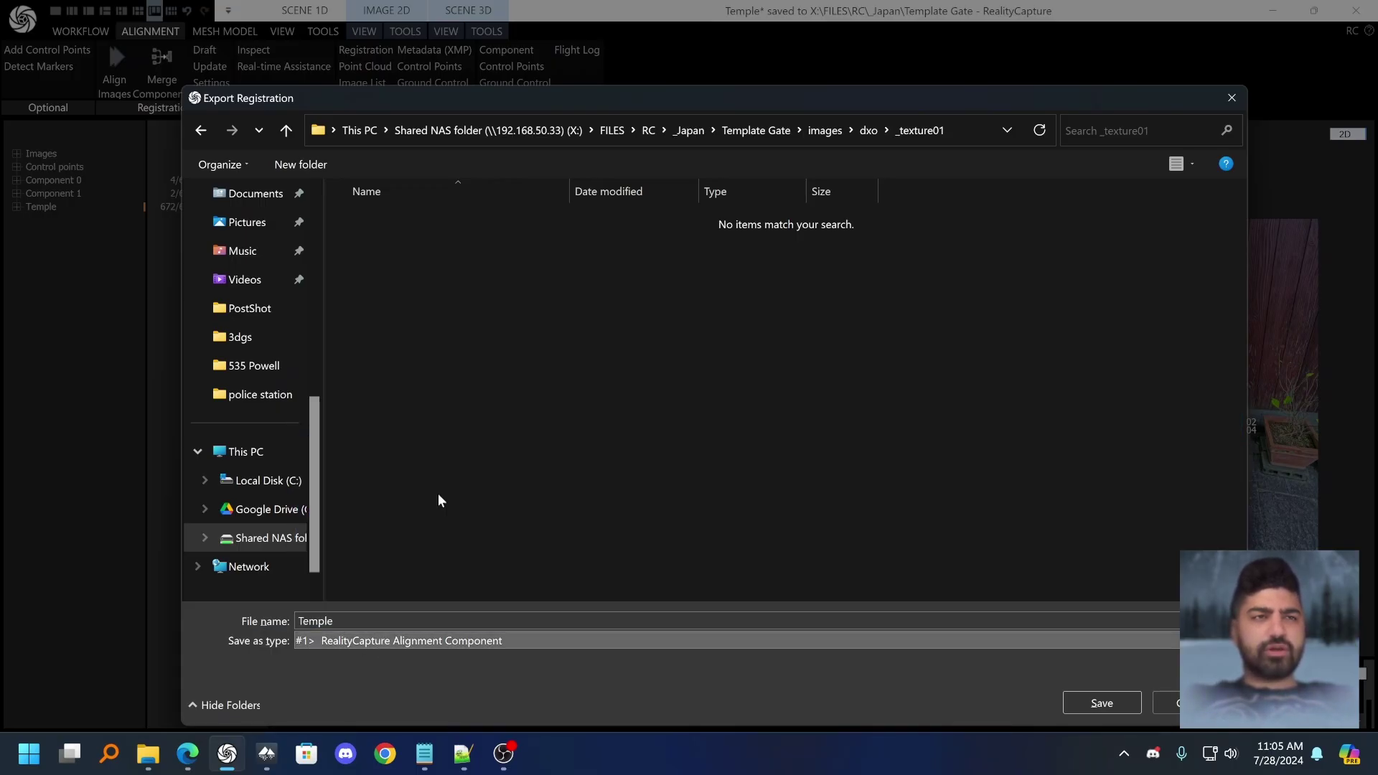
click(1134, 709)
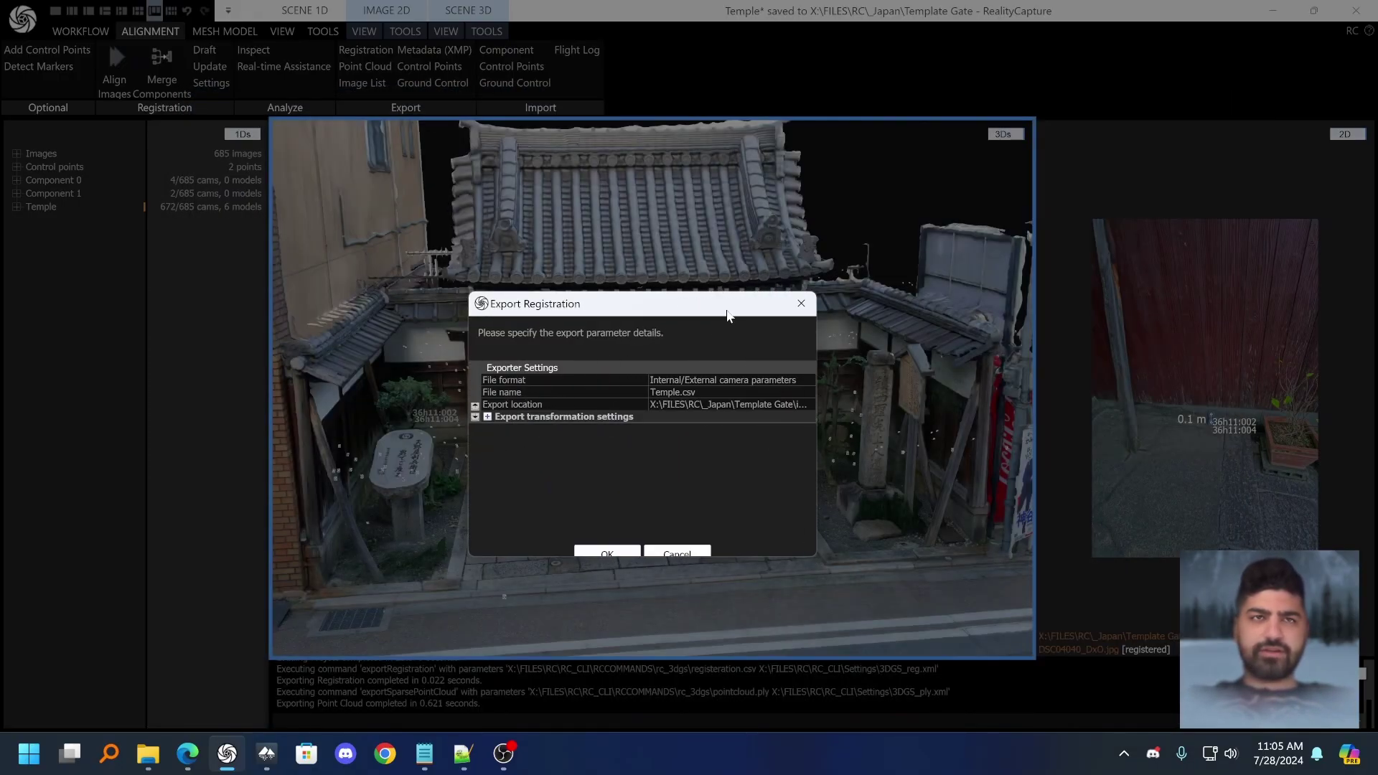
click(610, 554)
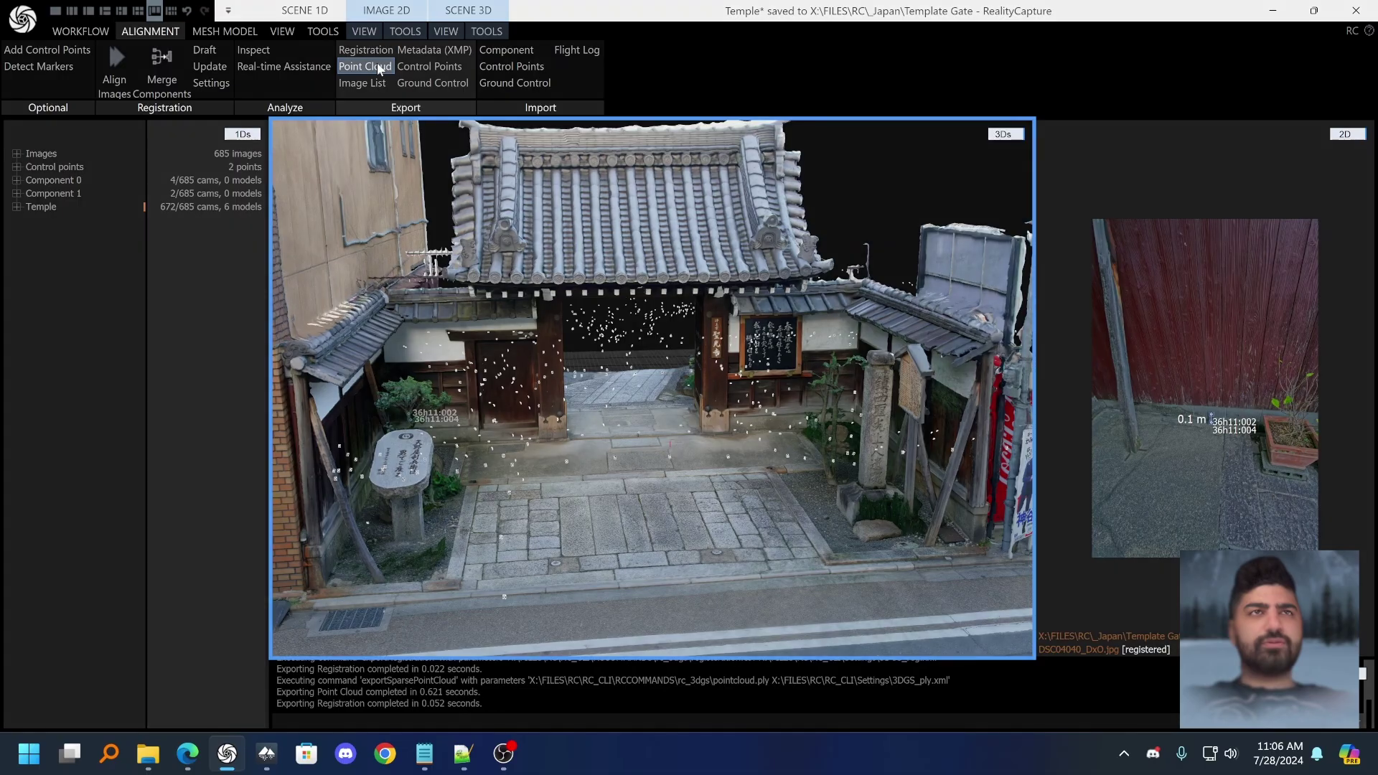
- Export the sparse point cloud as a PLY file named Temple into _texture01, with Export ascii set to False
click(377, 66)
click(471, 642)
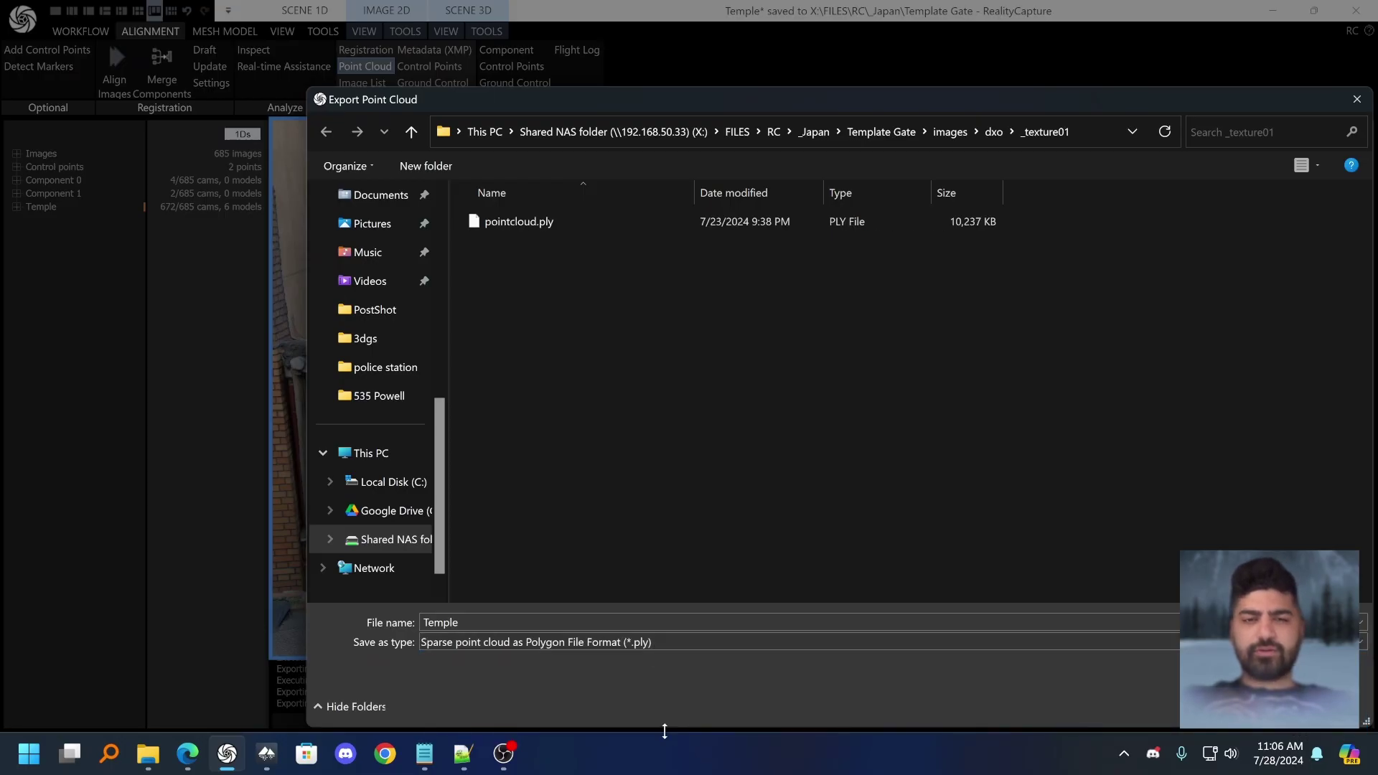
click(665, 732)
click(1232, 707)
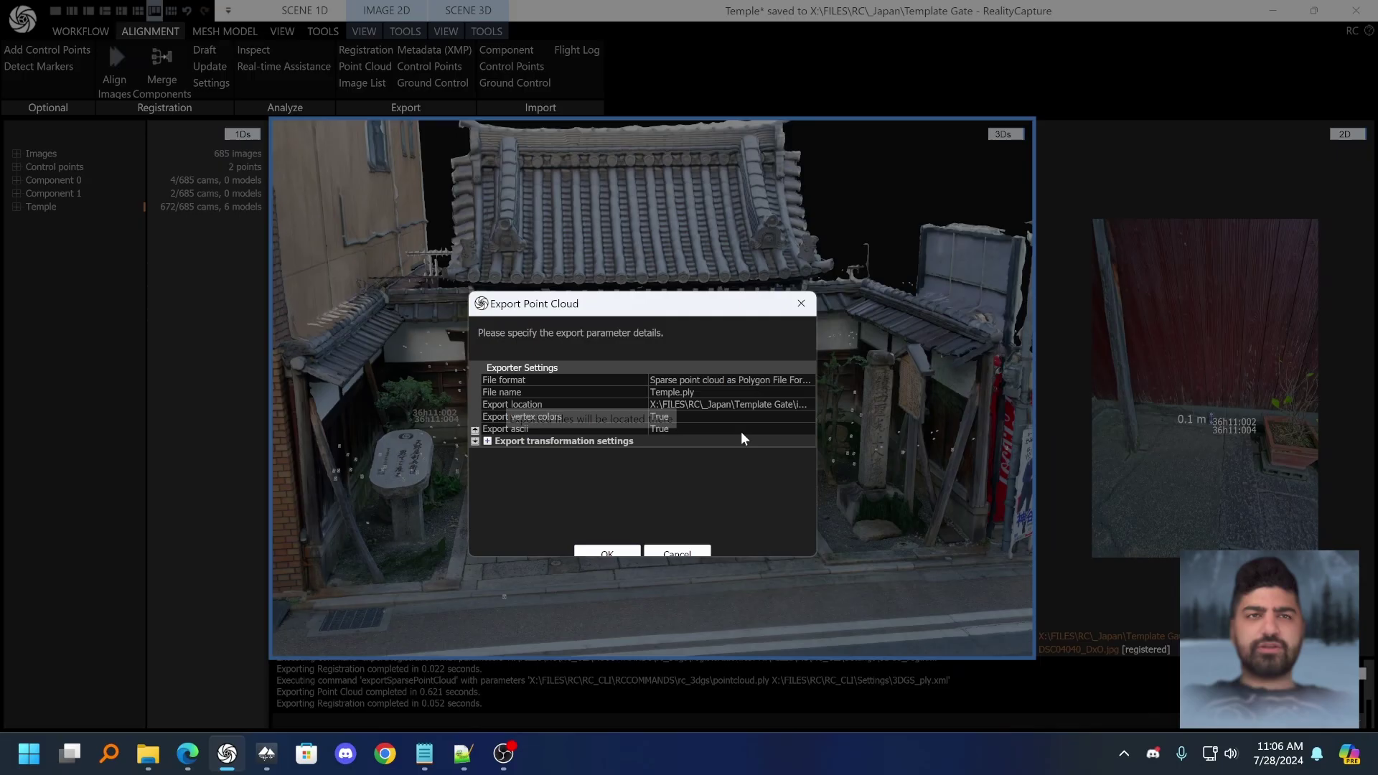
click(751, 431)
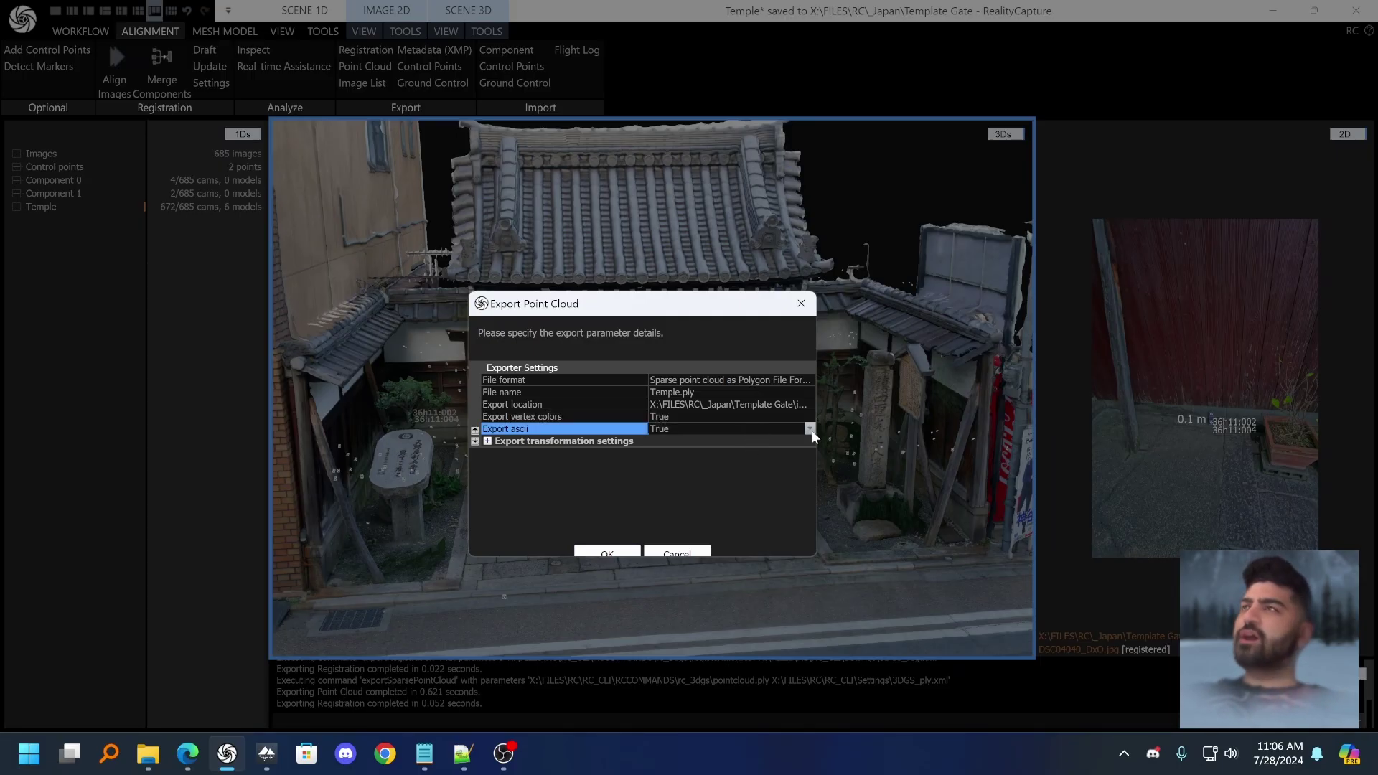
click(810, 429)
click(785, 450)
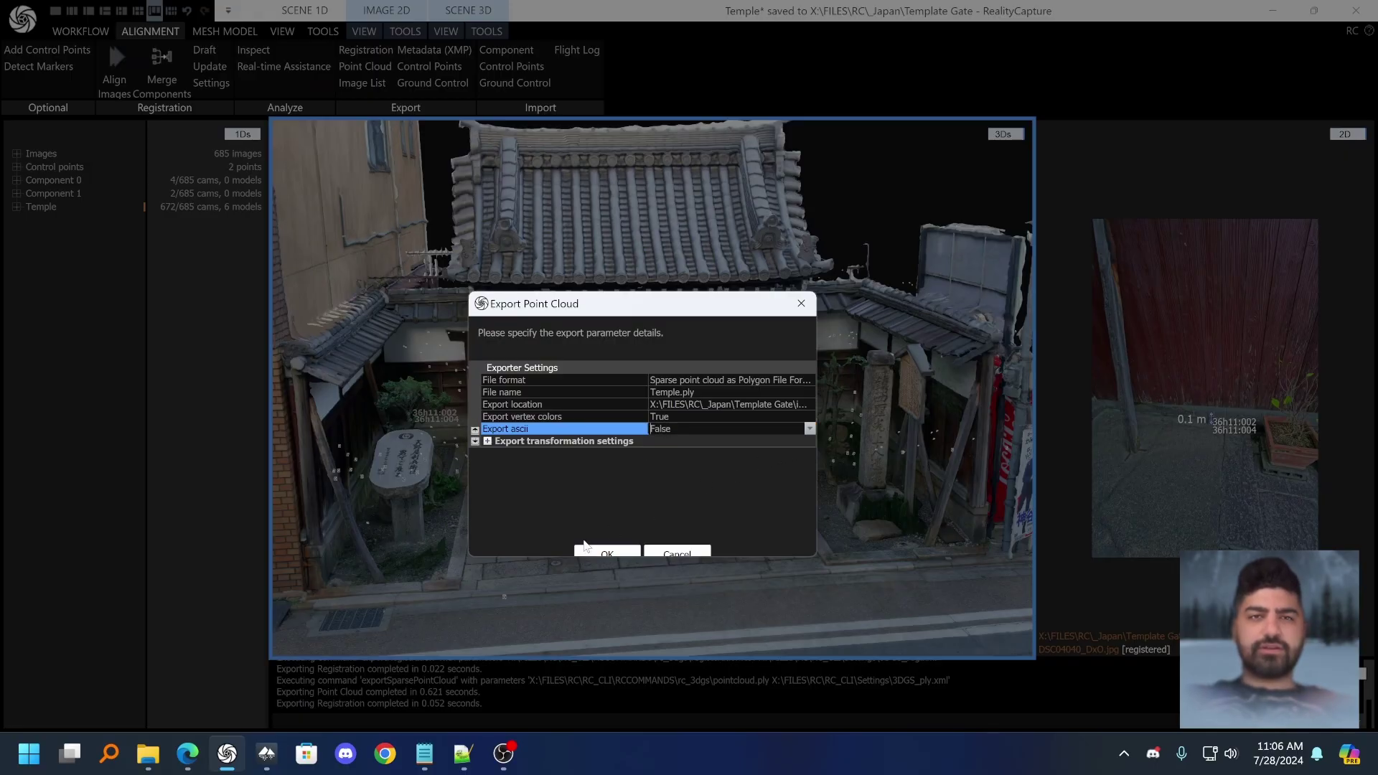
click(588, 553)
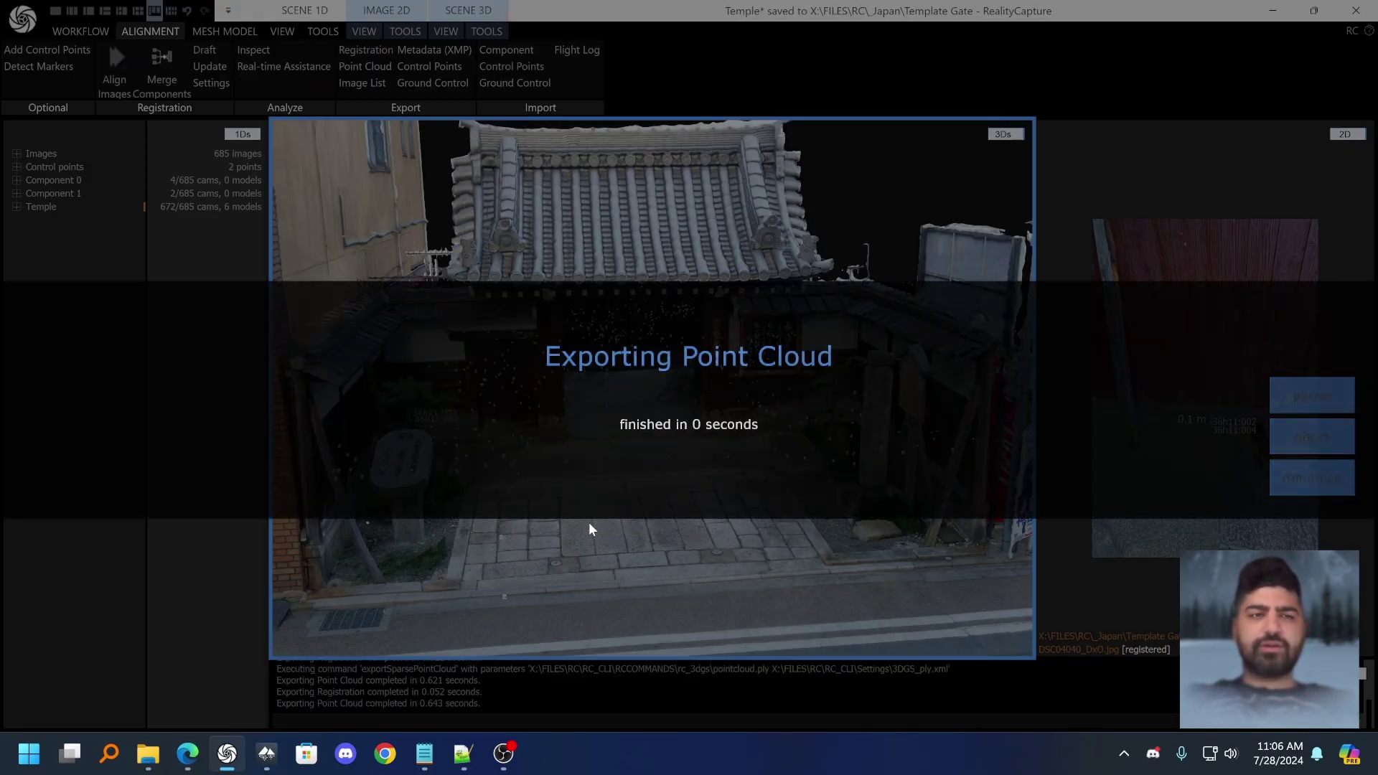
- In File Explorer, permanently delete the old pointcloud.ply and registeration.csv from the _texture01 folder
key(alt+Tab)
scroll(983, 503, down, 5)
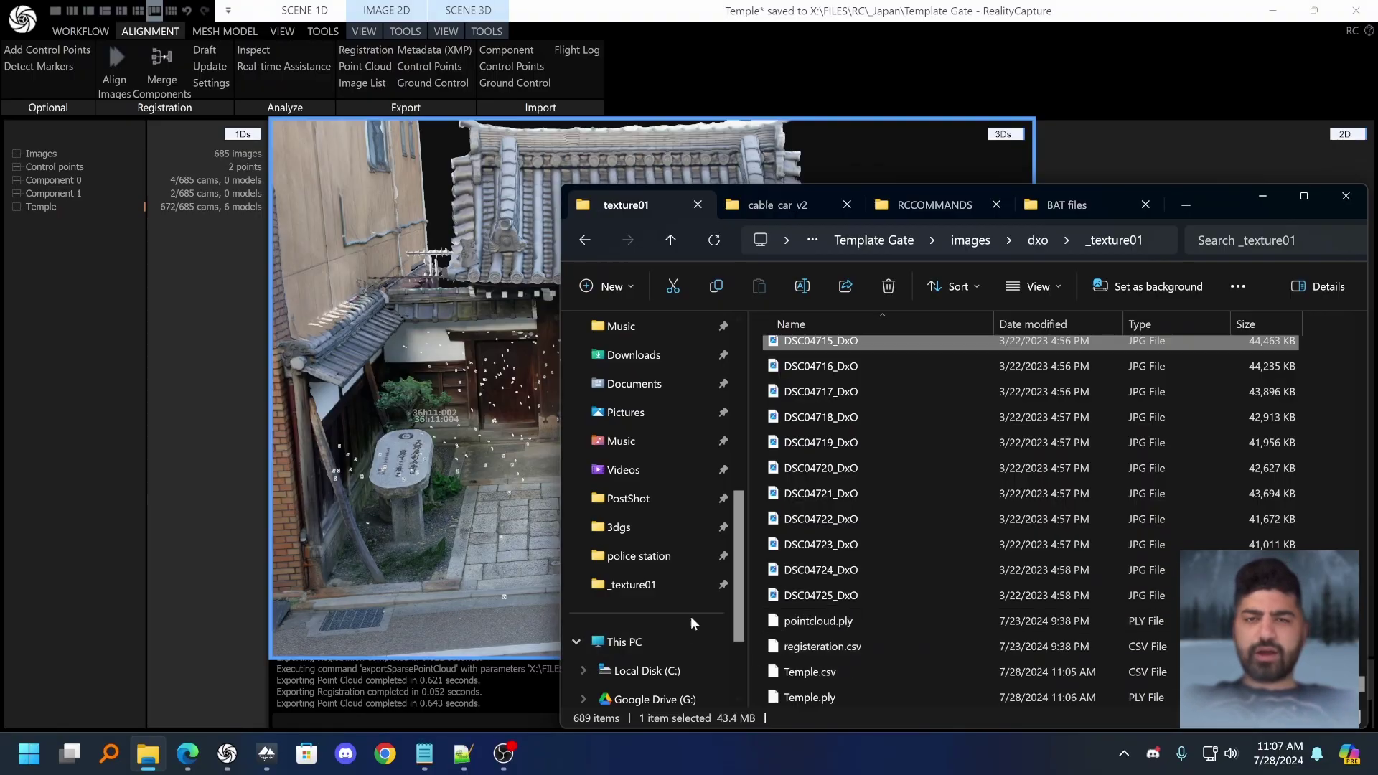
click(885, 649)
ctrl+click(868, 621)
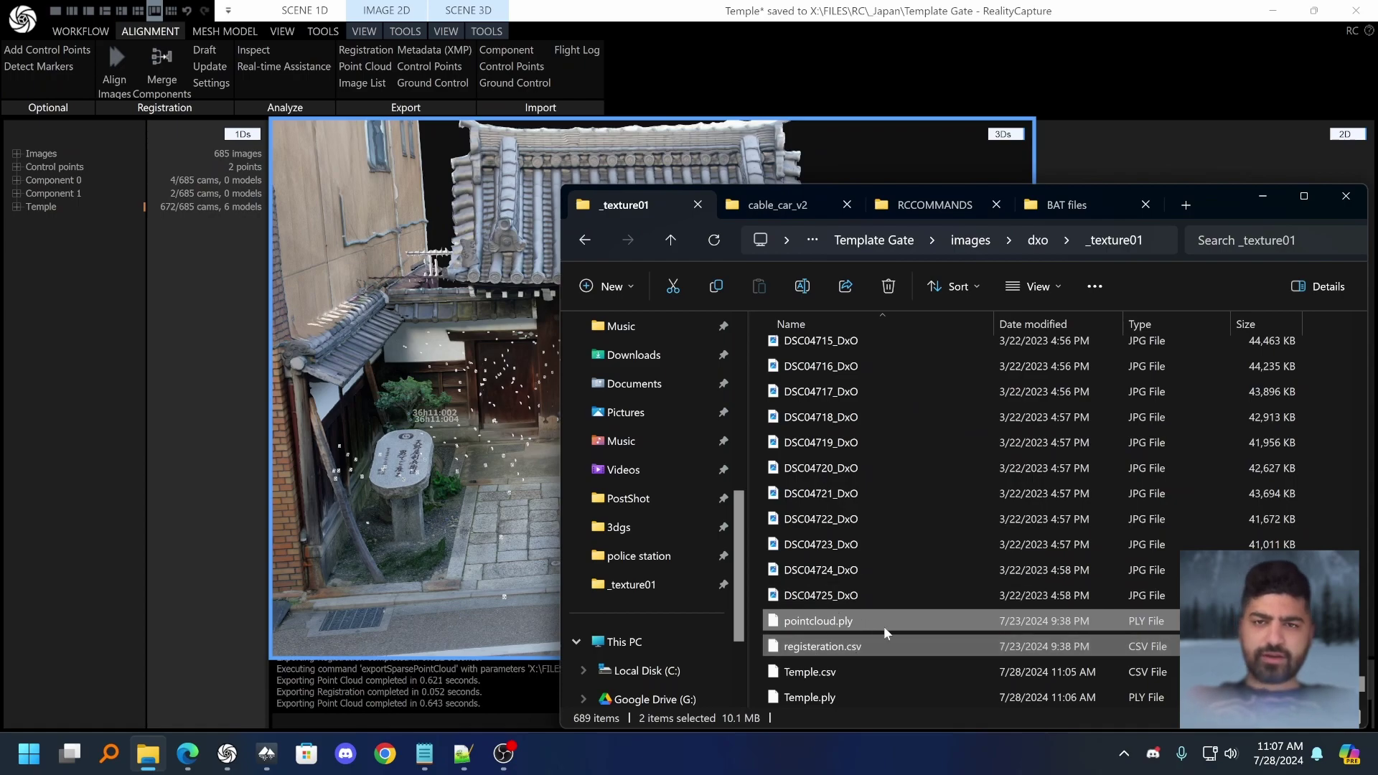
key(shift+Delete)
key(Return)
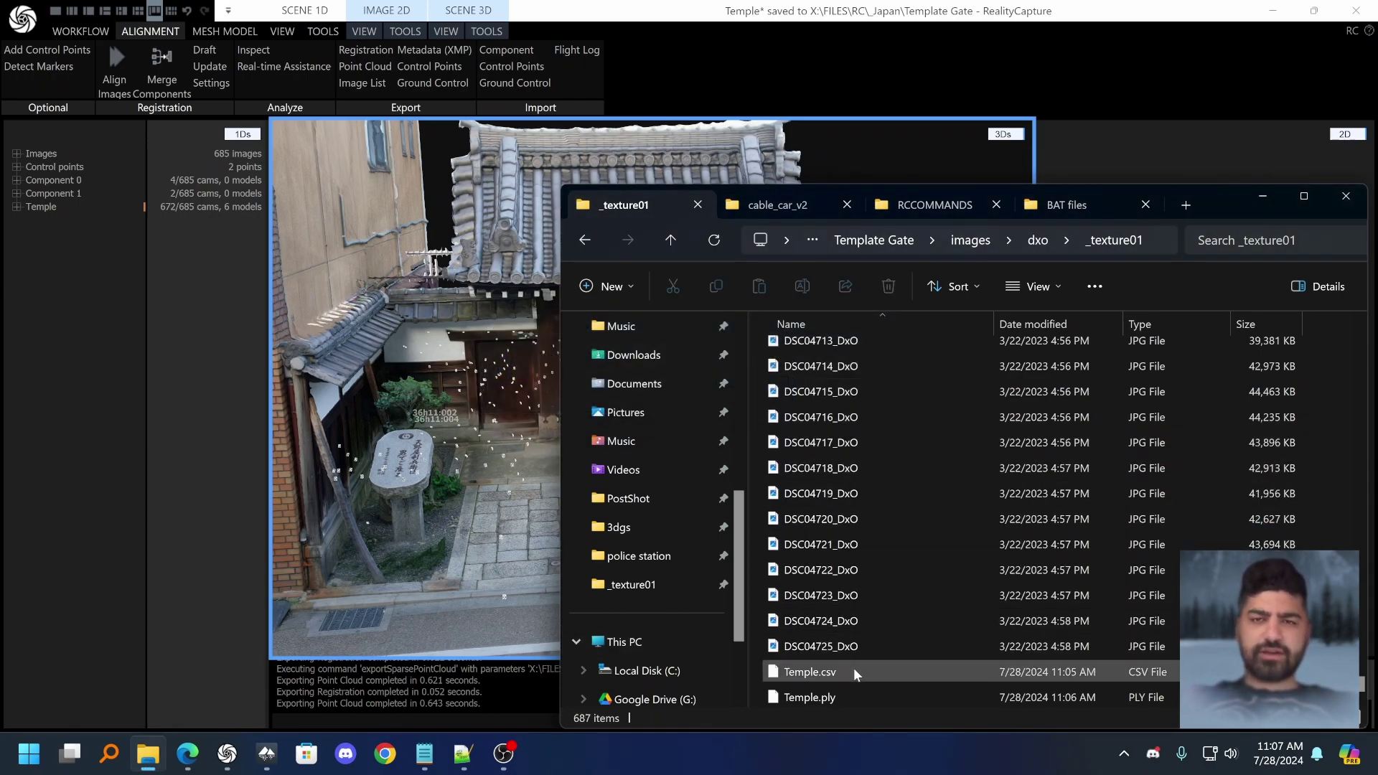
click(852, 520)
- Launch Jawset Postshot and load the _texture01 folder from the dxo folder into its empty project
click(1037, 240)
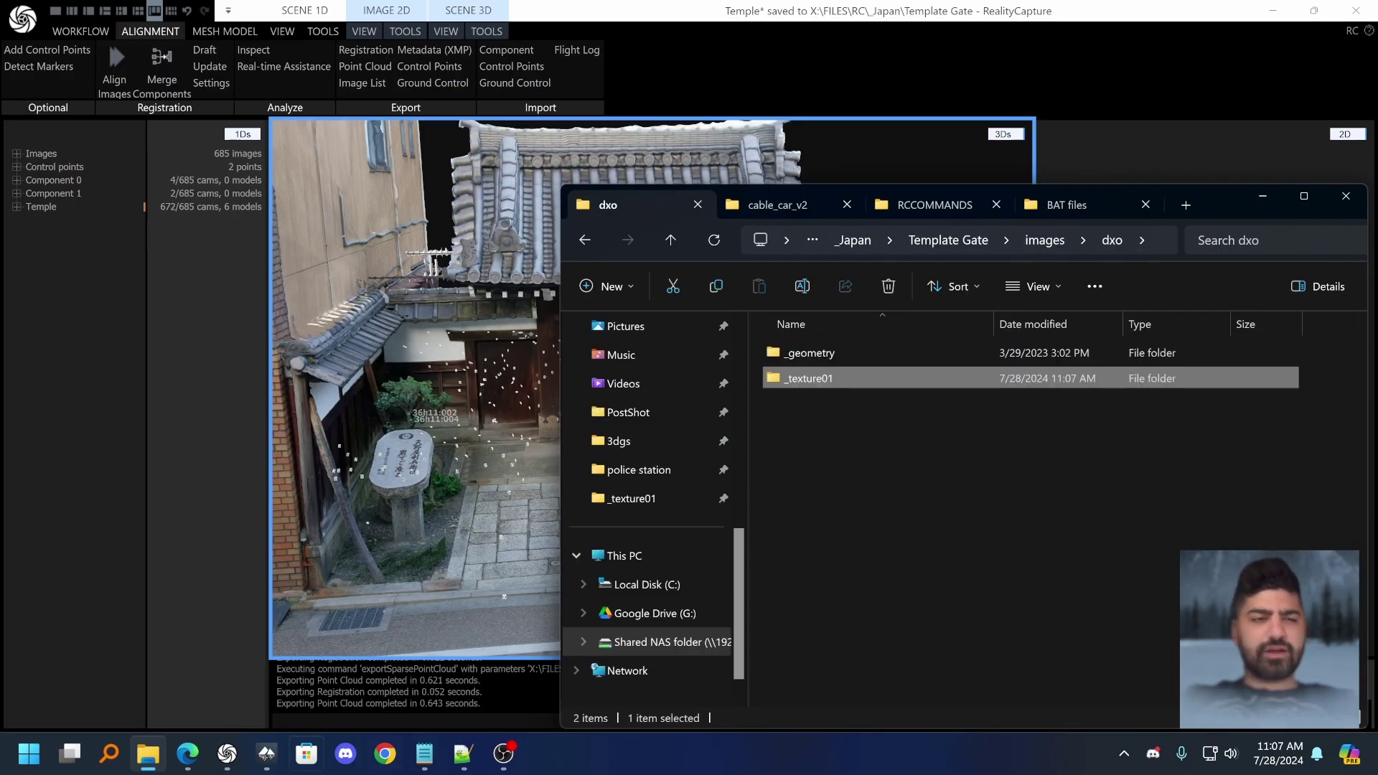
right_click(267, 757)
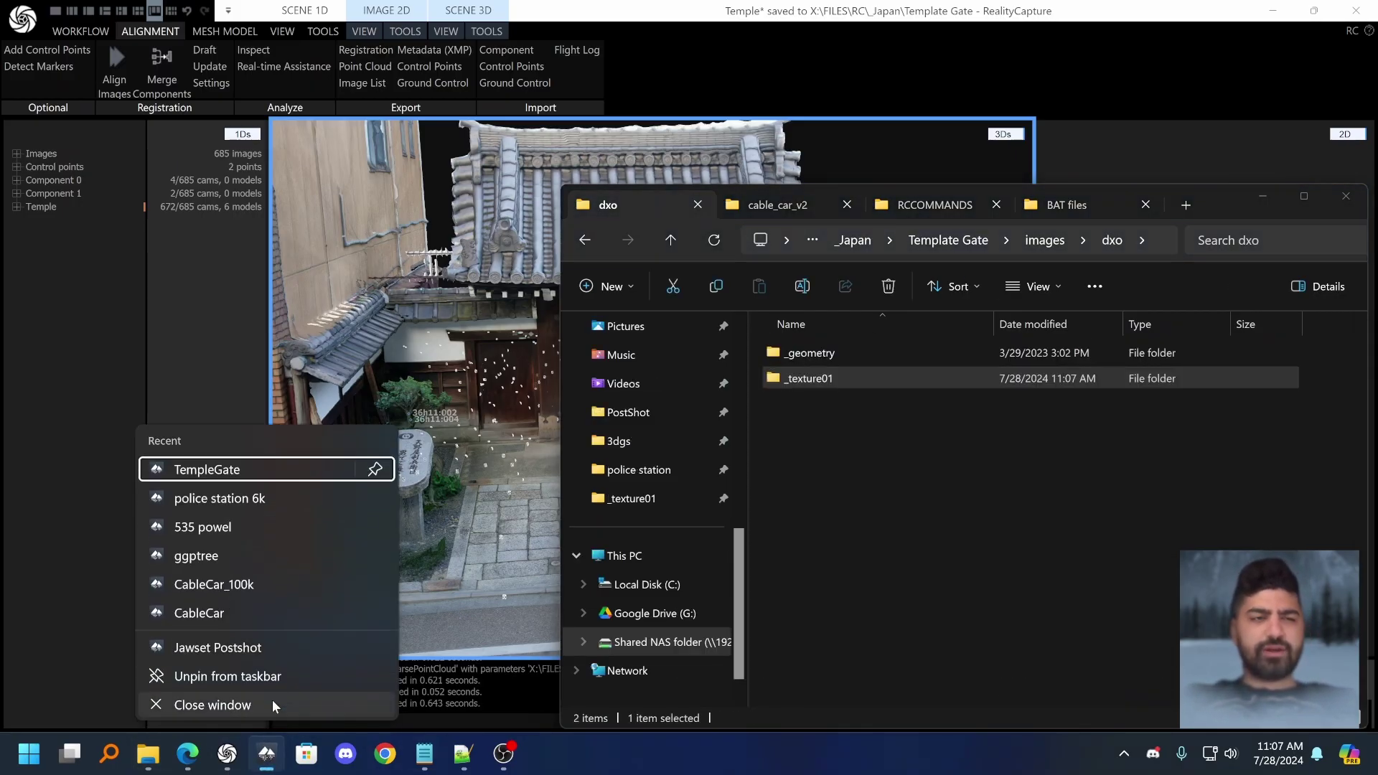
click(256, 649)
click(266, 754)
key(alt+Tab)
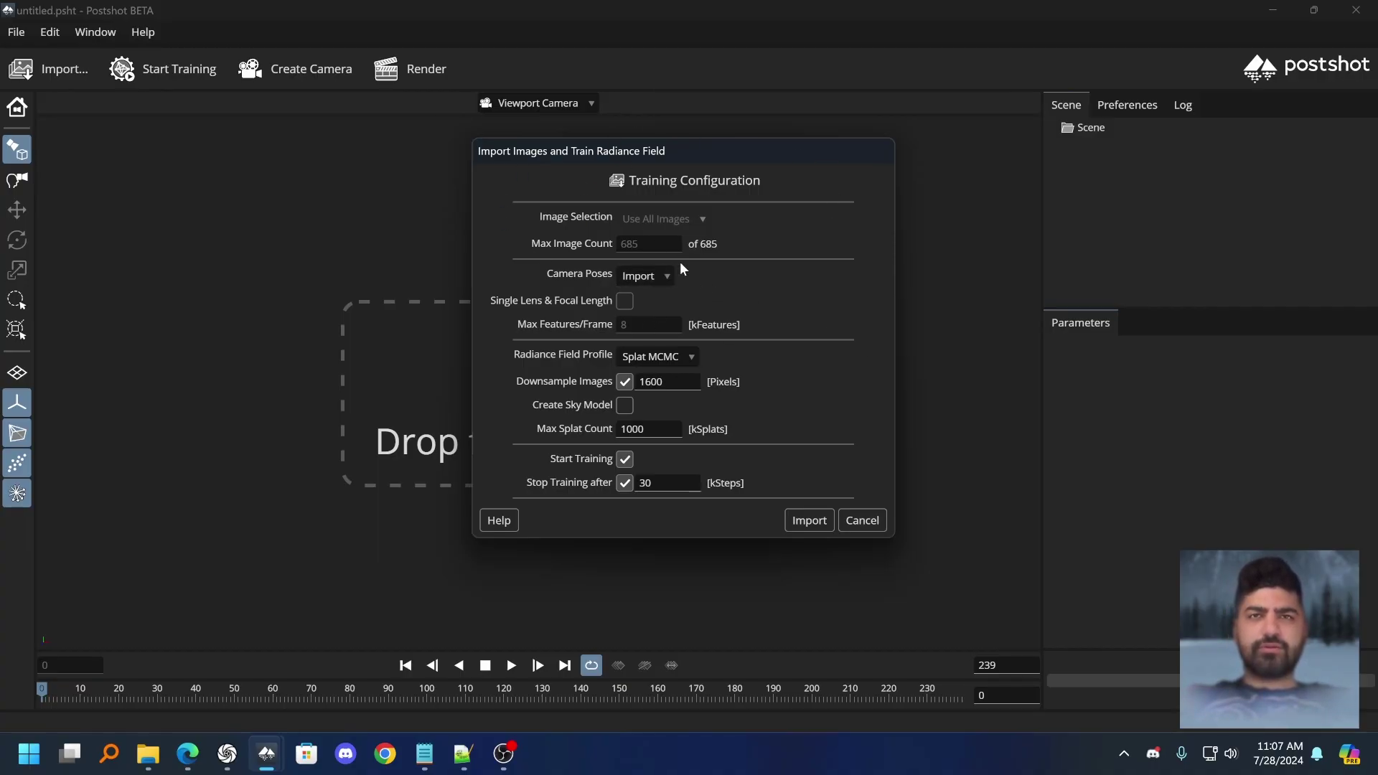
- Set the camera poses to Import, import the image set to start training the radiance field, and view the log
click(658, 278)
click(661, 280)
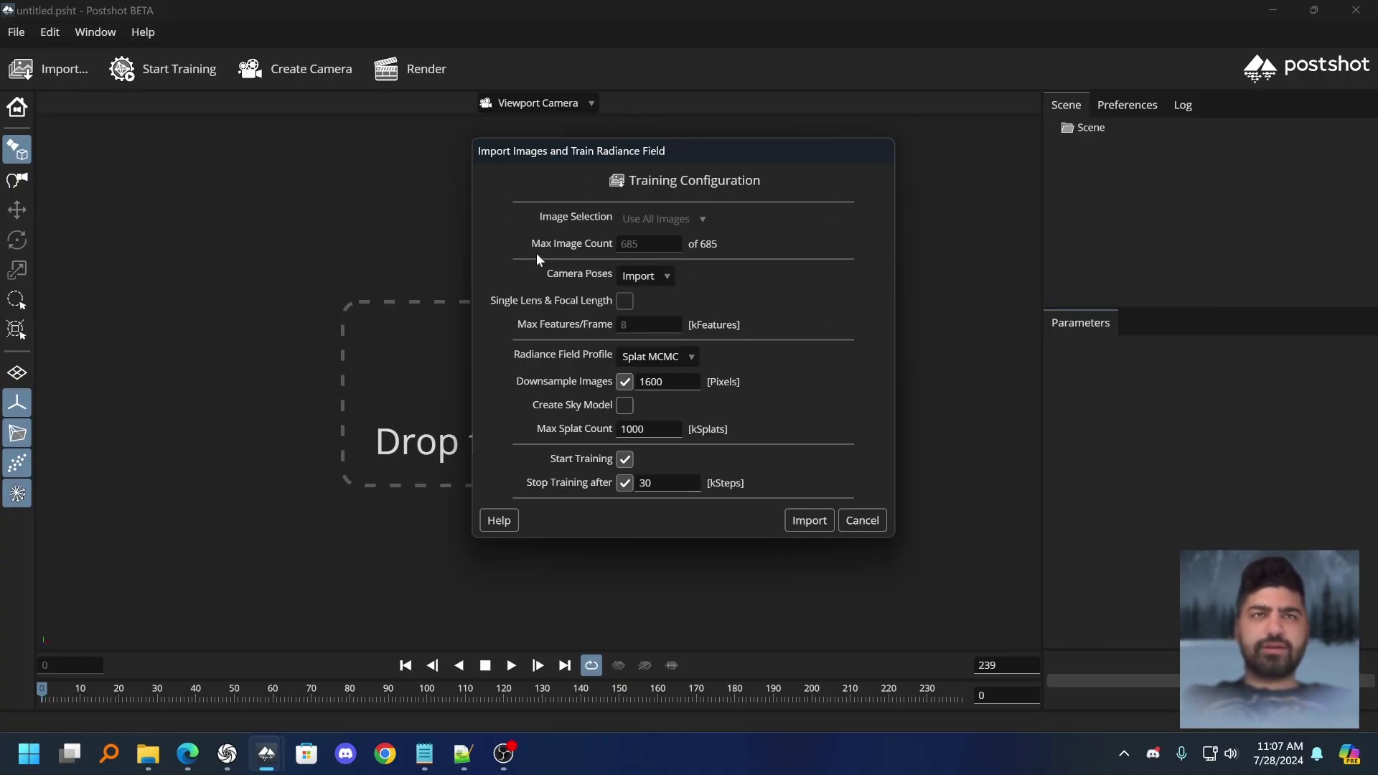
click(659, 275)
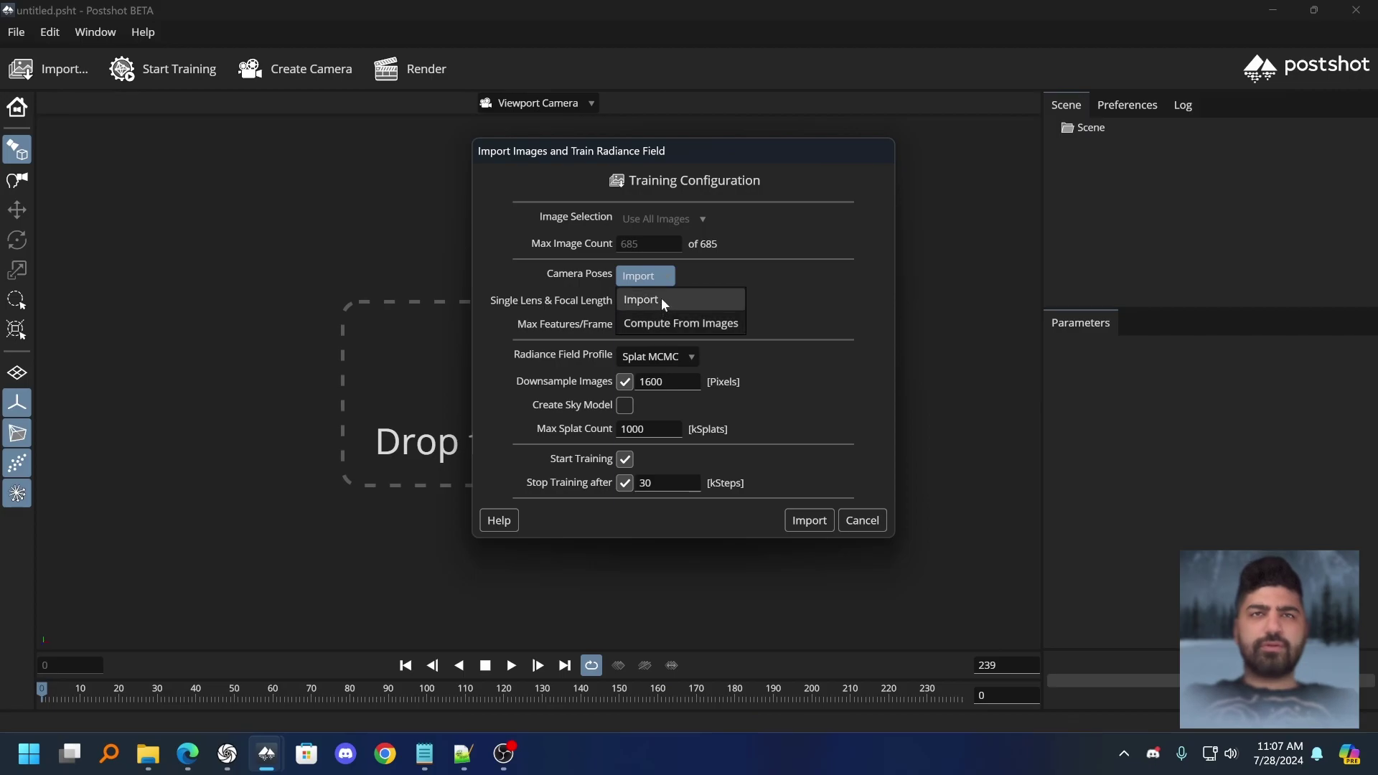
click(663, 291)
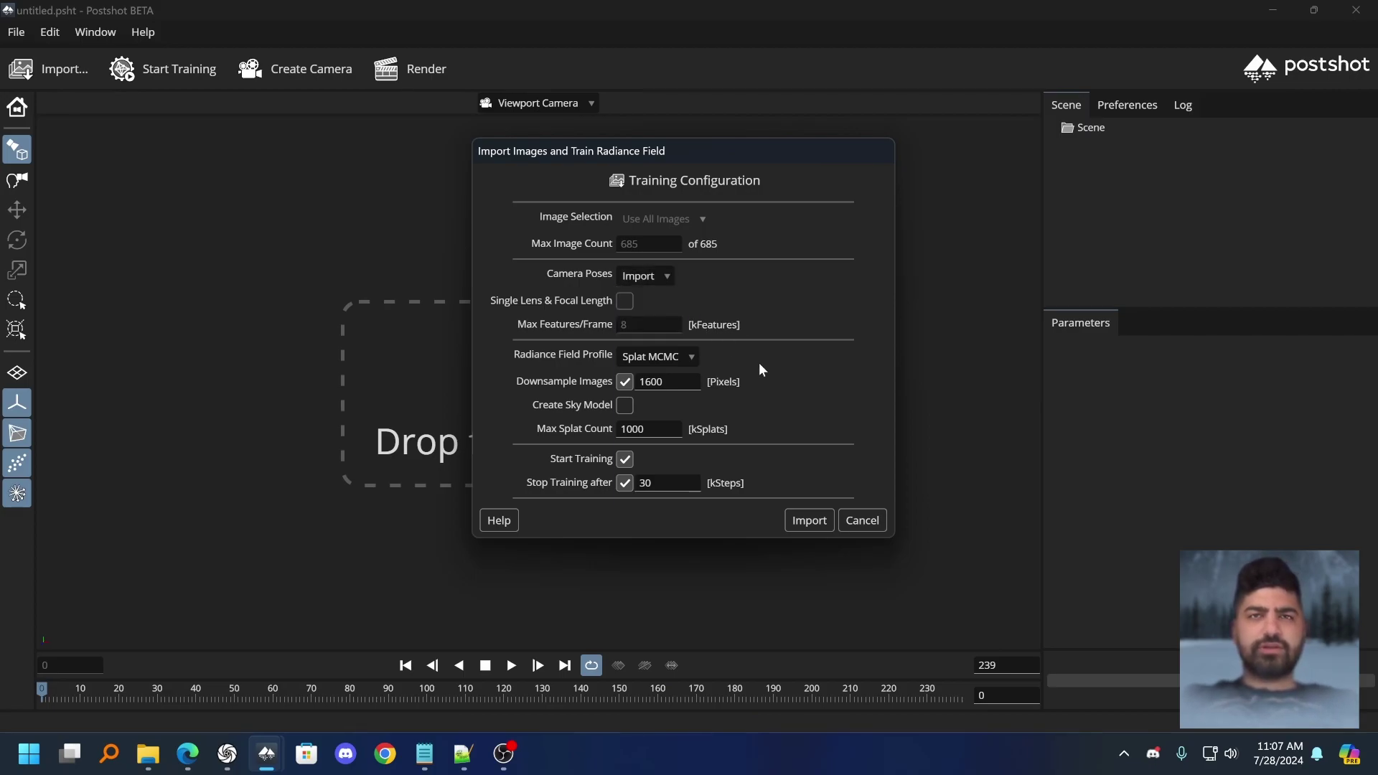
click(810, 521)
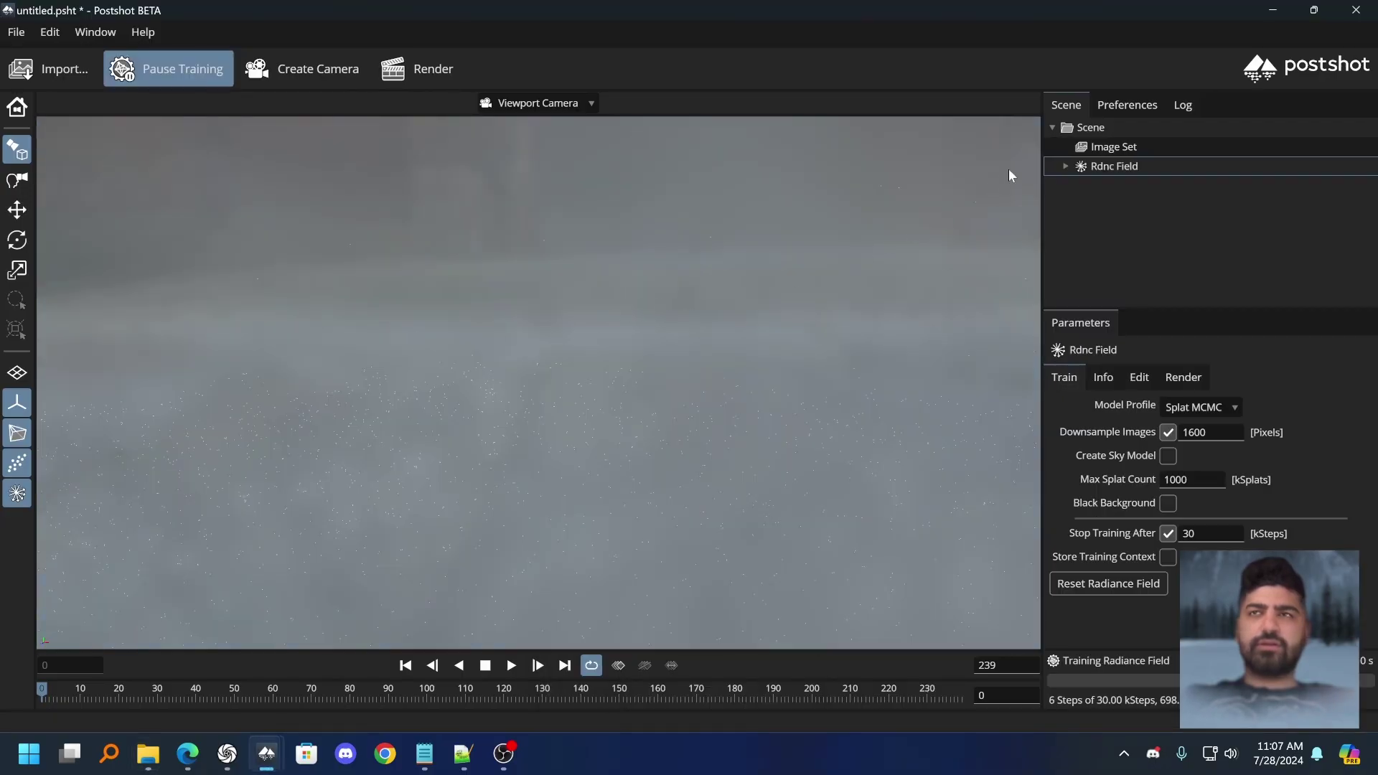
click(1180, 106)
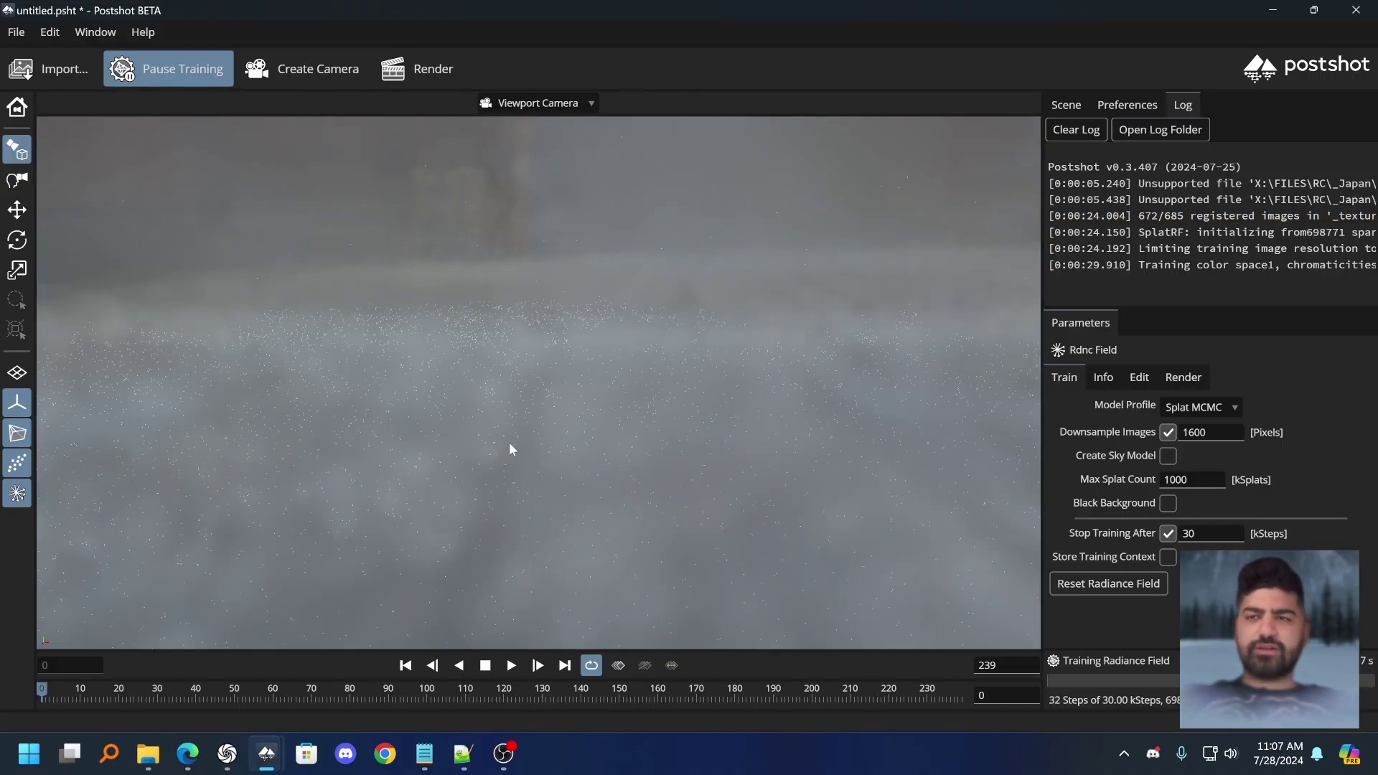
drag(509, 442, 475, 291)
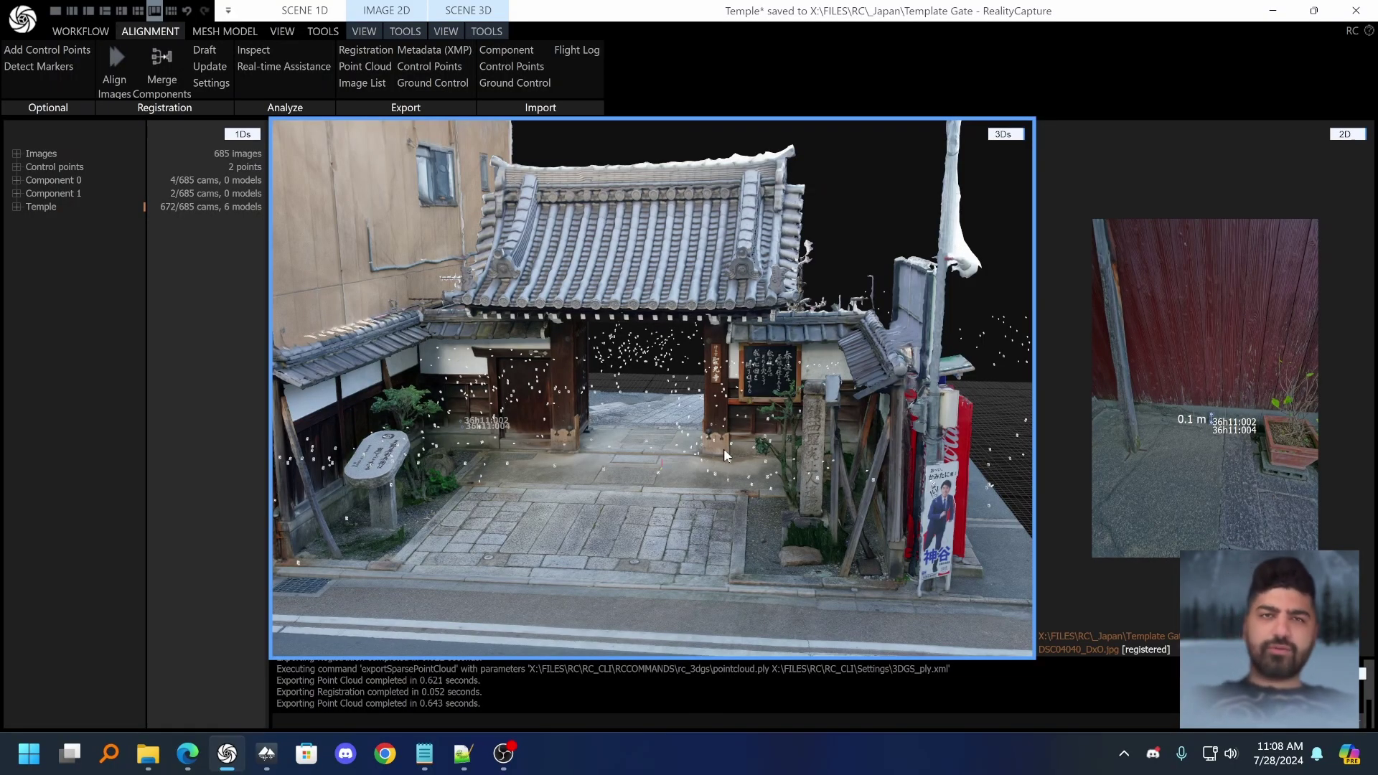
- In RealityCapture, run the 3dgs_export command file from the RCCOMMANDS folder to export the registration and sparse point cloud
key(alt+Tab)
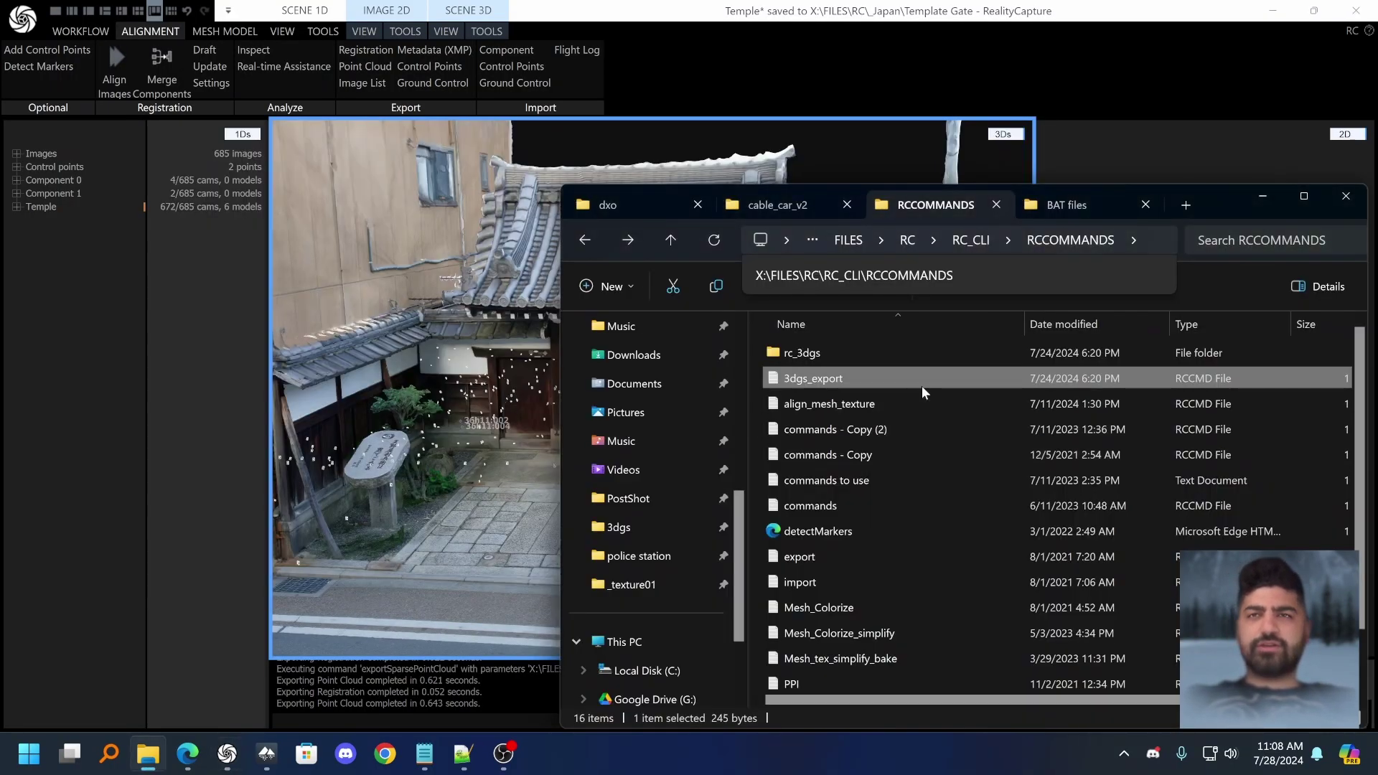
click(445, 606)
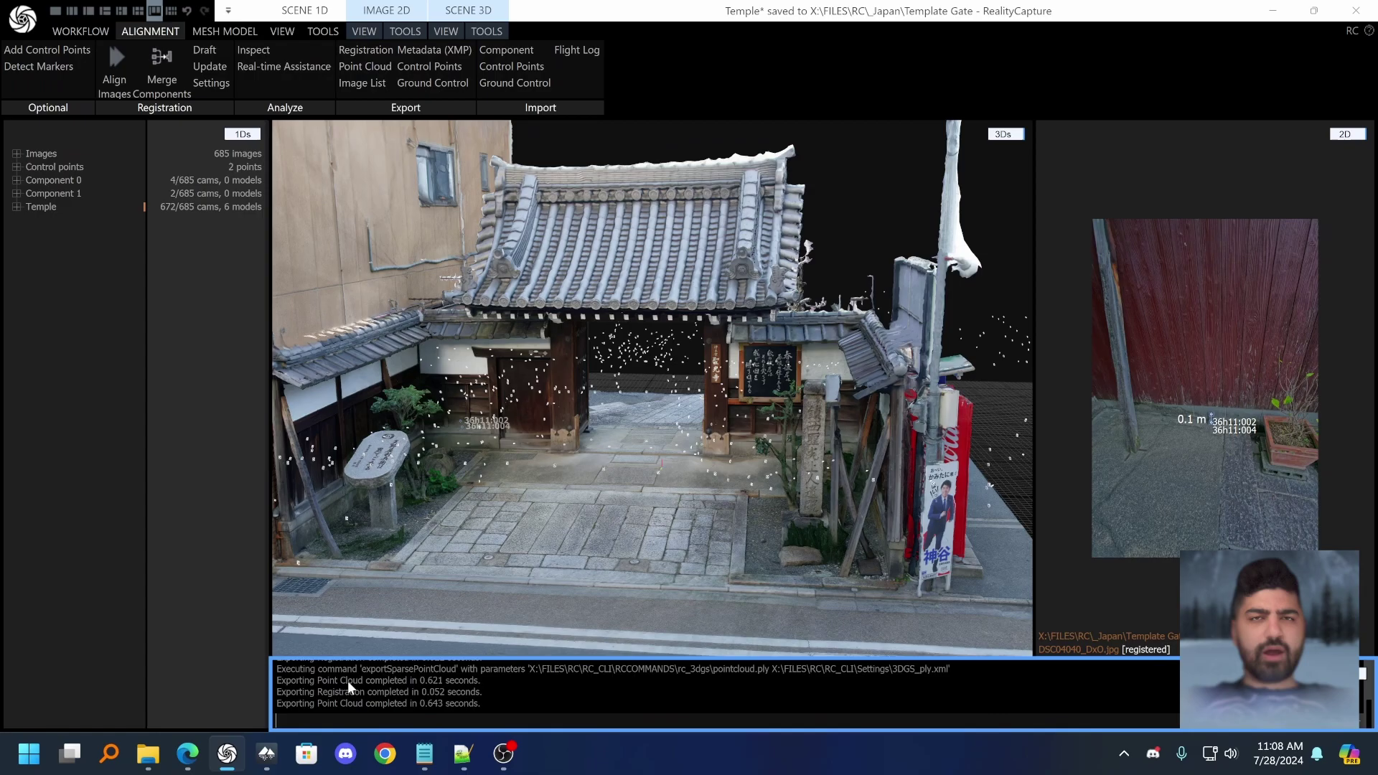
key(alt+Tab)
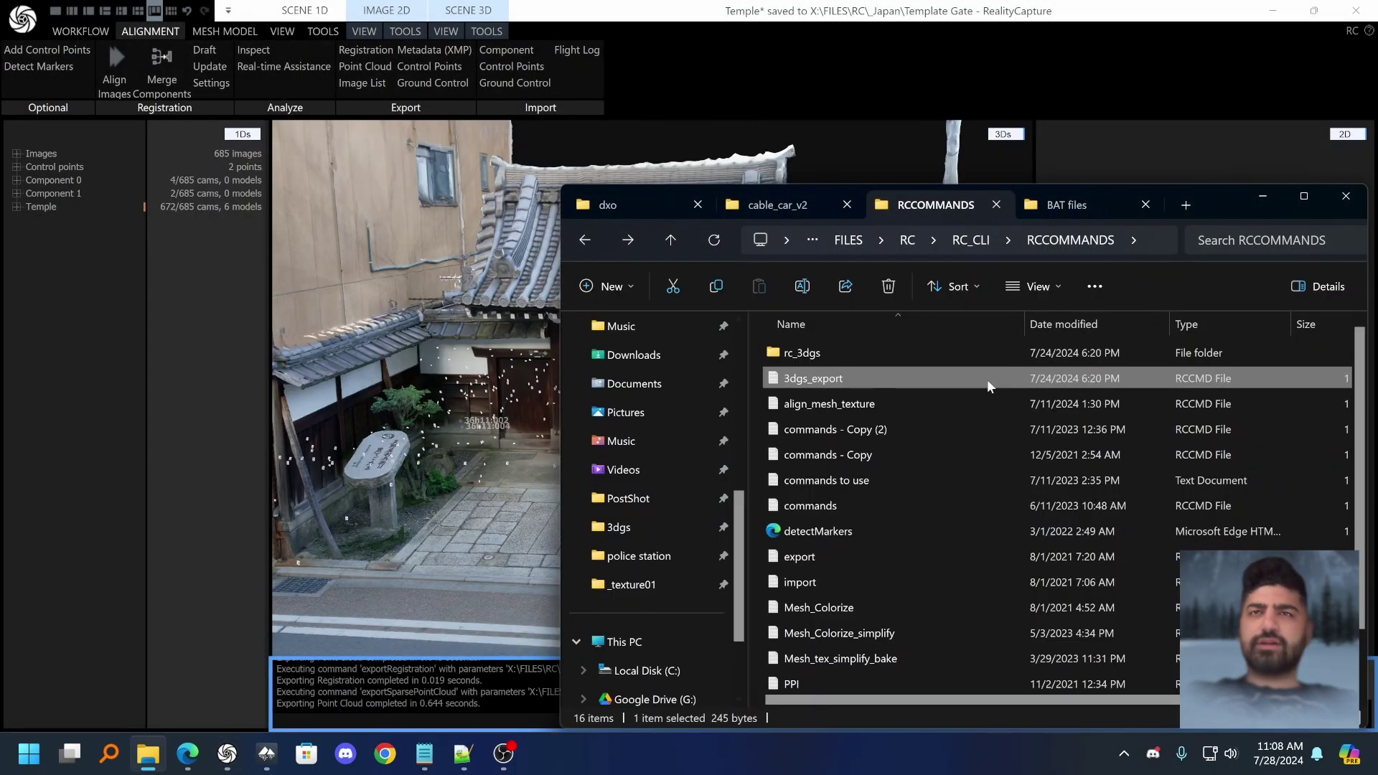
- Copy pointcloud.ply and registeration.csv from the rc_3dgs folder into the _texture01 image folder
double_click(846, 352)
click(847, 378)
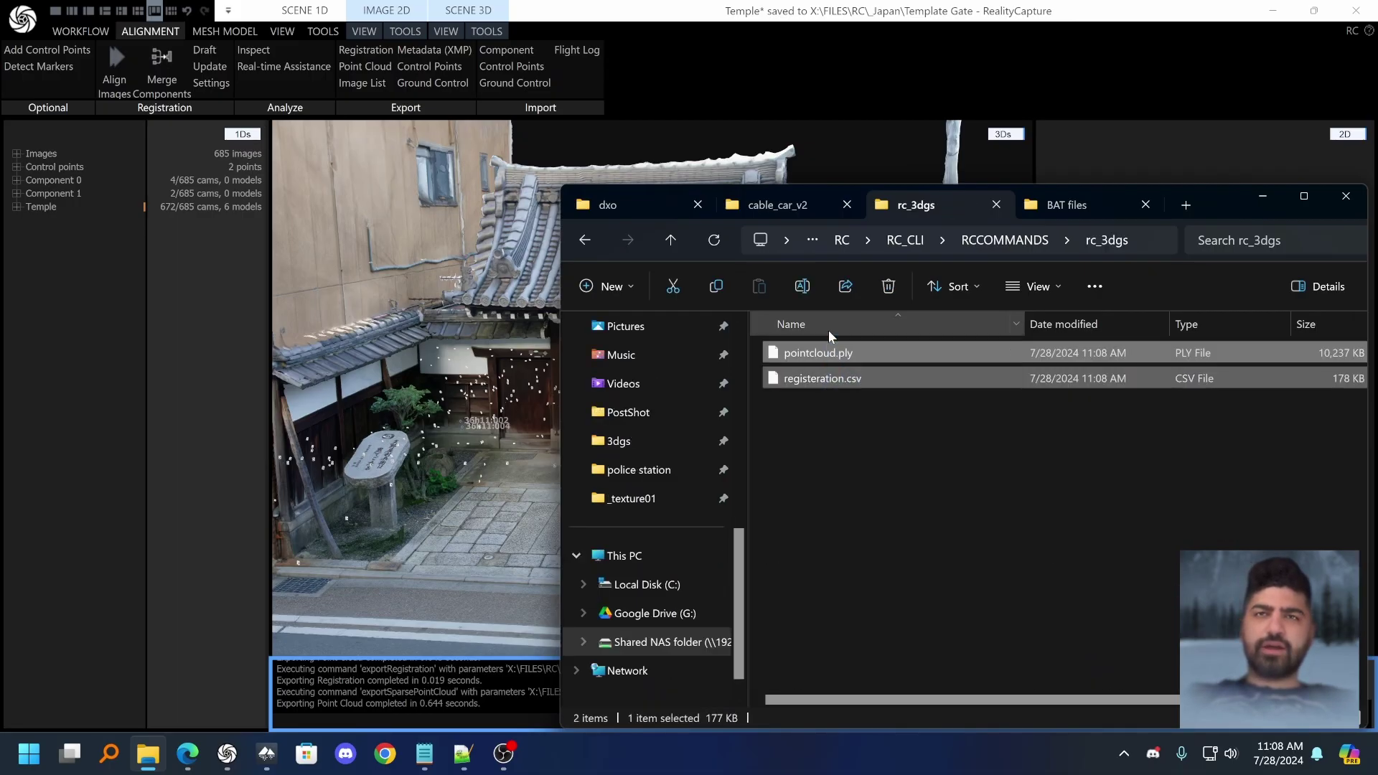
click(660, 204)
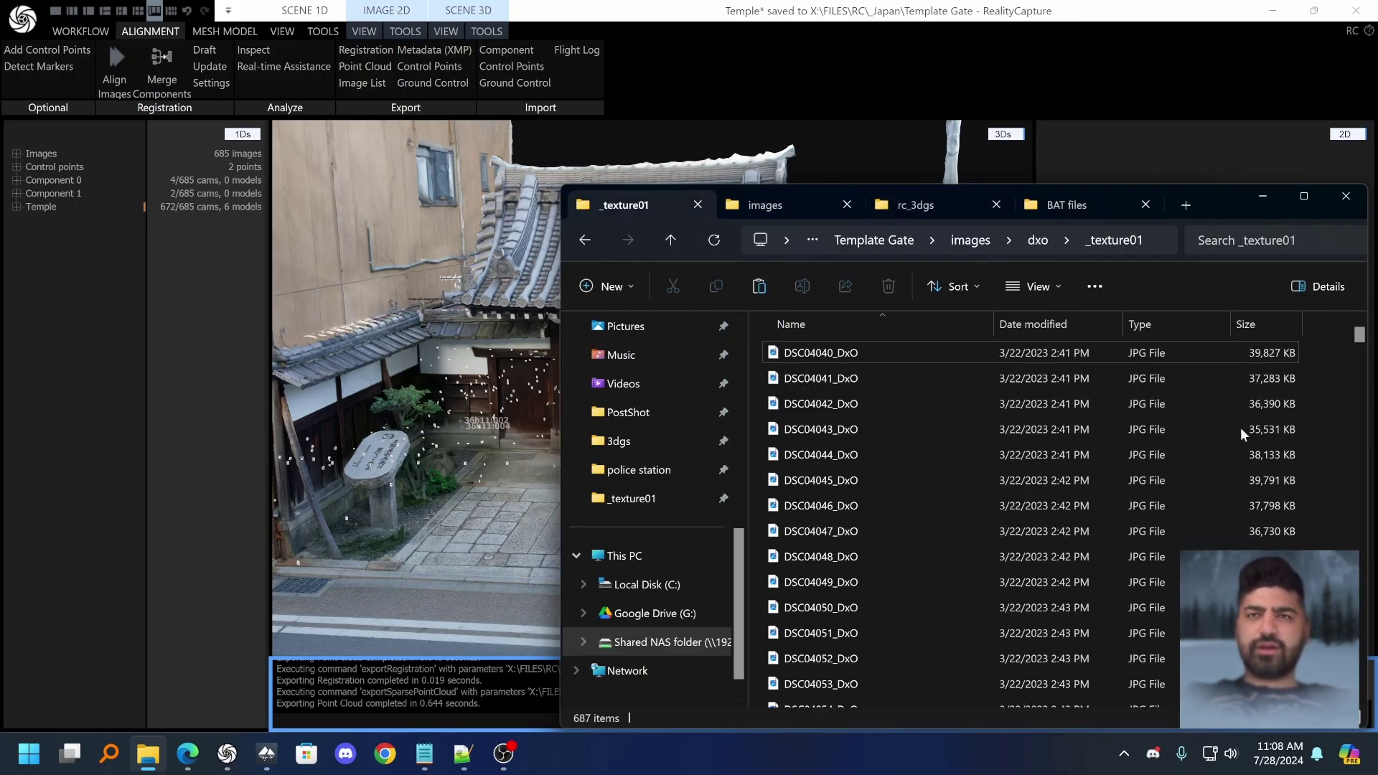
key(ctrl+v)
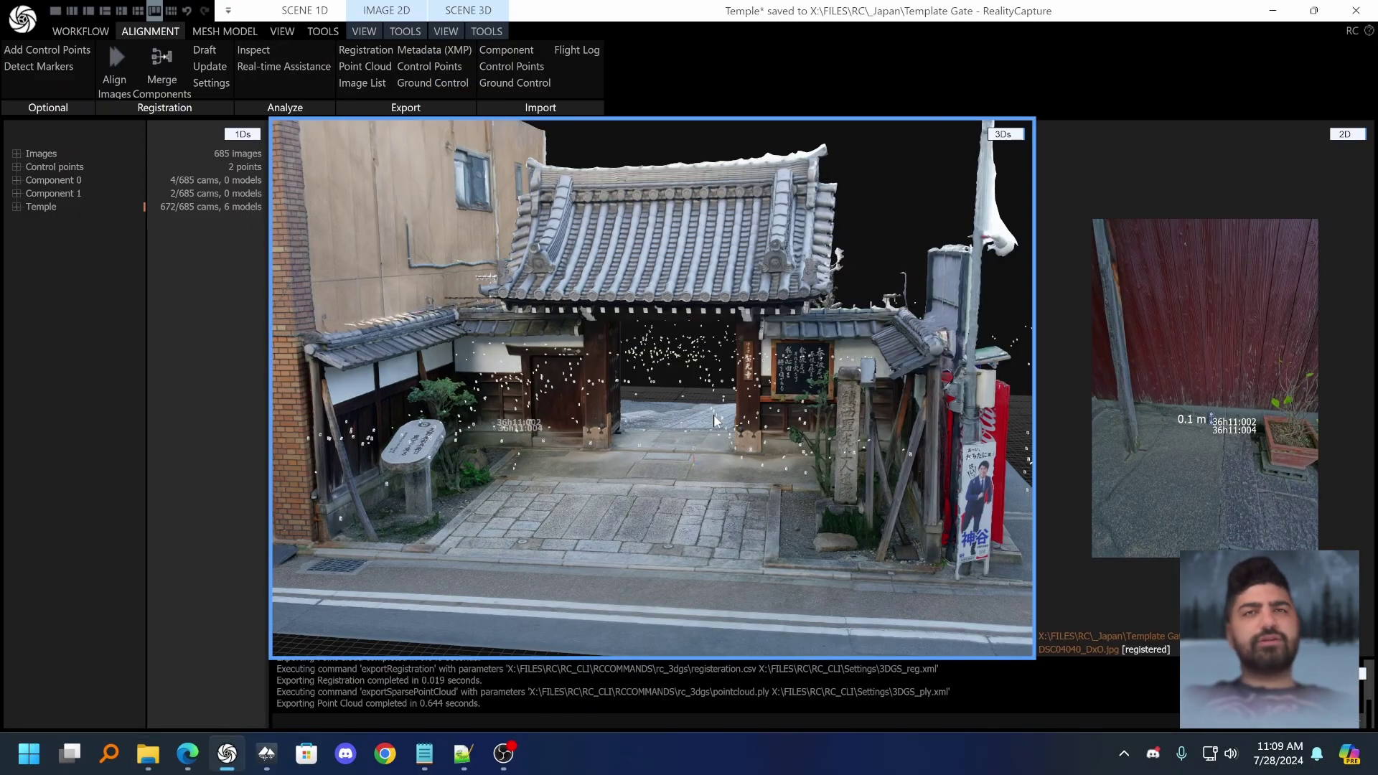
- Examine the temple gate model in RealityCapture and locate the 3dgs_export command file in the RCCOMMANDS folder
scroll(714, 420, up, 3)
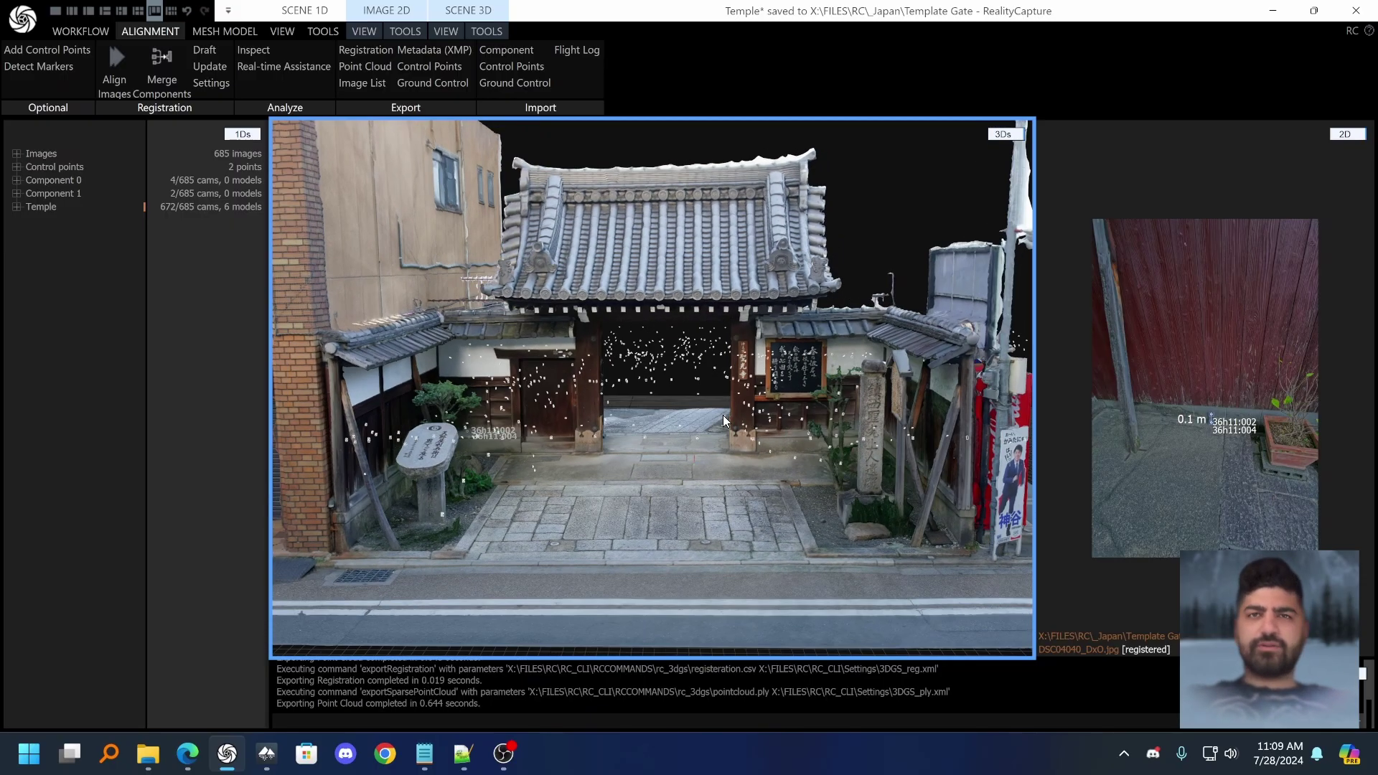
scroll(725, 422, up, 2)
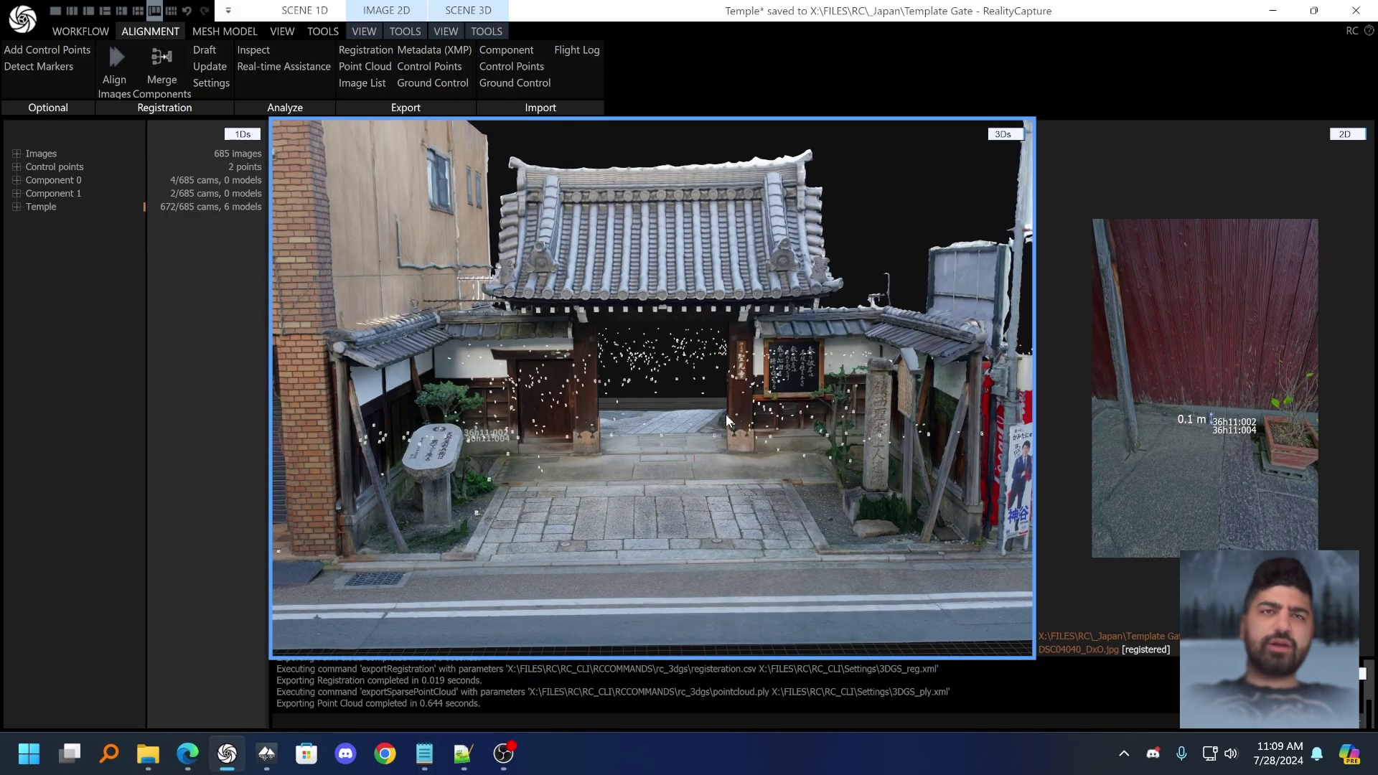
key(alt+Tab)
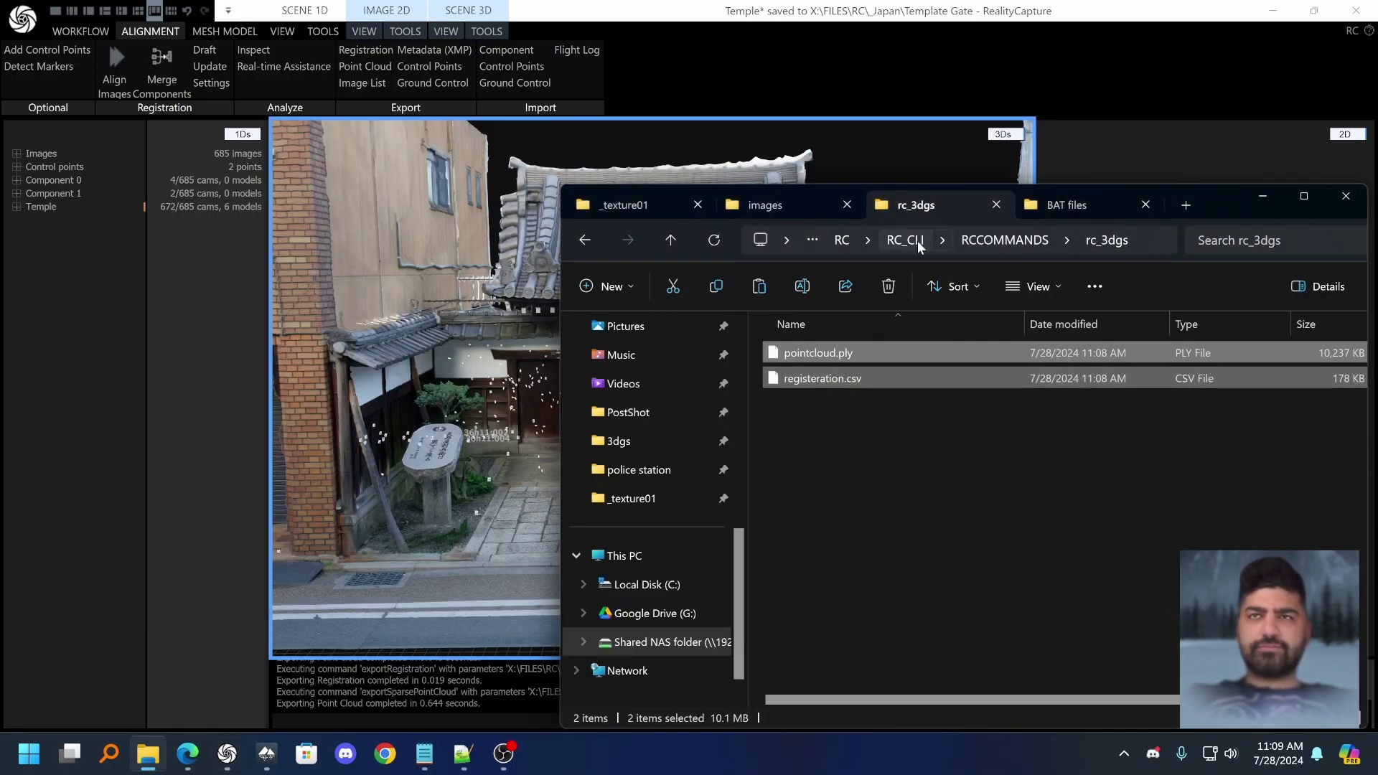
click(1004, 239)
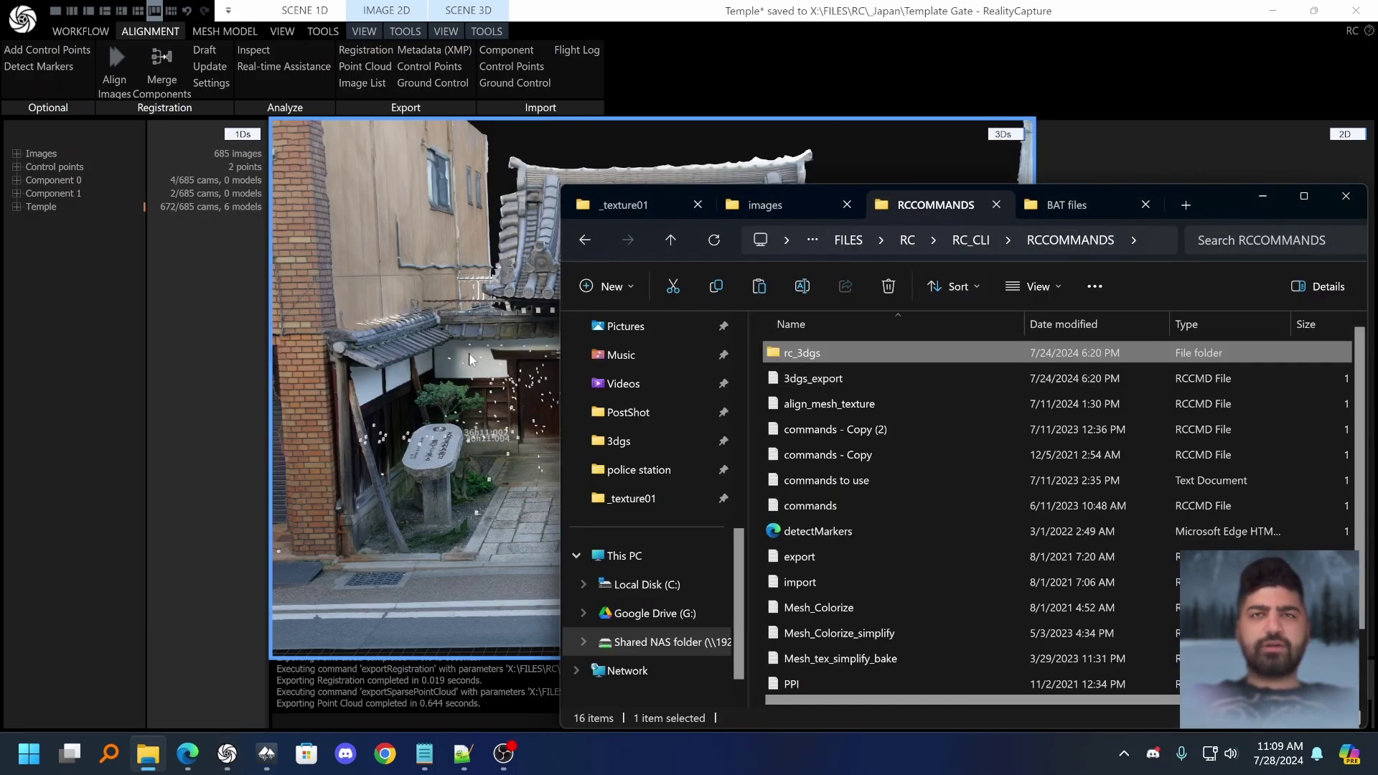
click(837, 370)
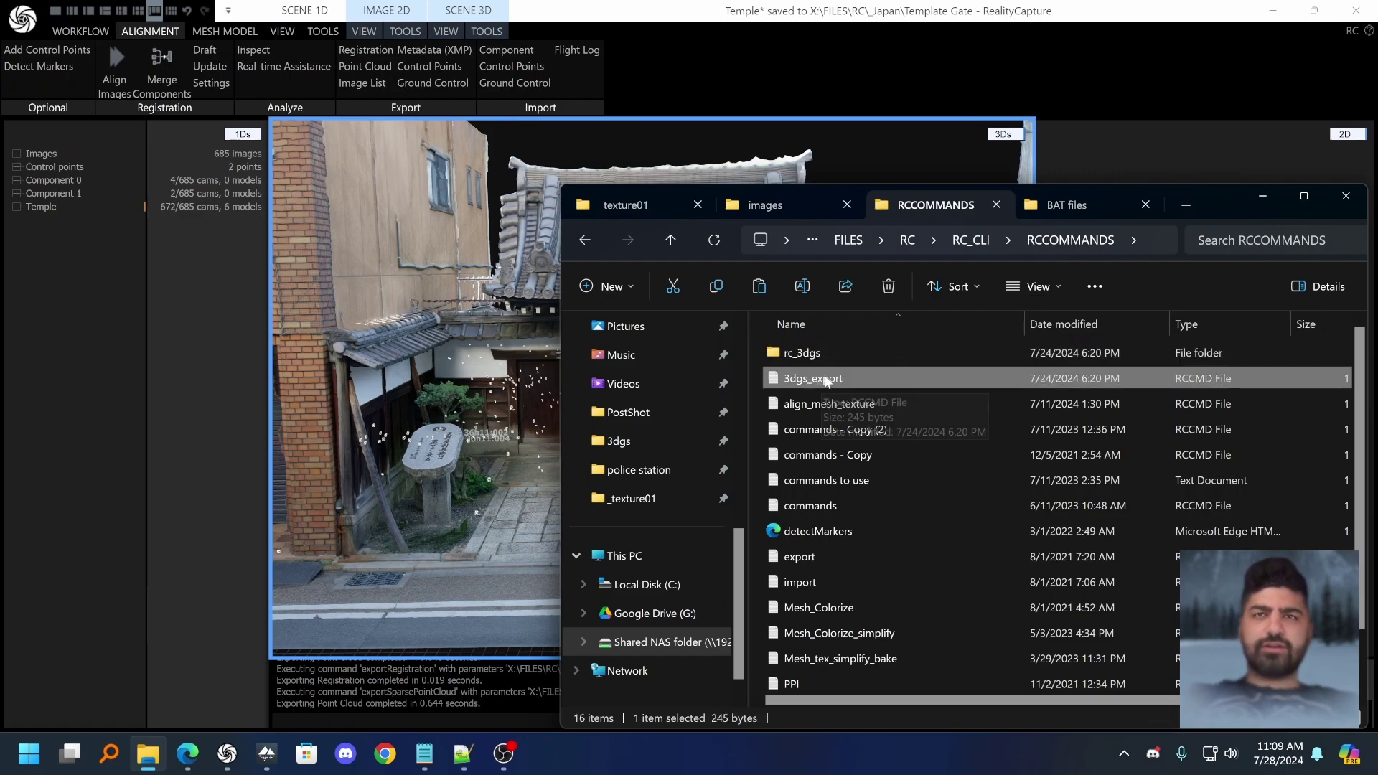
click(464, 363)
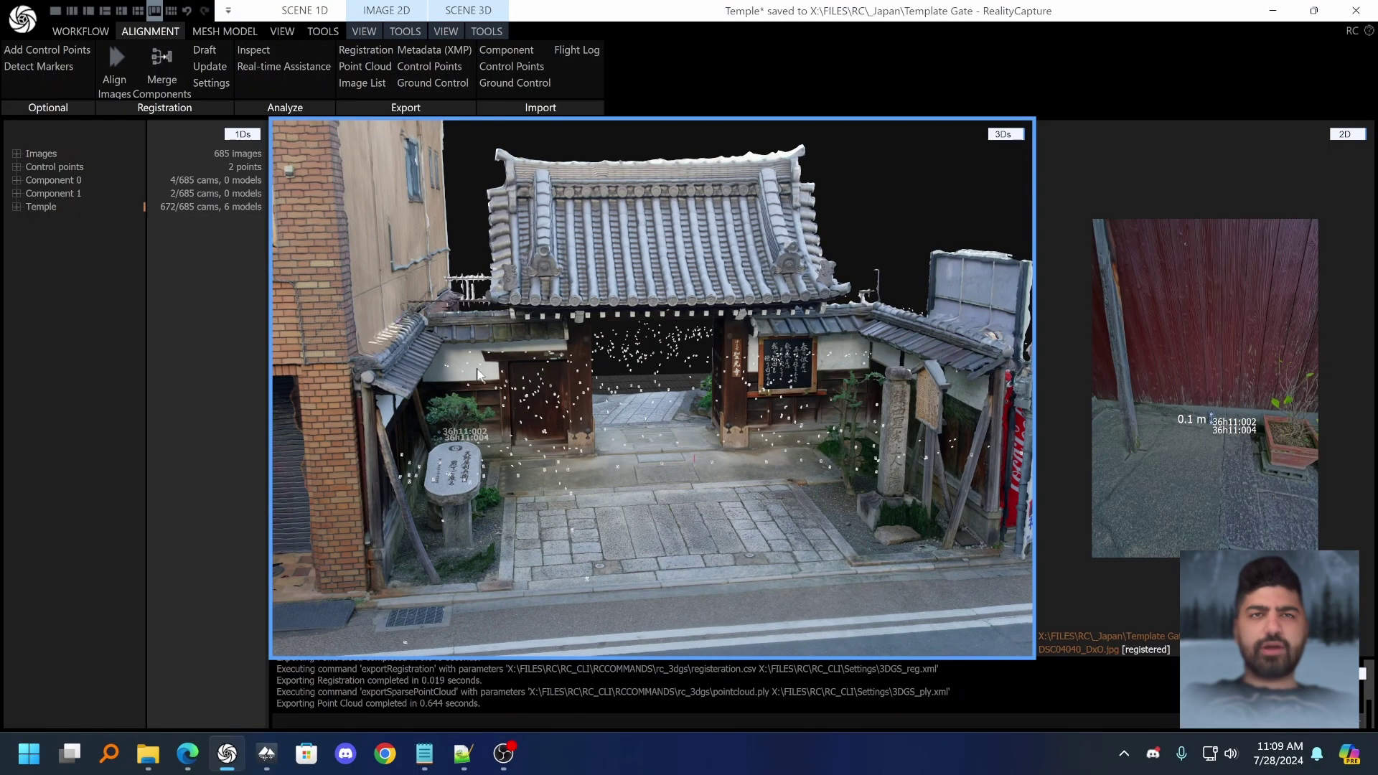
drag(475, 370, 528, 390)
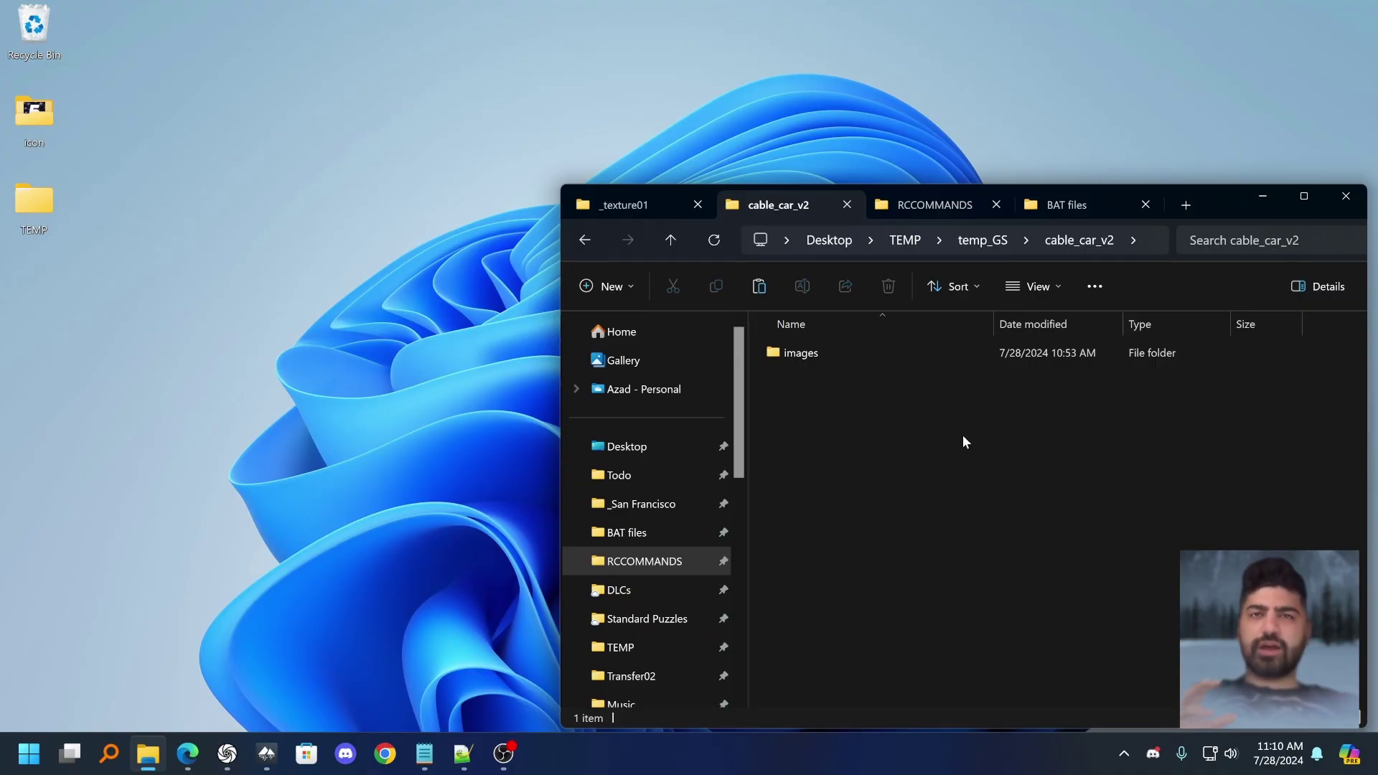
- Copy the RC_3DGS_train batch file from the BAT files folder into the cable_car_v2 folder
click(1080, 205)
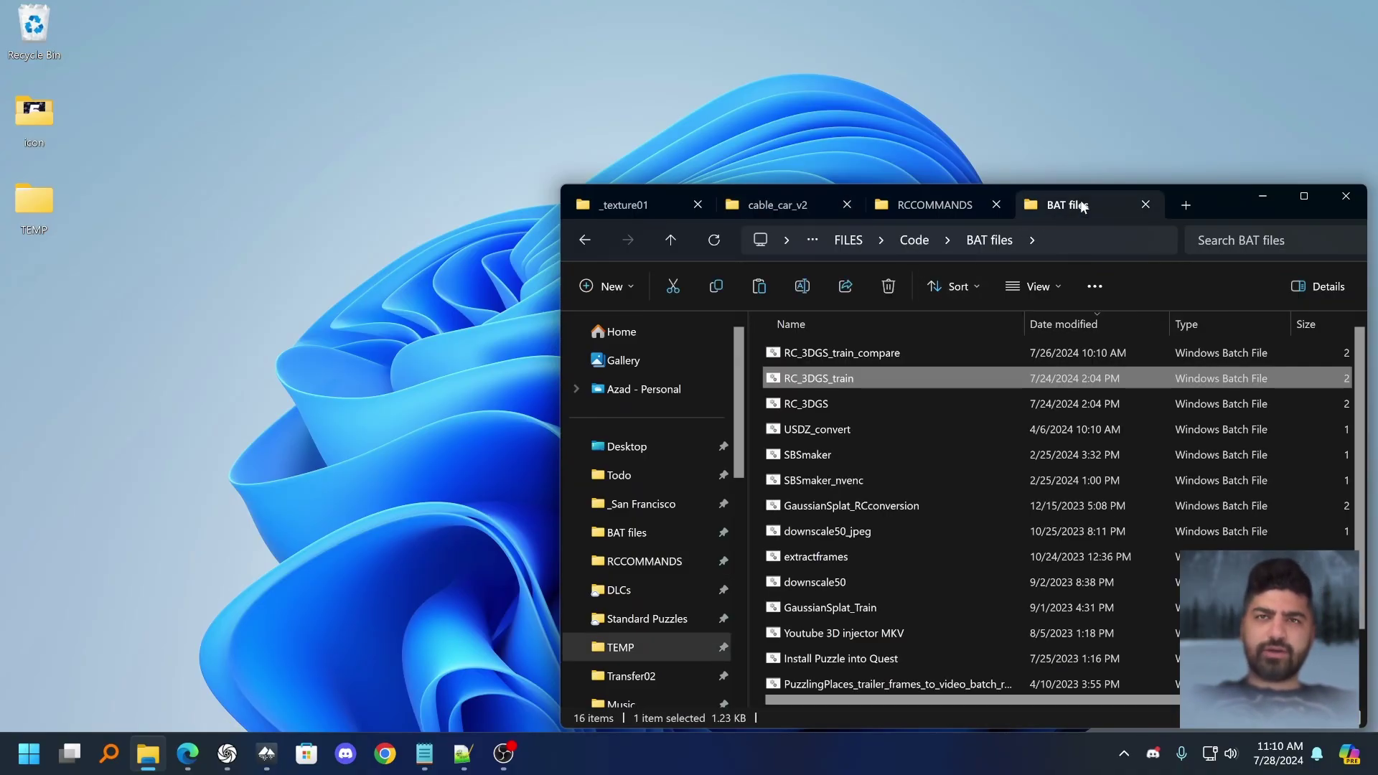
click(788, 207)
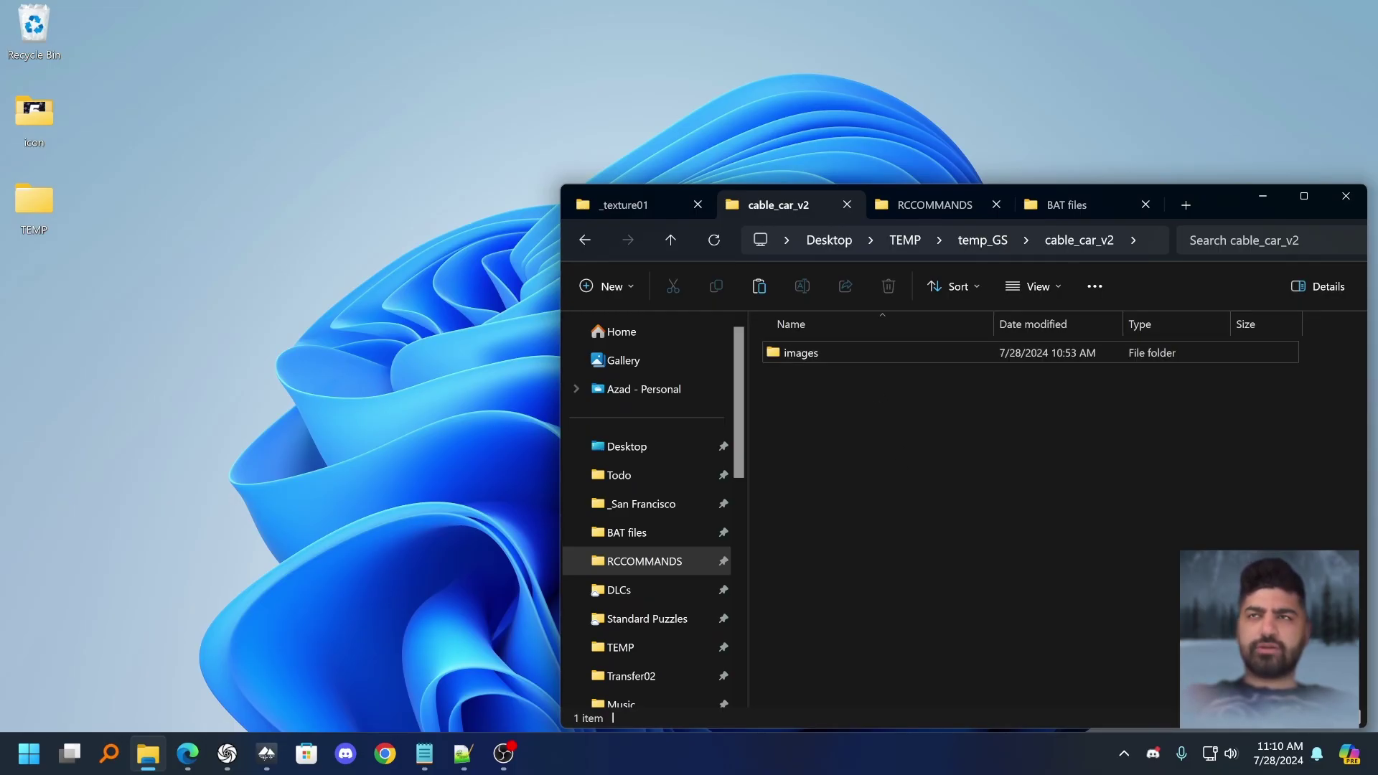
click(1101, 209)
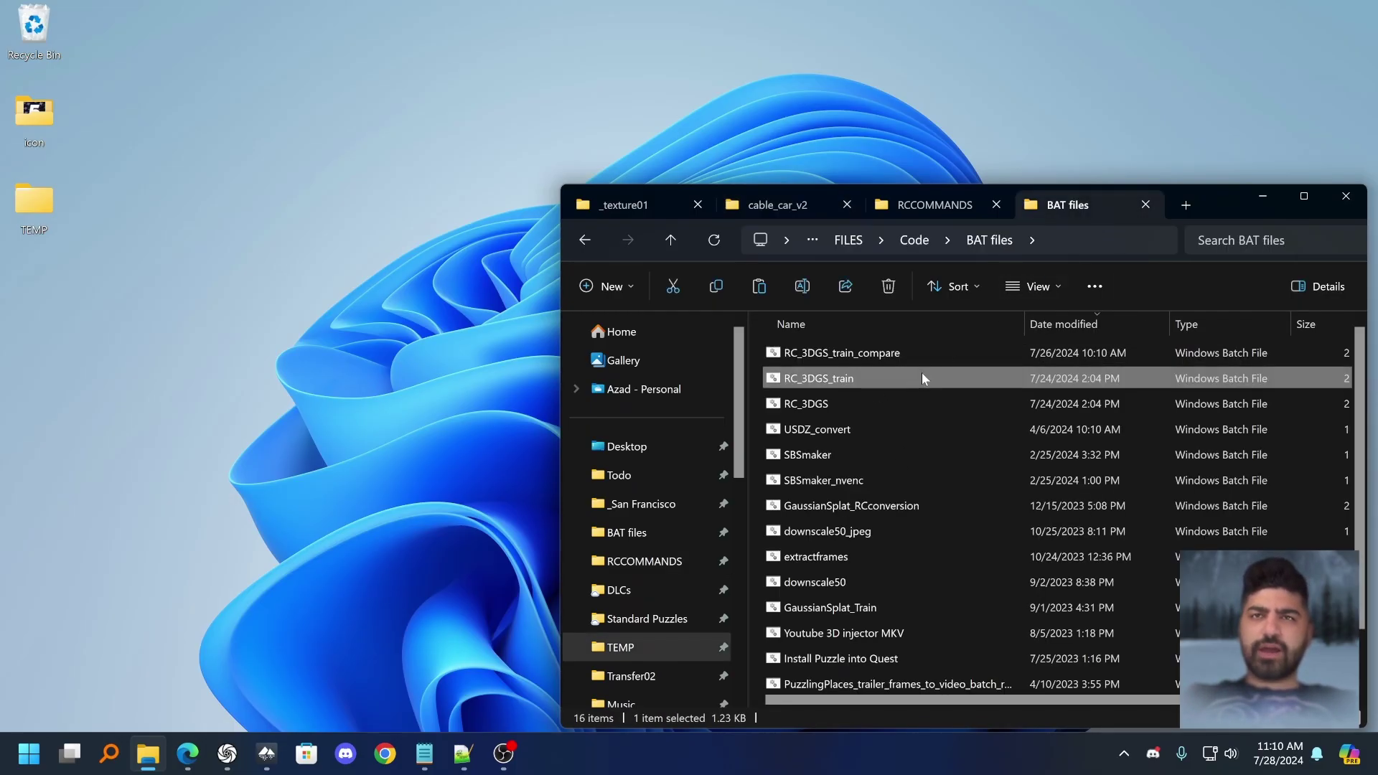
click(742, 205)
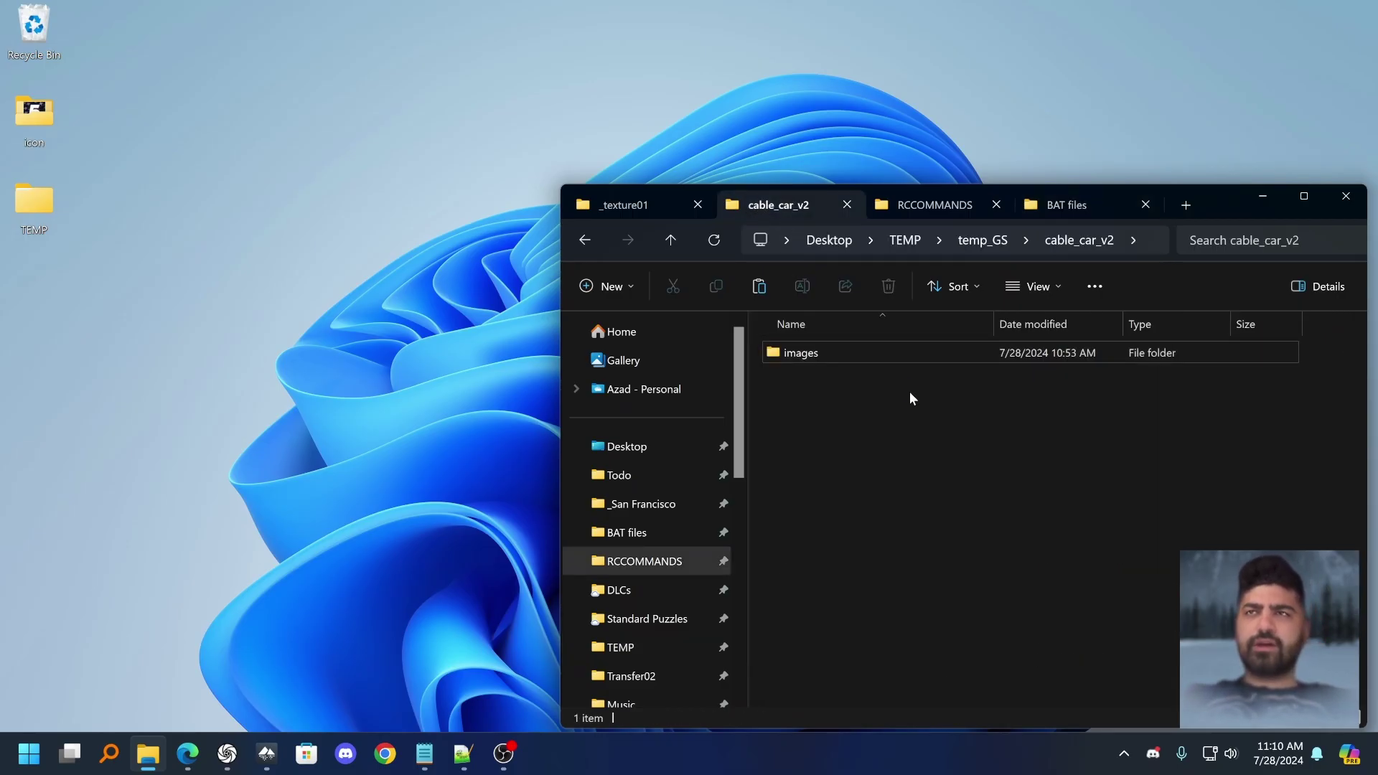
key(ctrl+v)
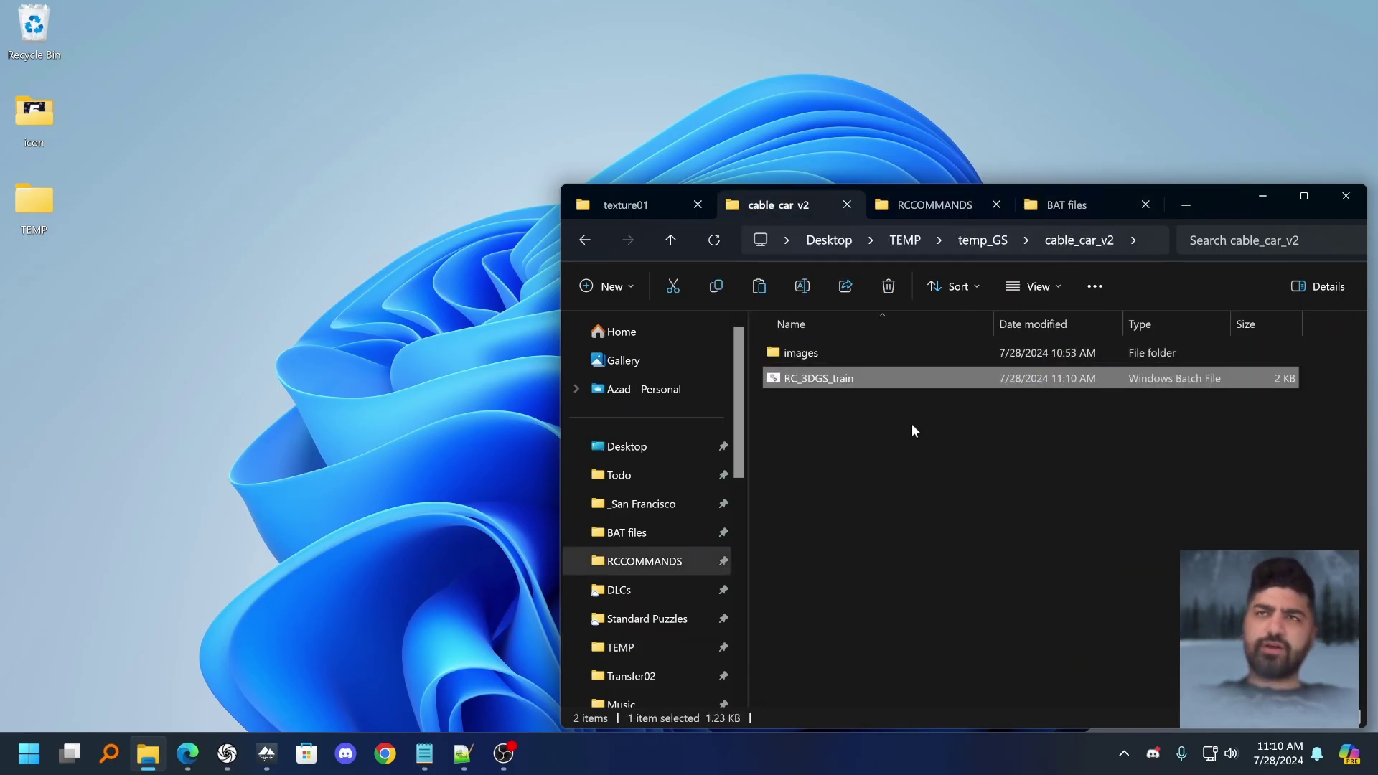
- Check the photos in the images folder, and run RC_3DGS_train in cable_car_v2, allowing it past the SmartScreen block
double_click(795, 355)
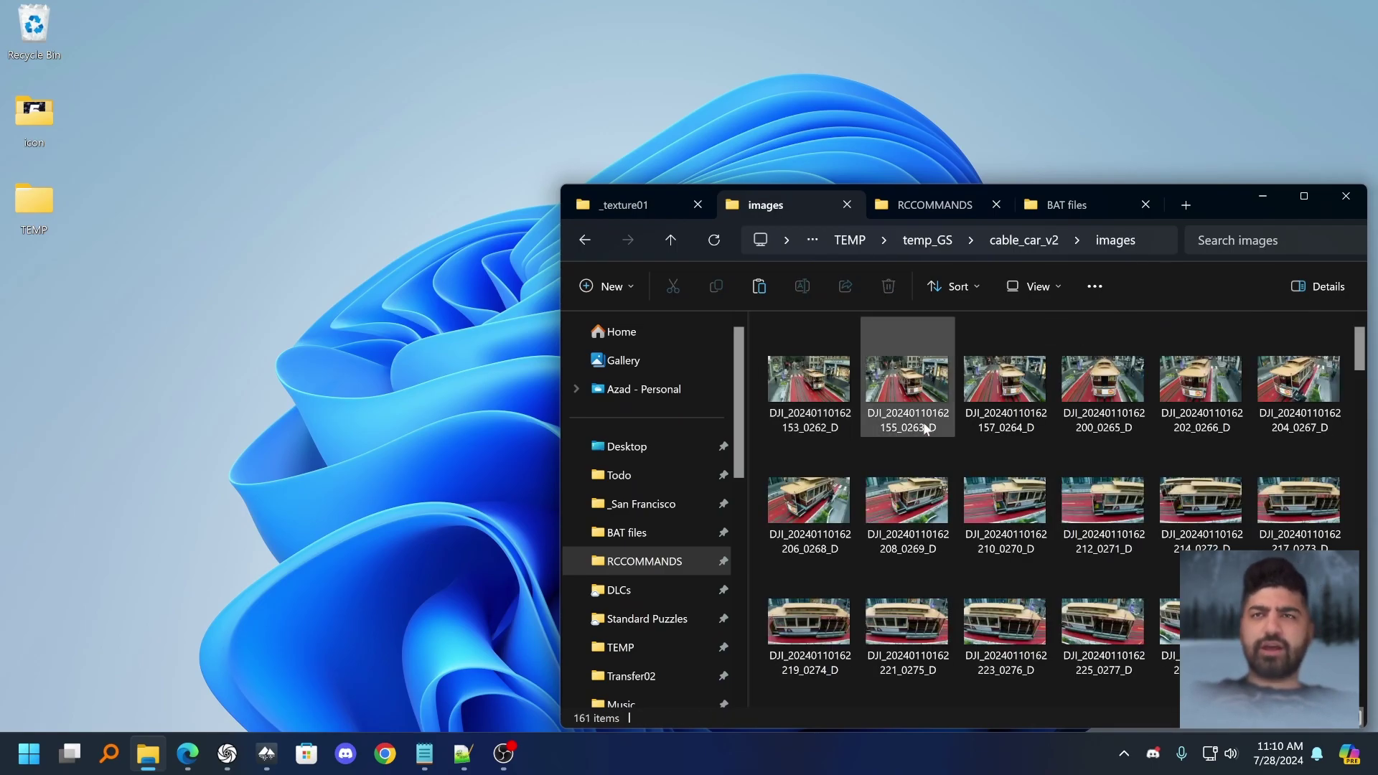
key(alt+Left)
click(874, 381)
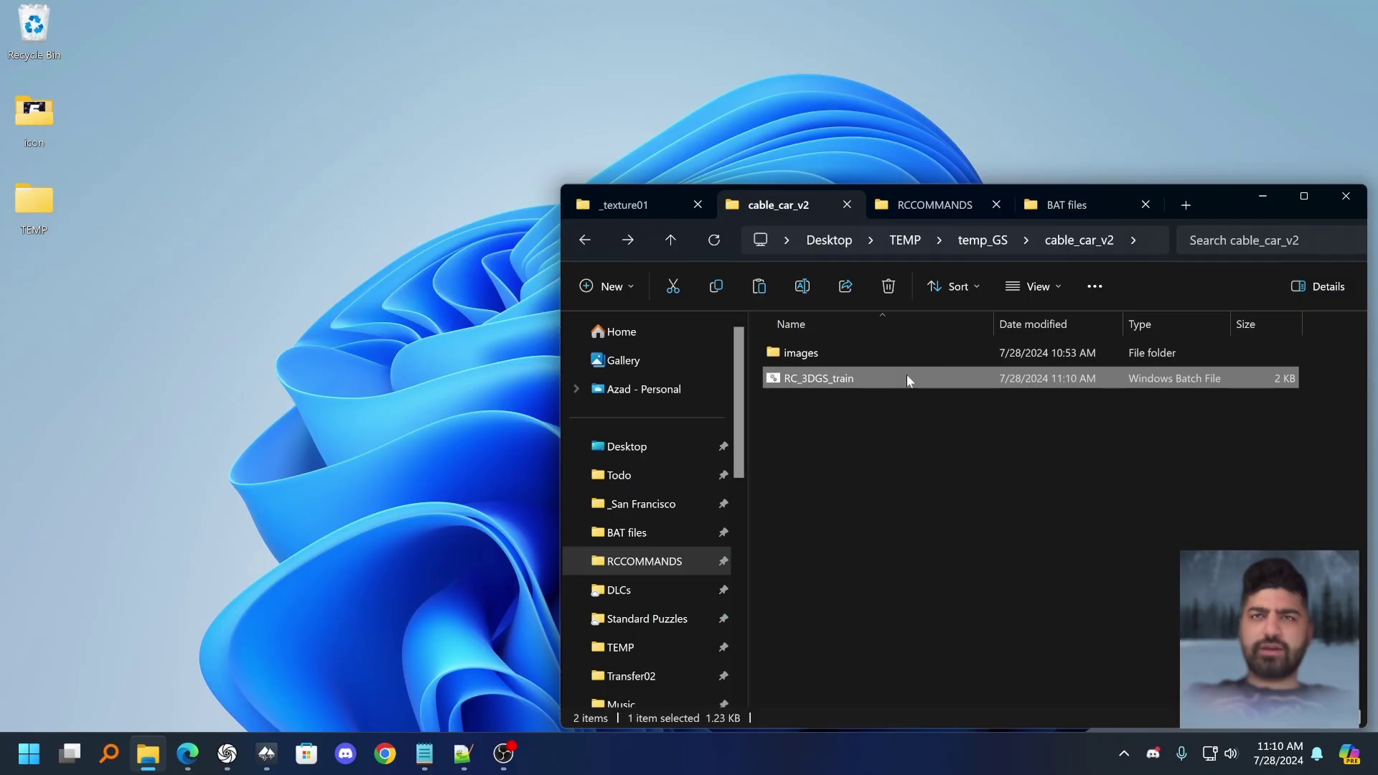
double_click(902, 381)
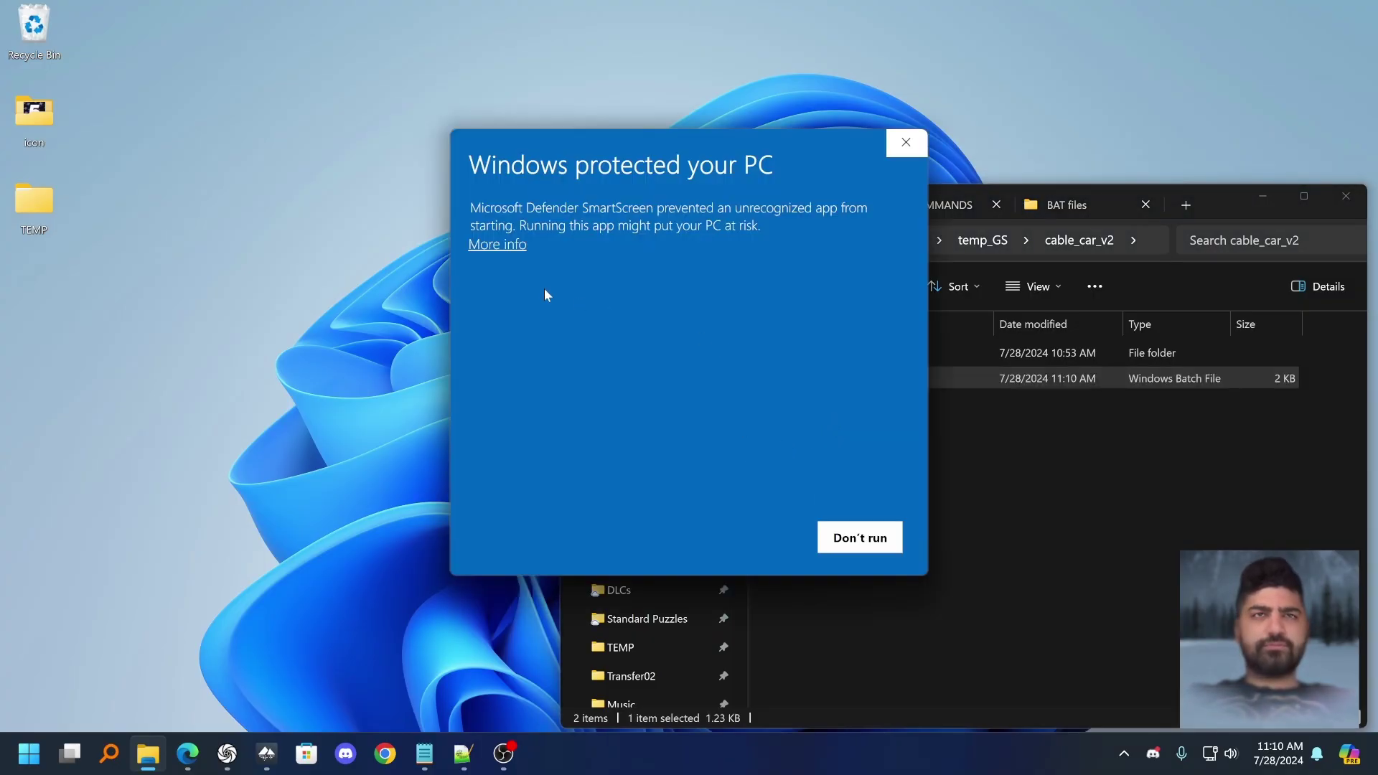
click(508, 245)
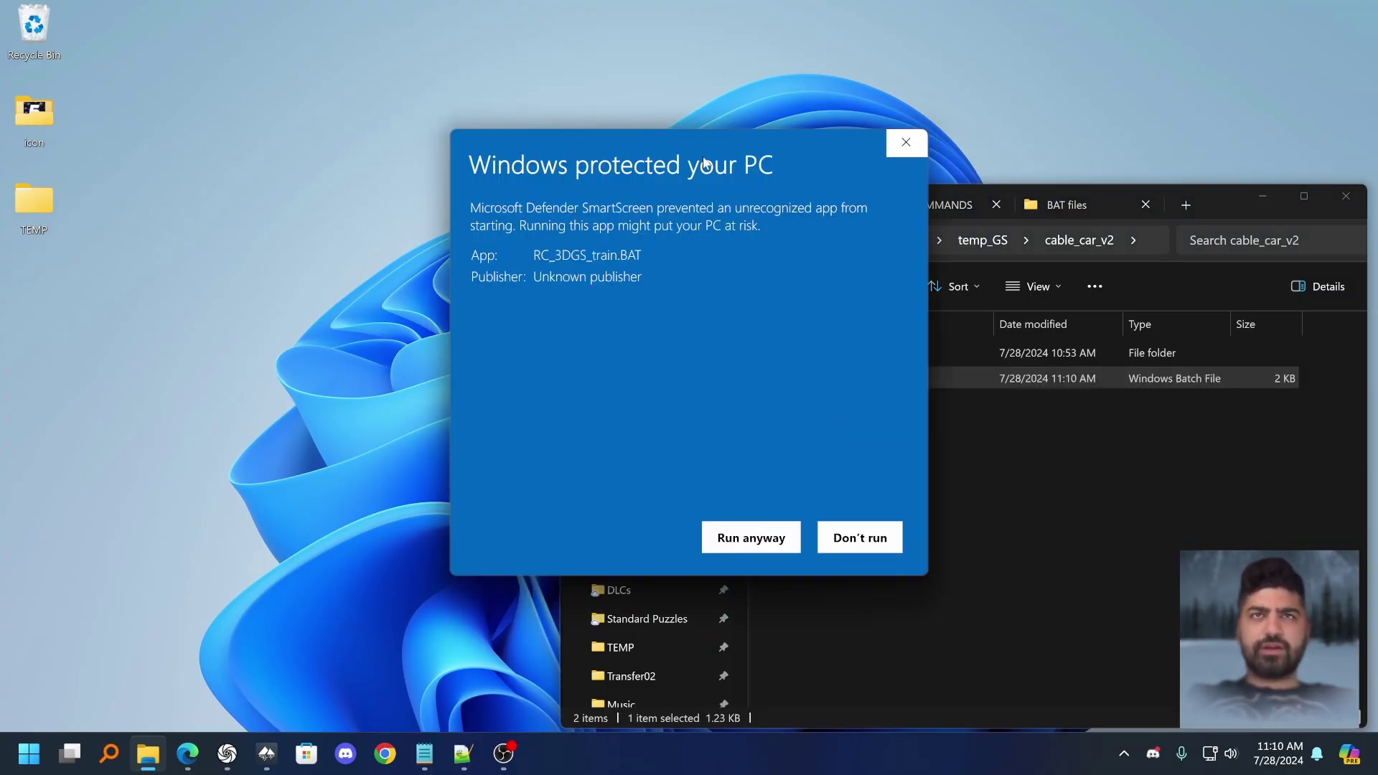
click(766, 540)
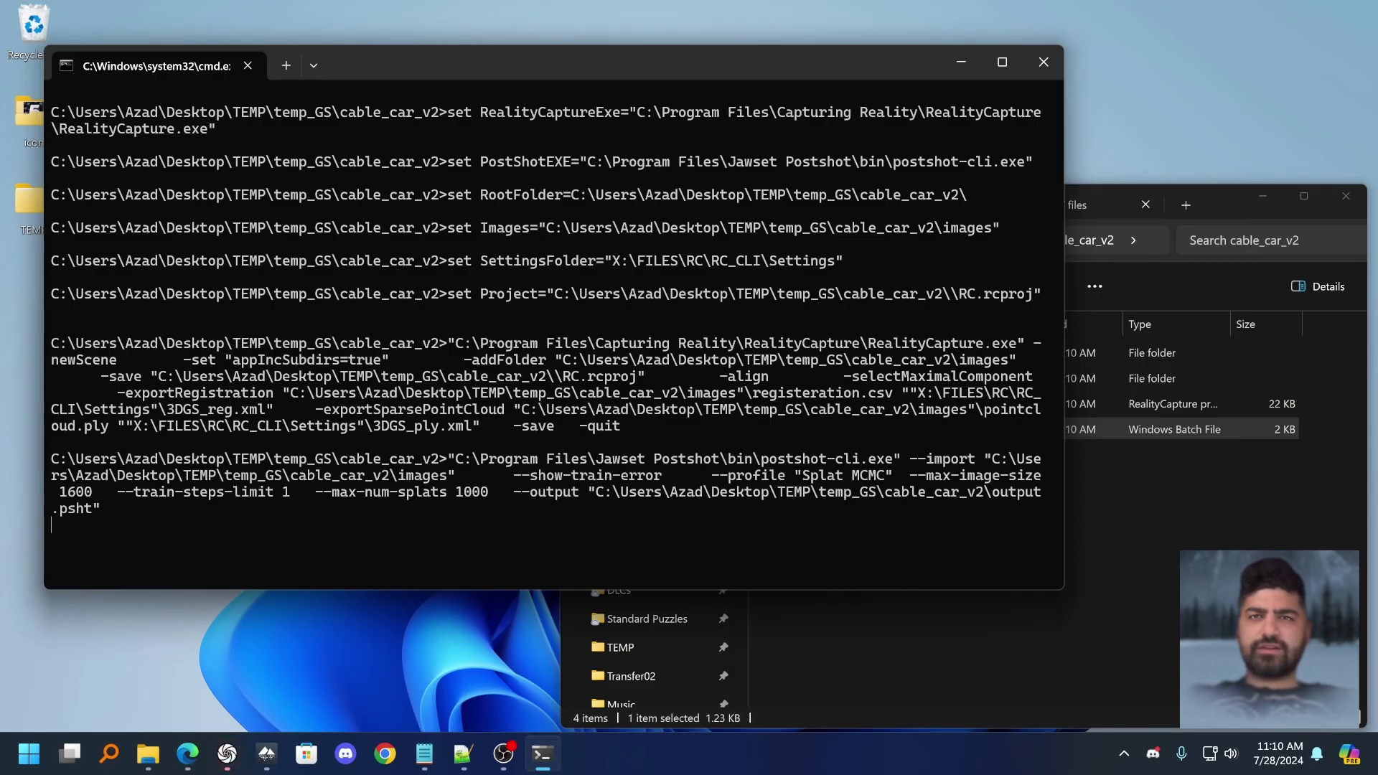
- Inspect the files generated in cable_car_v2 and its images folder, and abort the training by closing its terminal window
click(1120, 531)
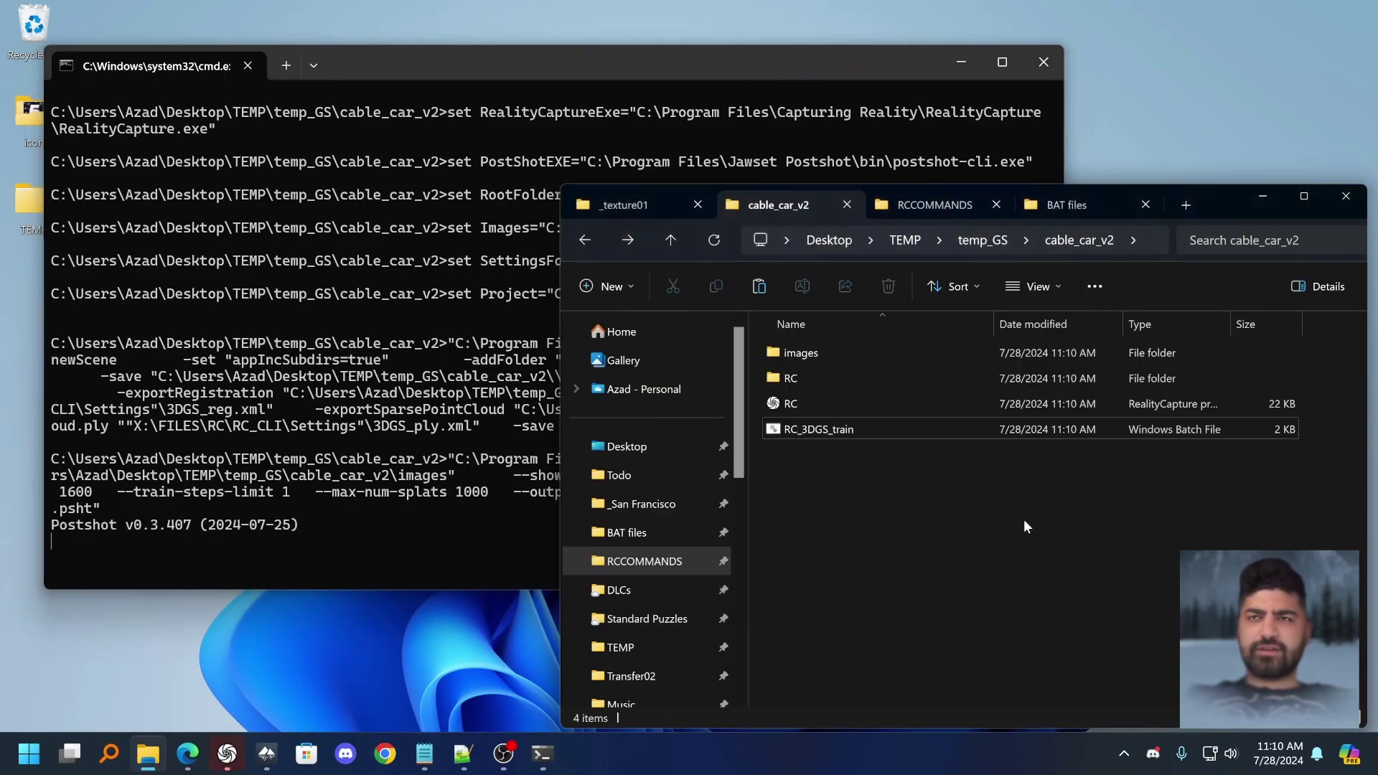
double_click(811, 349)
scroll(861, 510, down, 10)
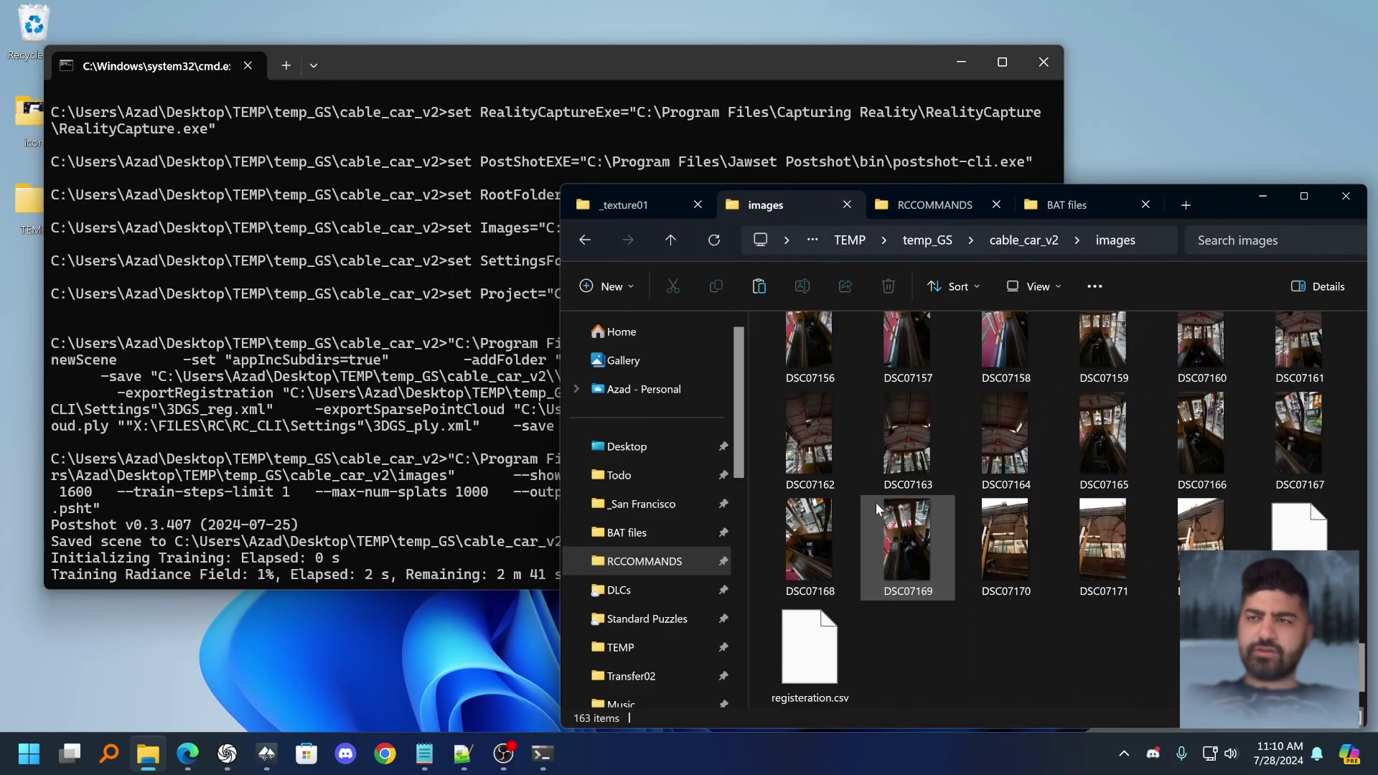
key(alt+Left)
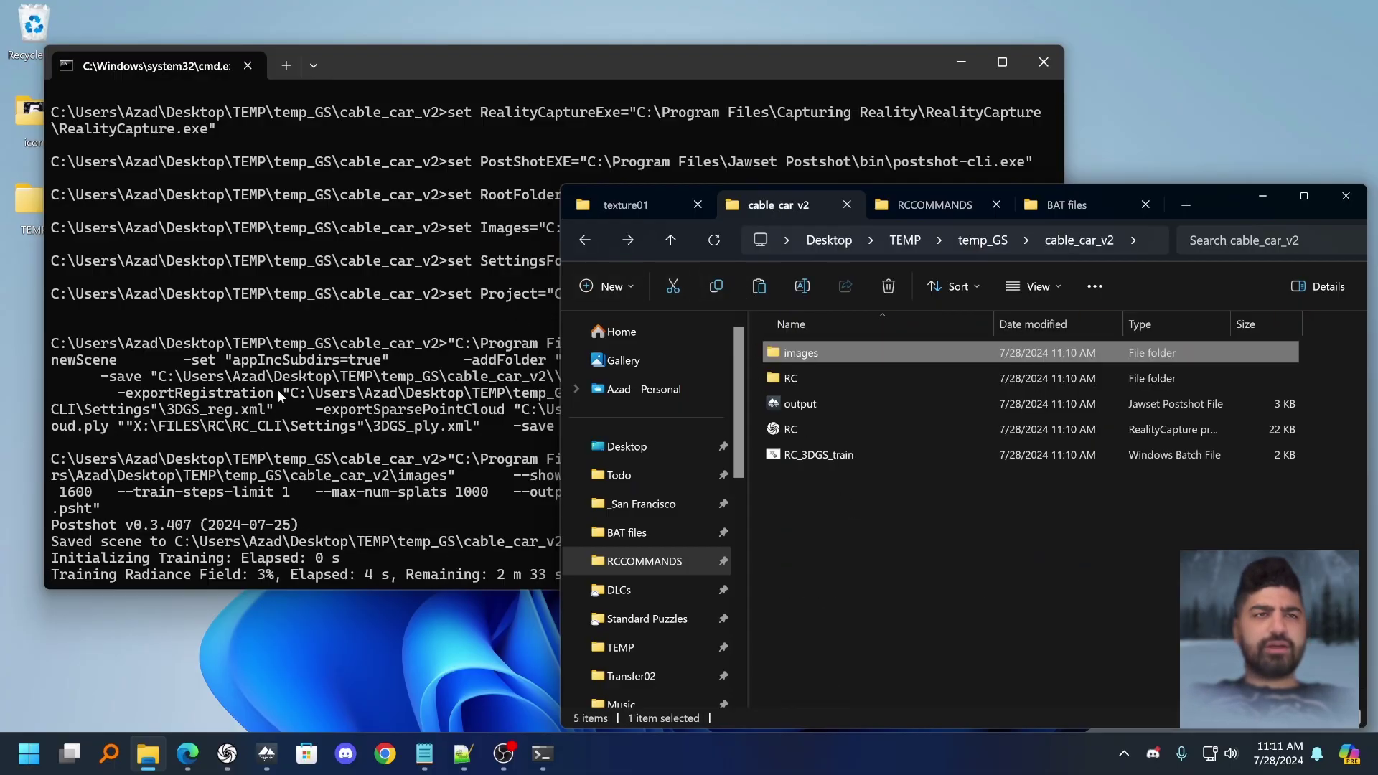
drag(468, 75, 450, 69)
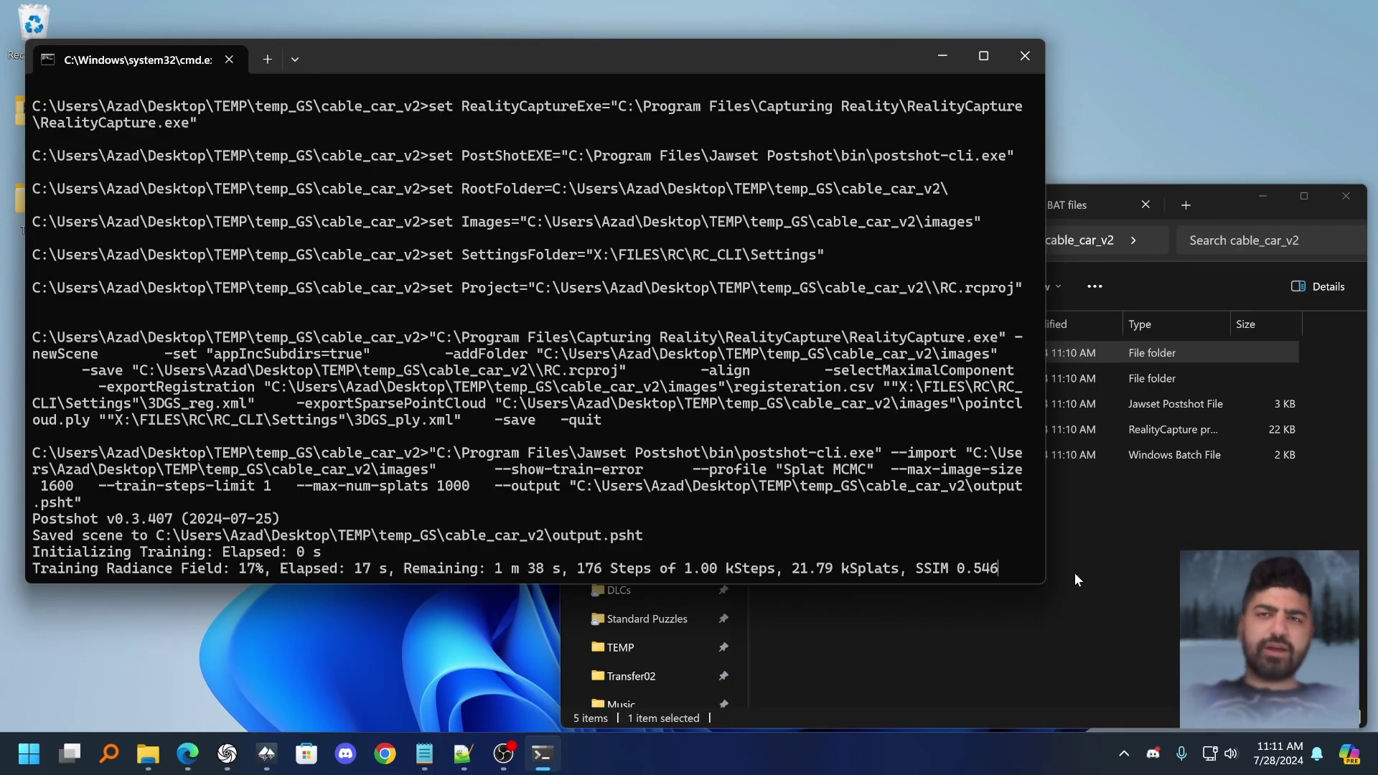
click(1034, 55)
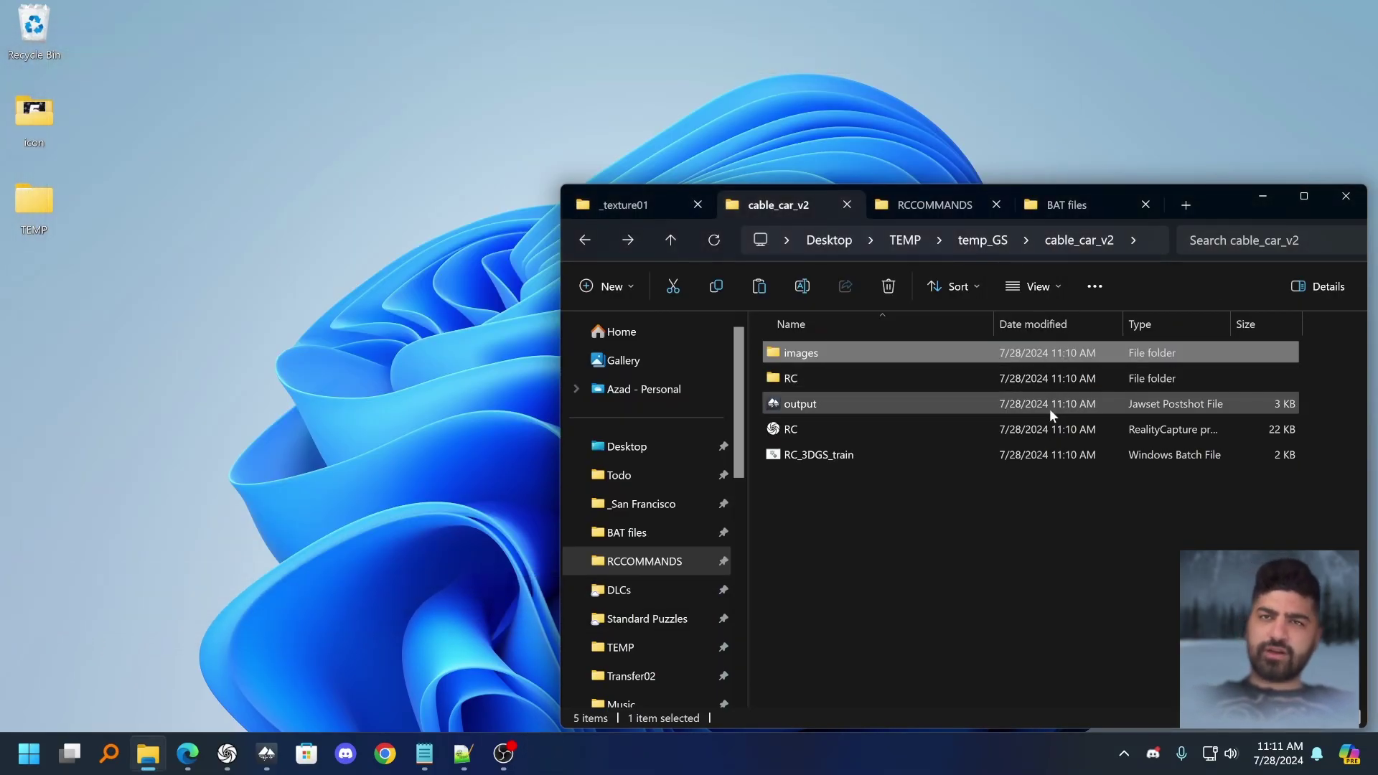
- Copy the RC_3DGS batch file from BAT files, and delete everything except the images folder from cable_car_v2
click(1029, 214)
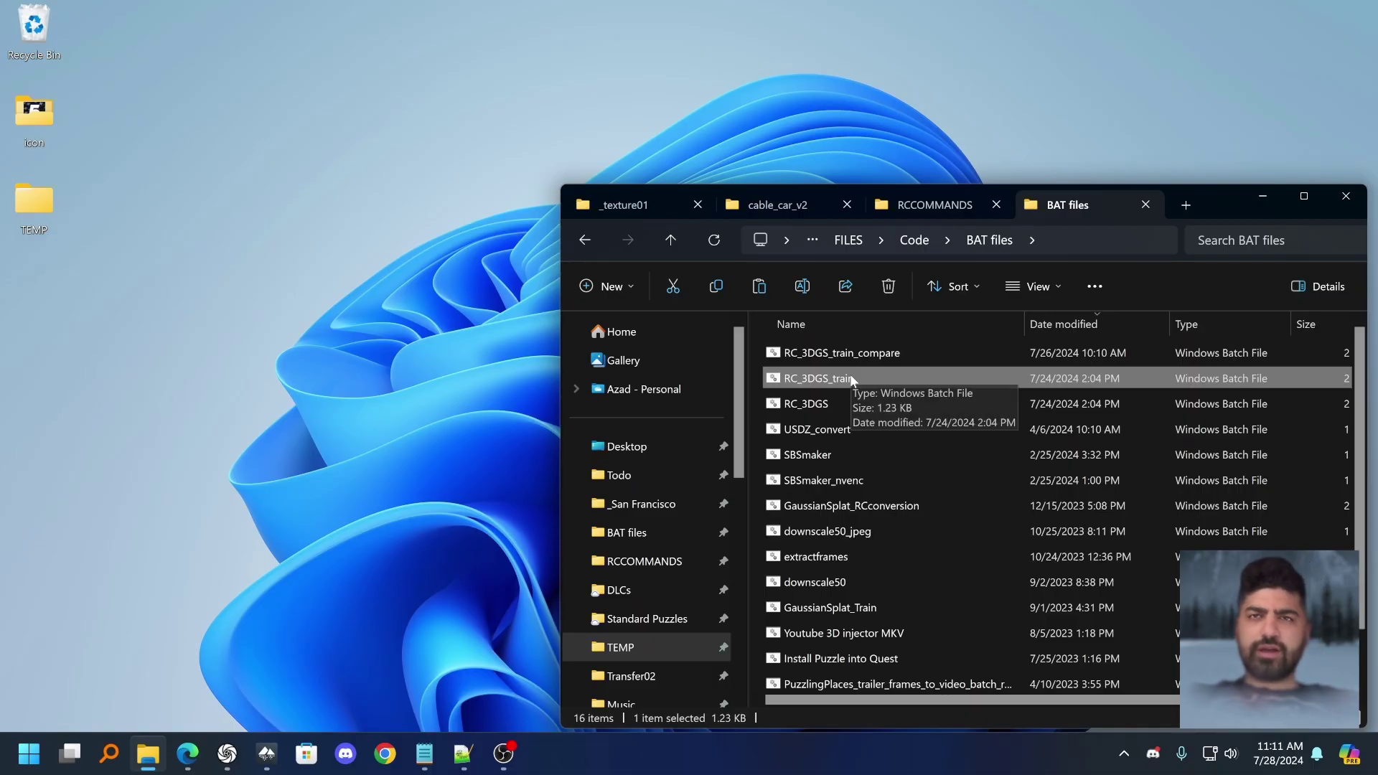
click(858, 406)
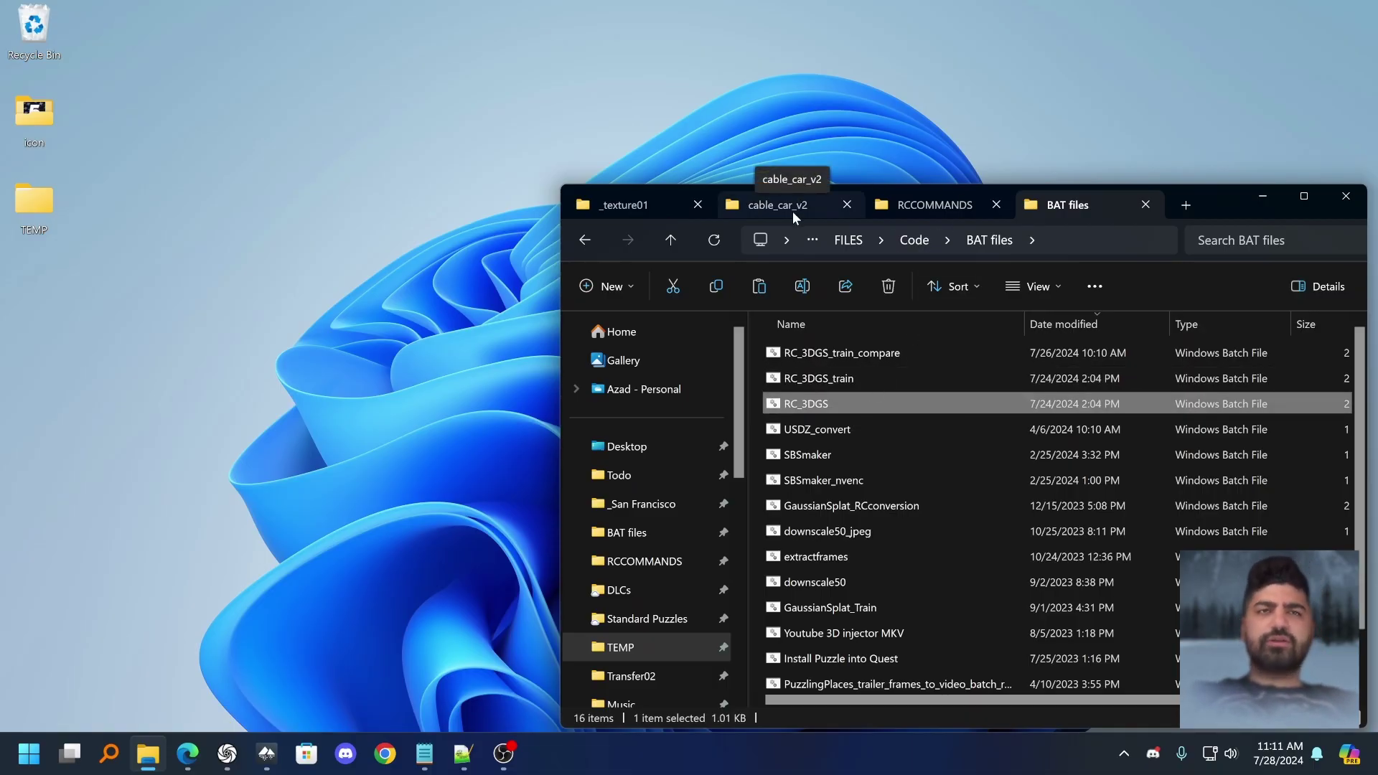
click(792, 211)
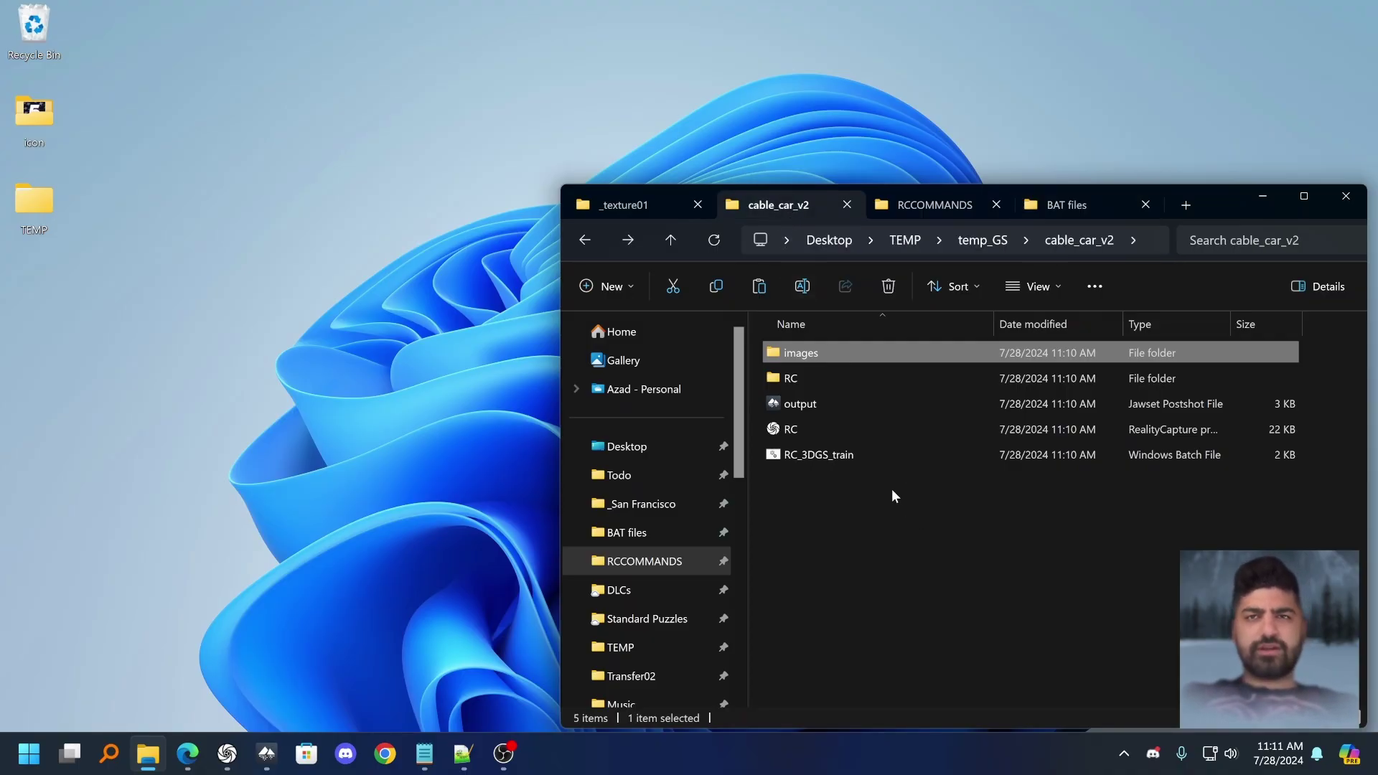
drag(882, 499, 815, 411)
key(Delete)
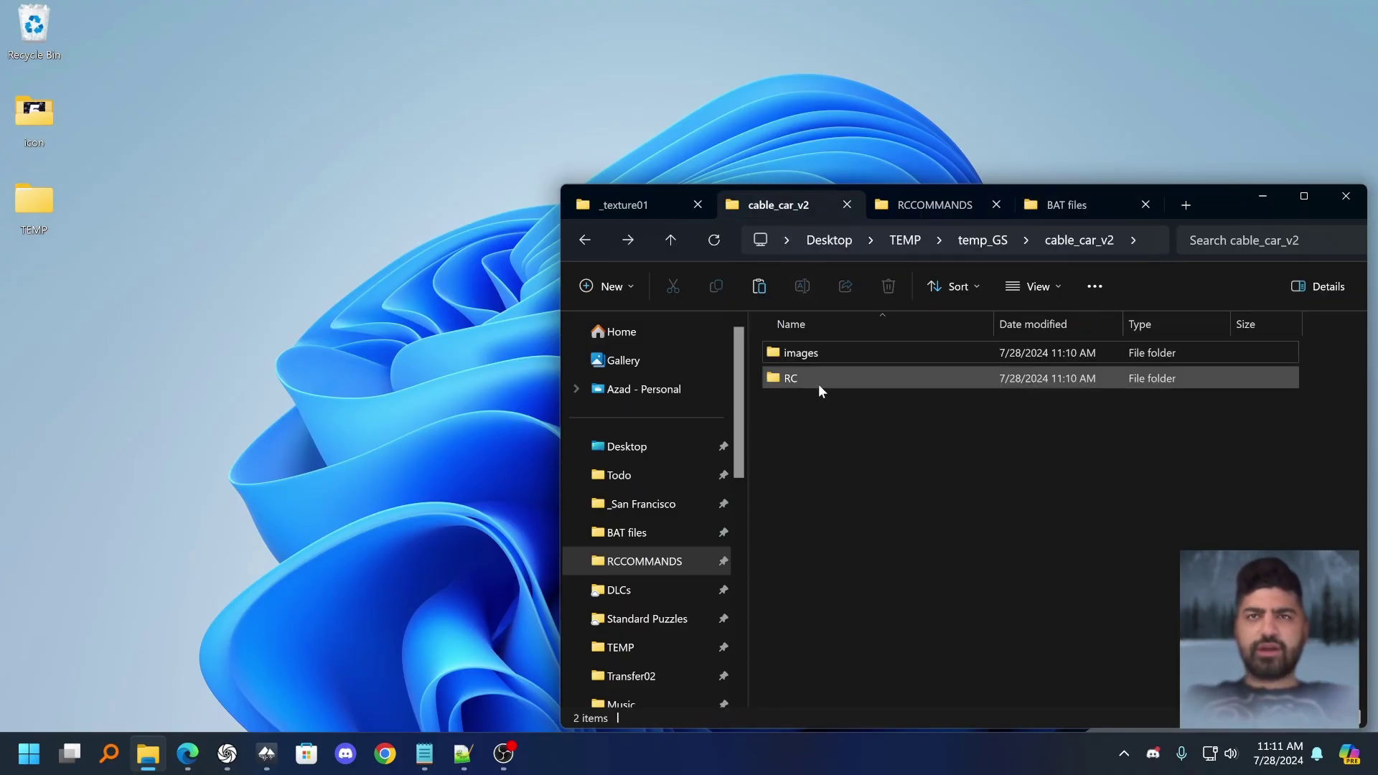
click(807, 380)
key(Delete)
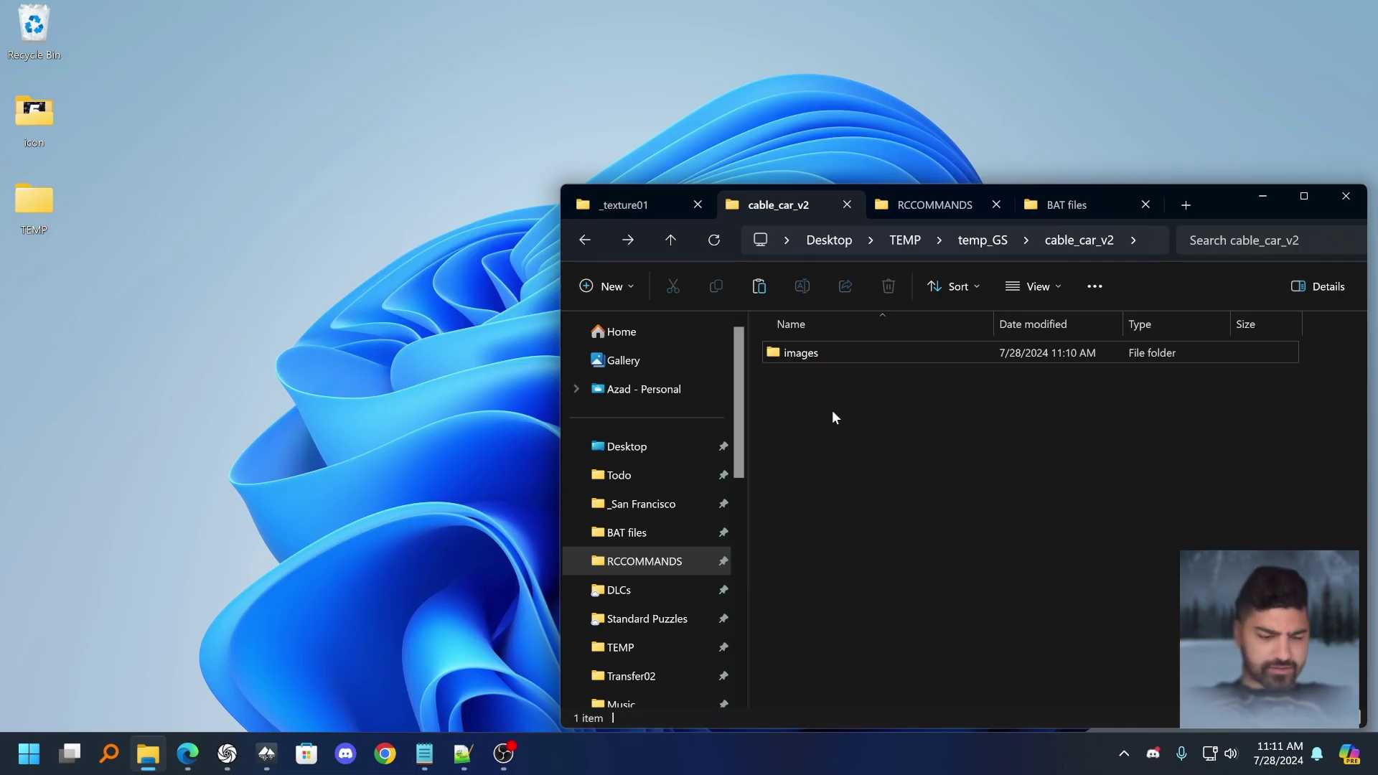
- Paste RC_3DGS into the cable_car_v2 folder and run it, allowing it past the SmartScreen block
key(ctrl+v)
click(832, 413)
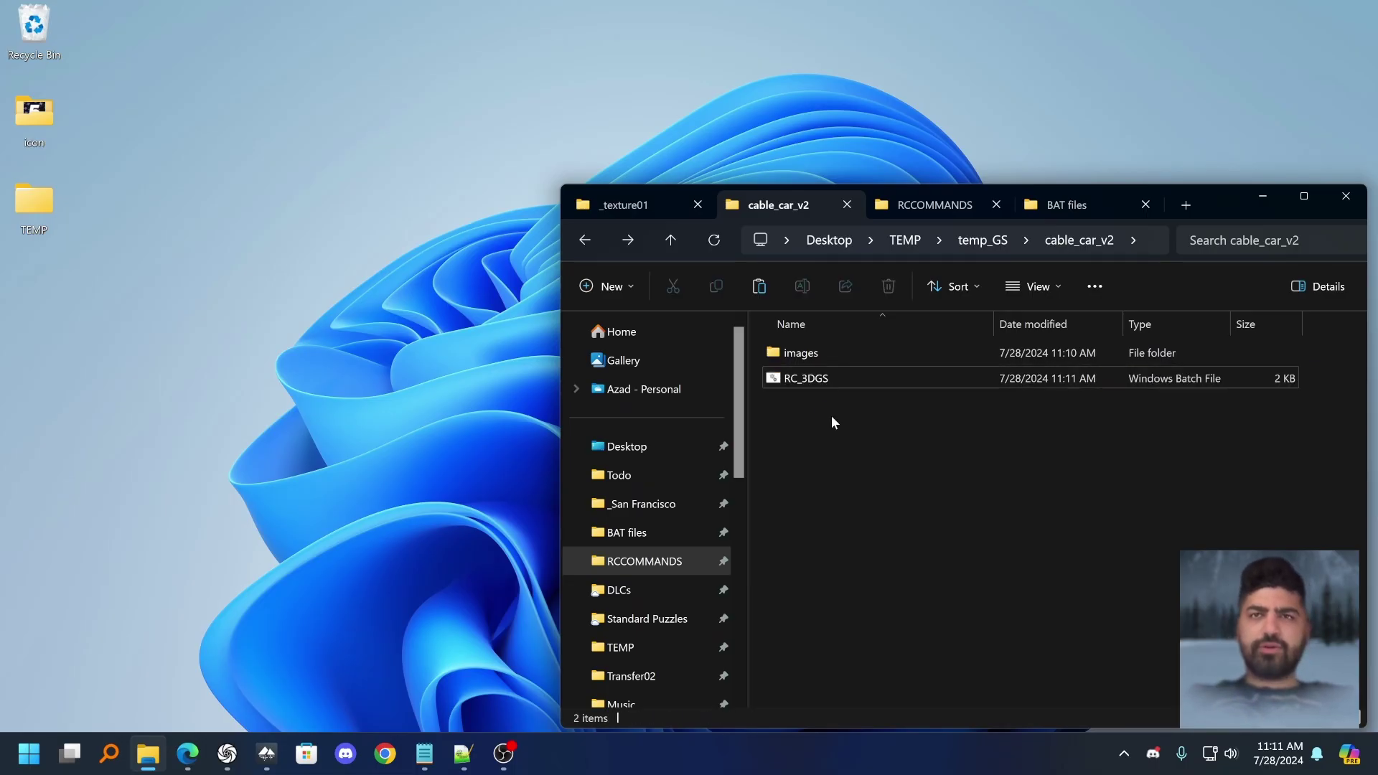
double_click(822, 380)
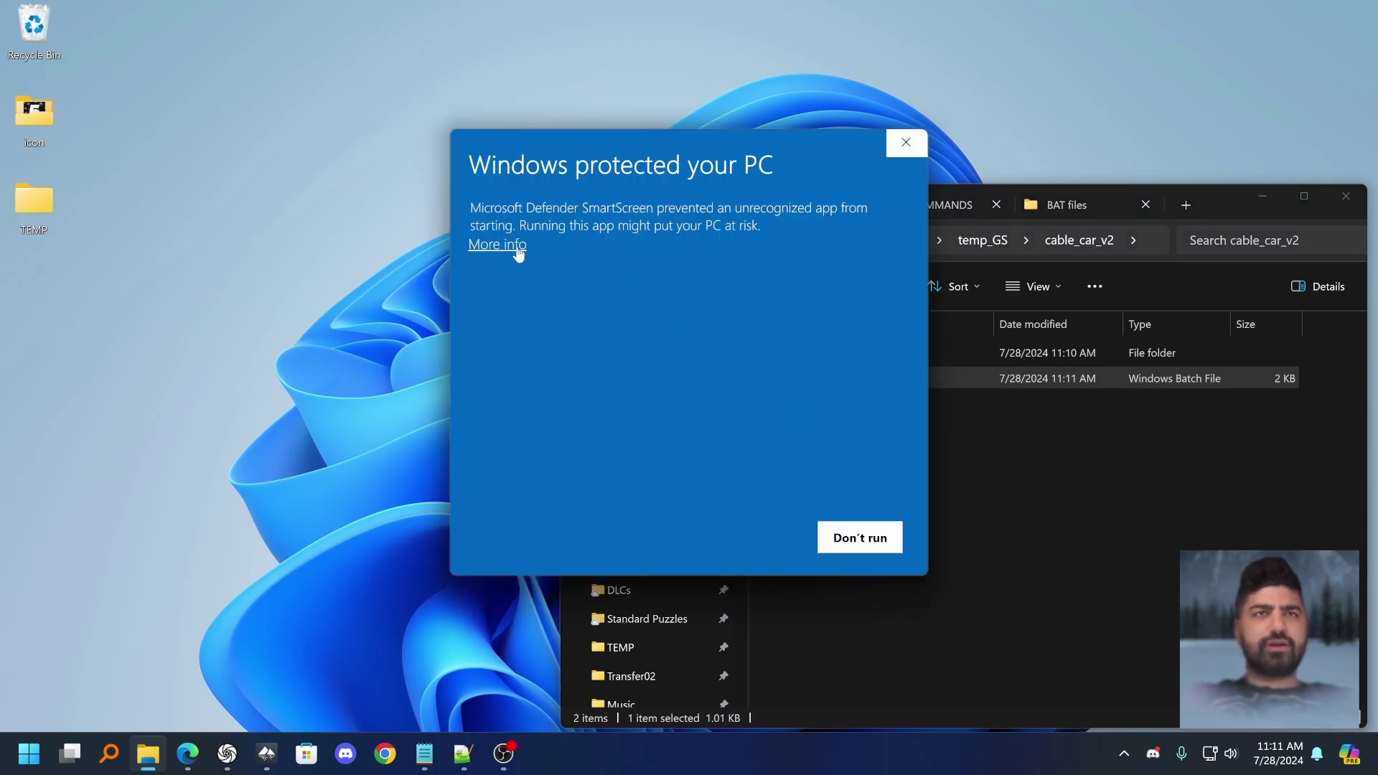
click(517, 248)
click(743, 537)
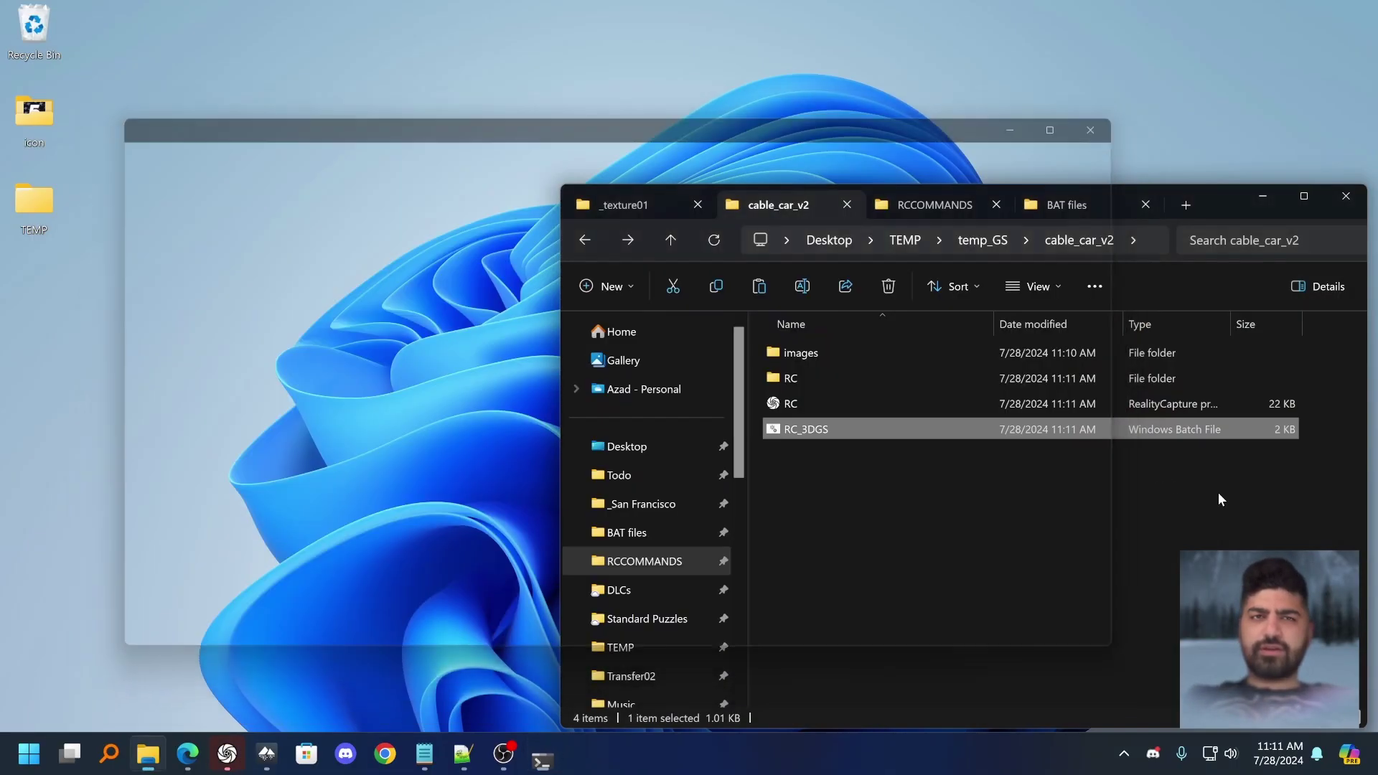
click(1218, 492)
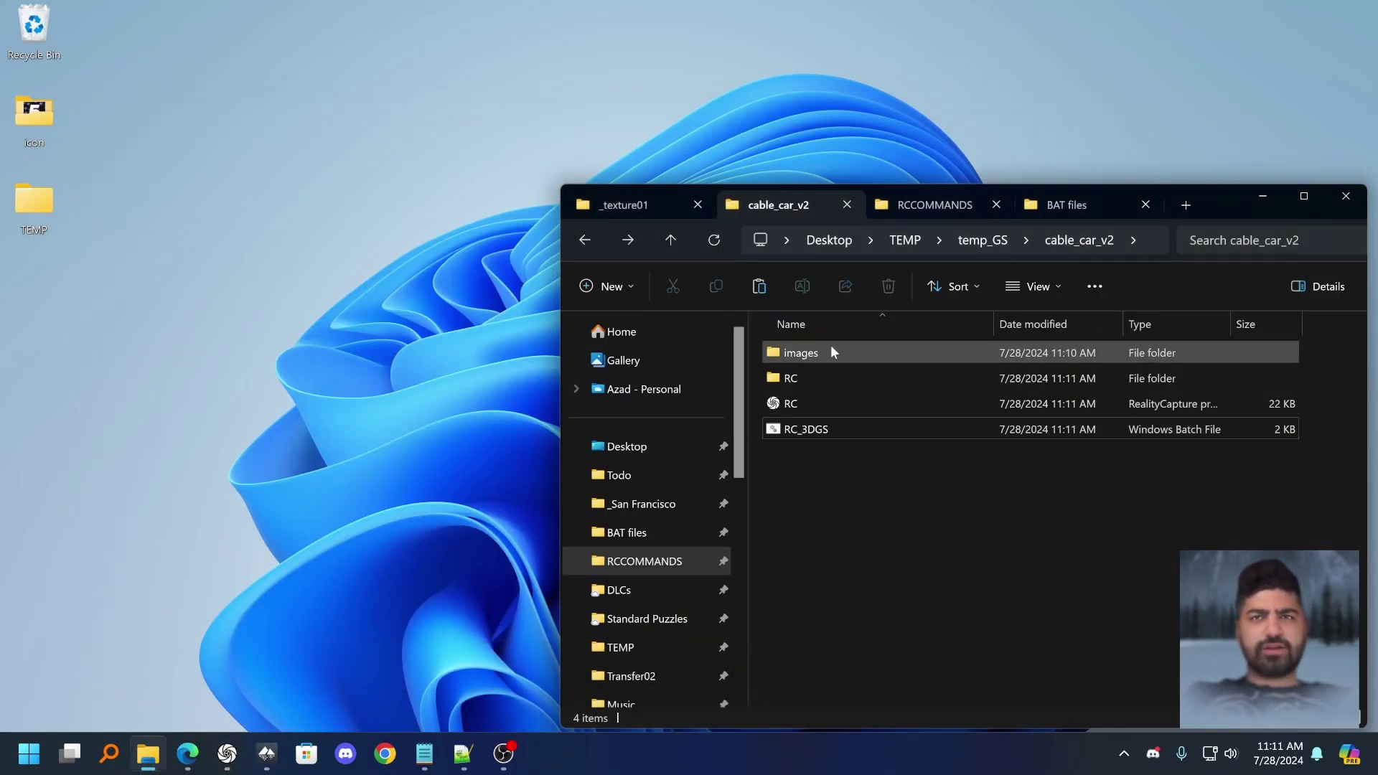
- Open a new Postshot window and import the cable_car_v2 images folder with imported camera poses, starting the Splat MCMC training
right_click(267, 754)
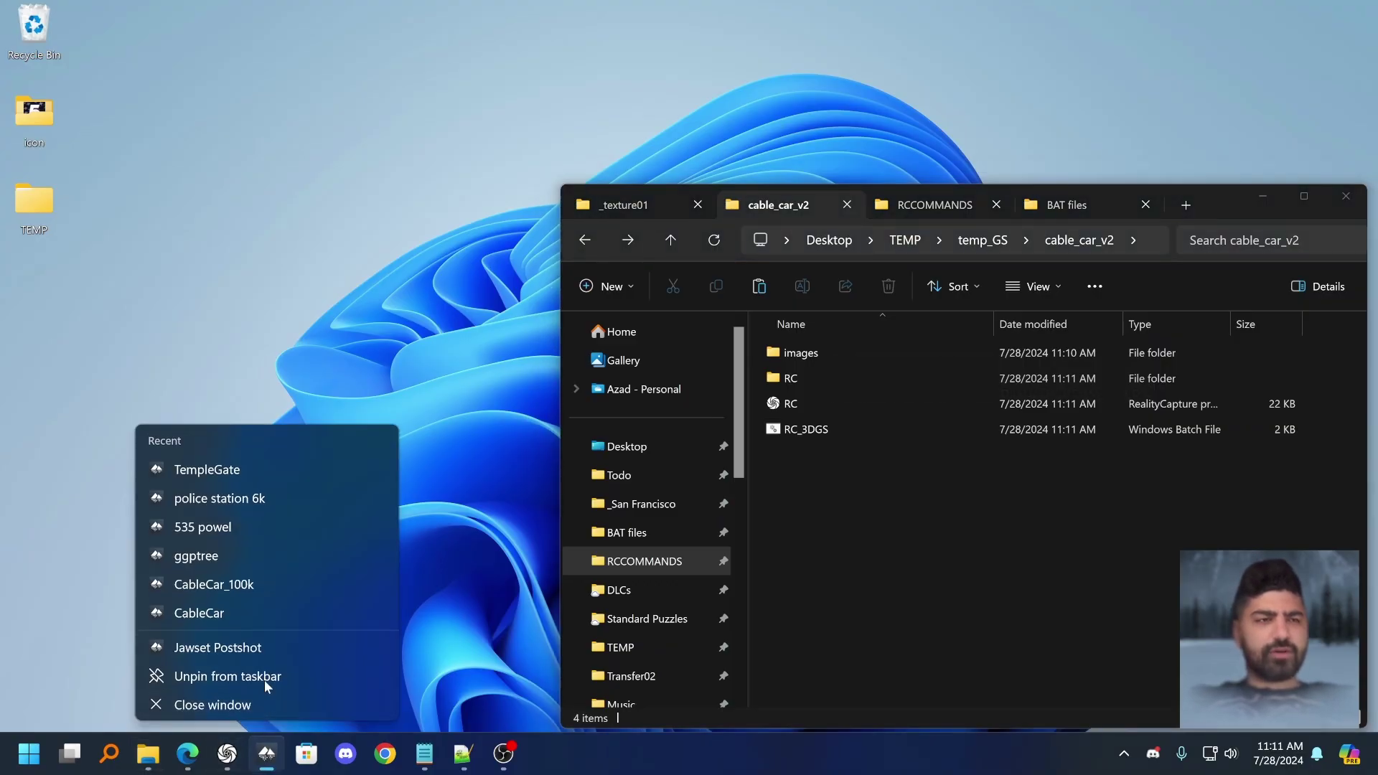
click(265, 647)
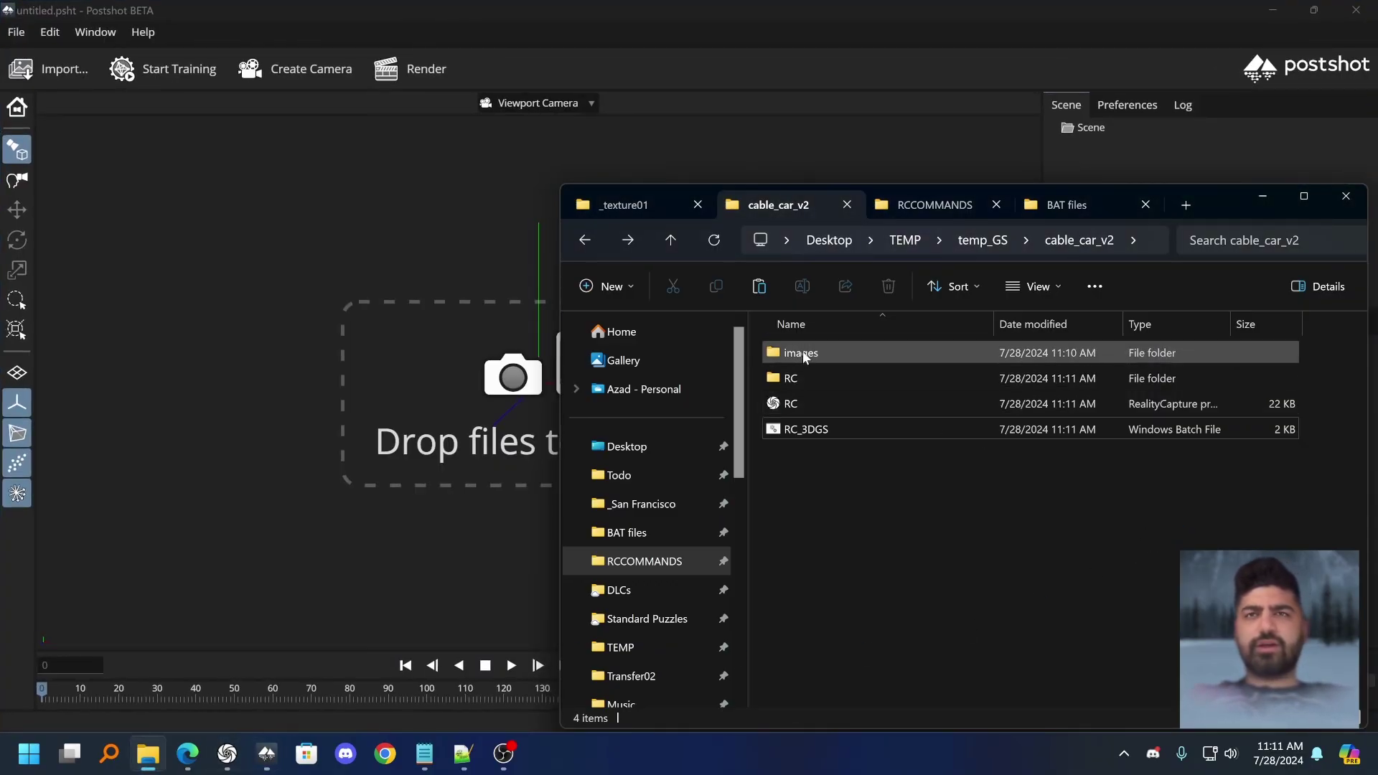
drag(803, 357, 367, 290)
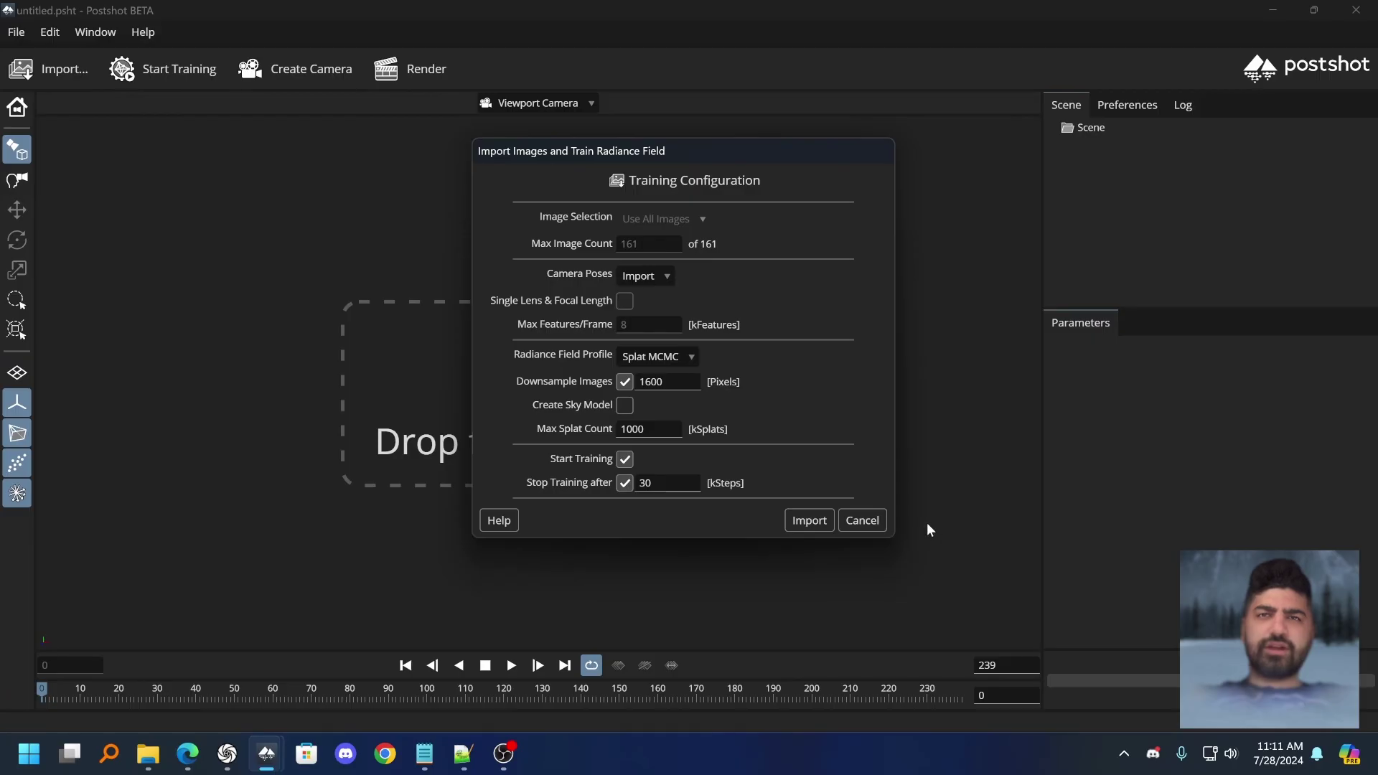
click(809, 521)
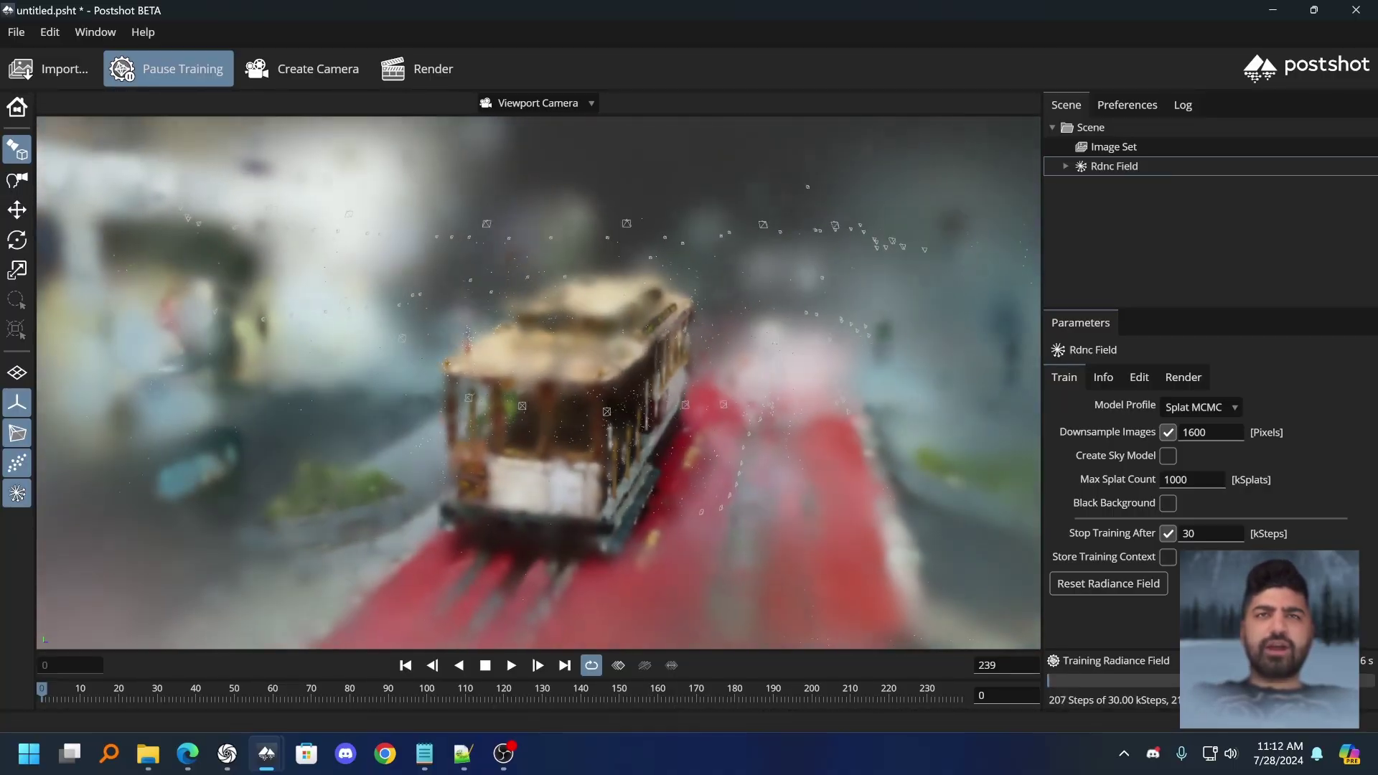
- Examine the cable car splat from several angles and distances while it trains
drag(886, 496, 883, 430)
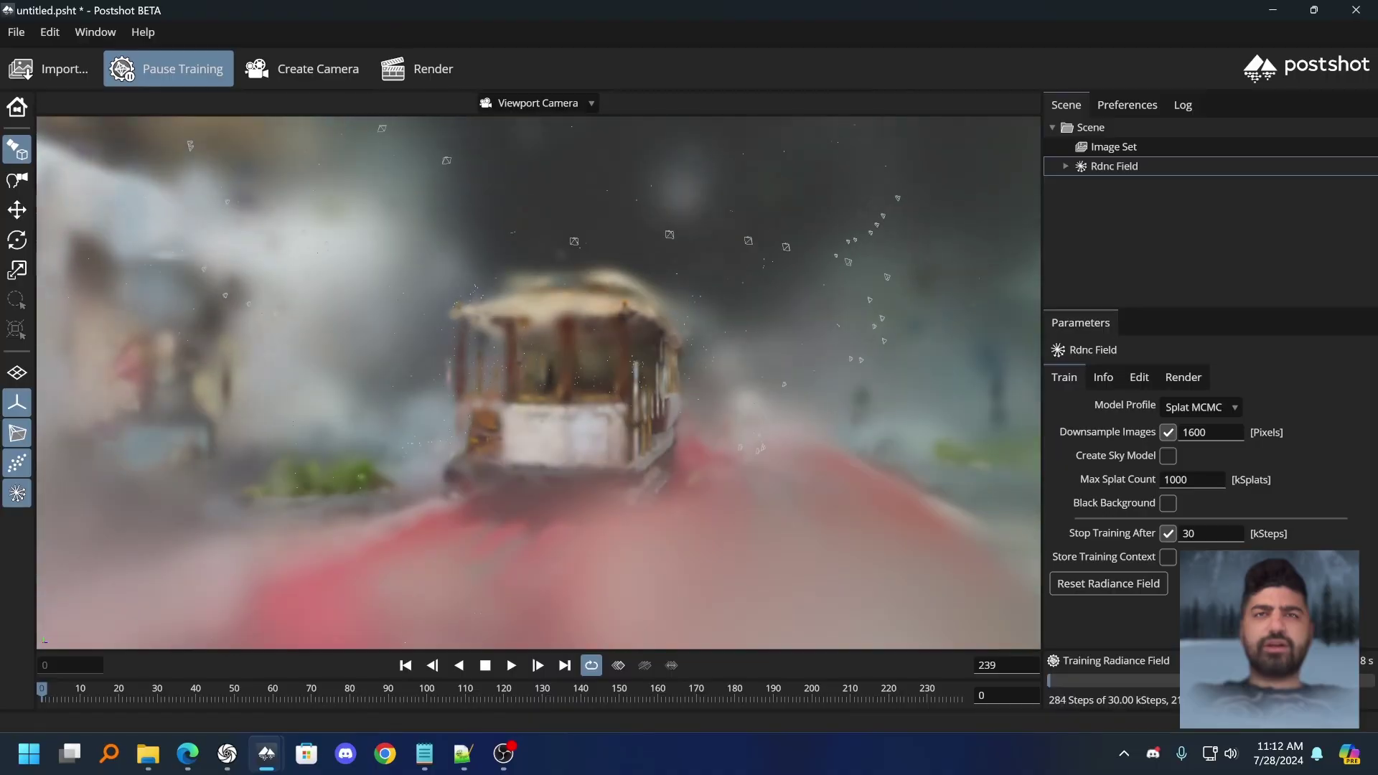
drag(887, 497, 844, 480)
scroll(796, 454, up, 2)
middle_drag(826, 215, 809, 297)
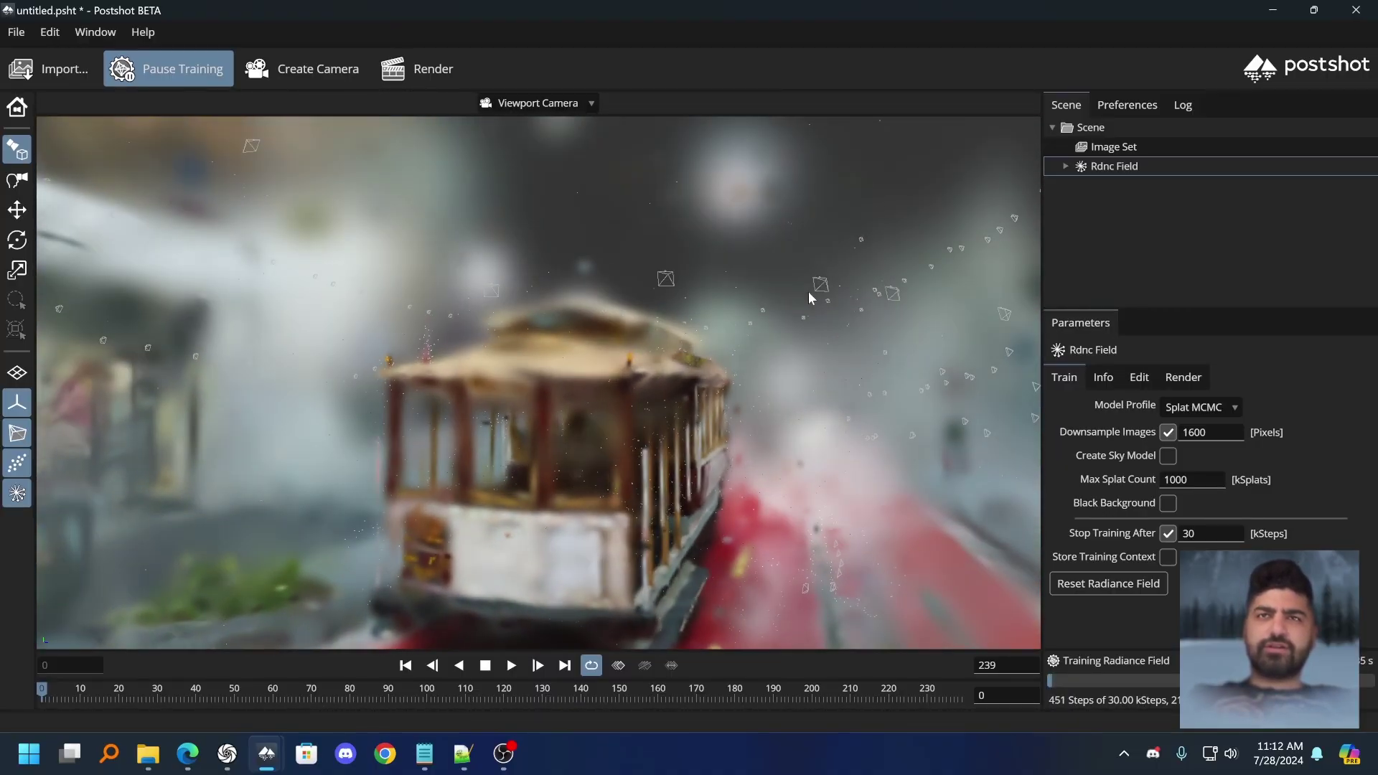
scroll(782, 450, up, 5)
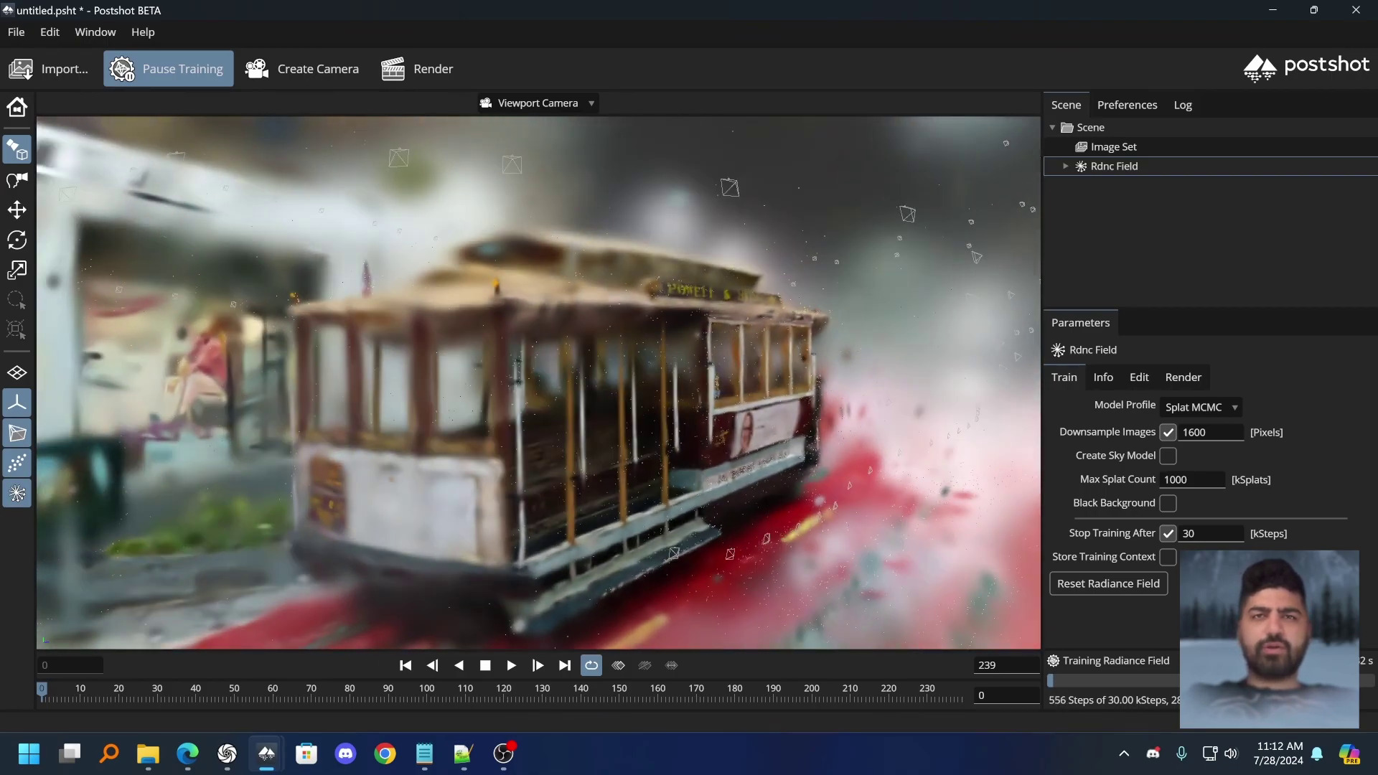
drag(765, 457, 854, 446)
mouse_move(725, 445)
mouse_down()
mouse_move(789, 459)
mouse_move(718, 451)
mouse_up()
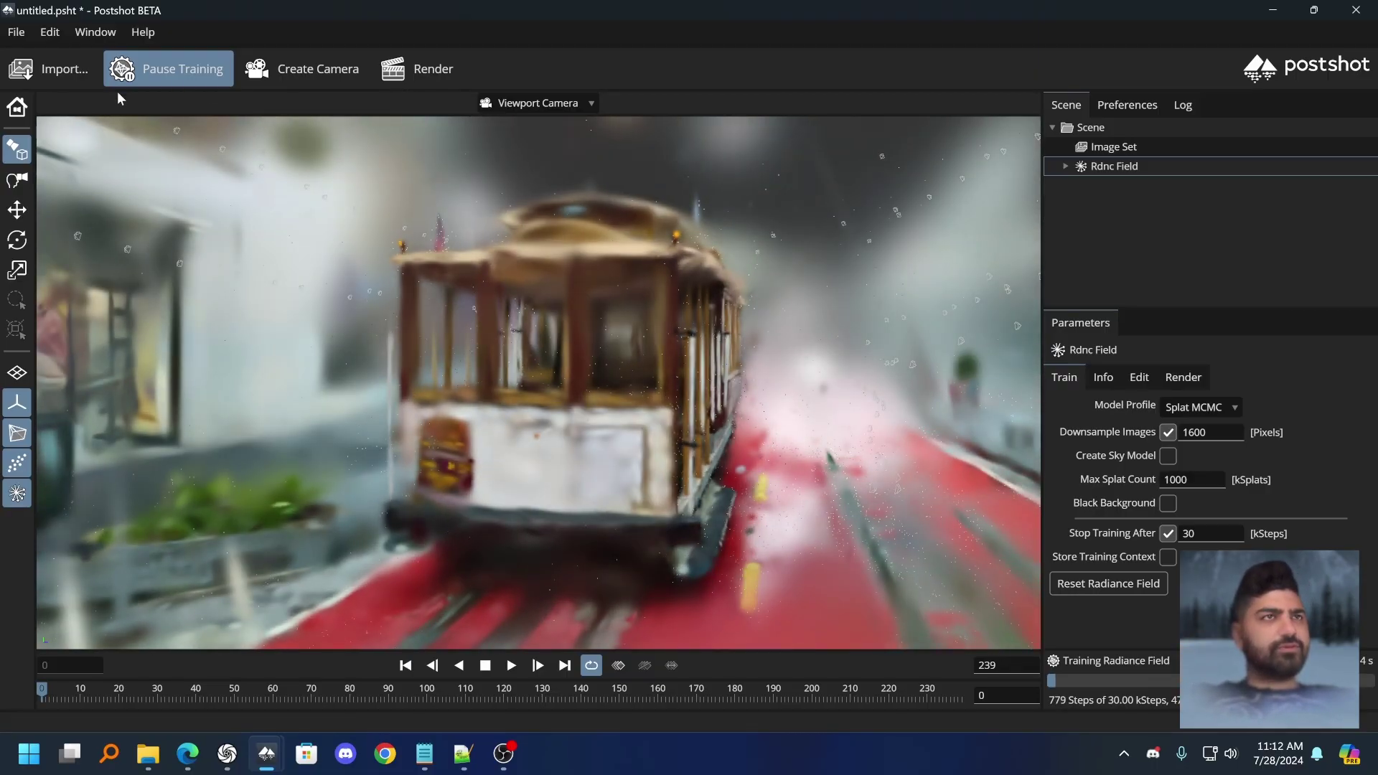
- Pause the training and start a new, empty Postshot project
click(169, 69)
click(15, 31)
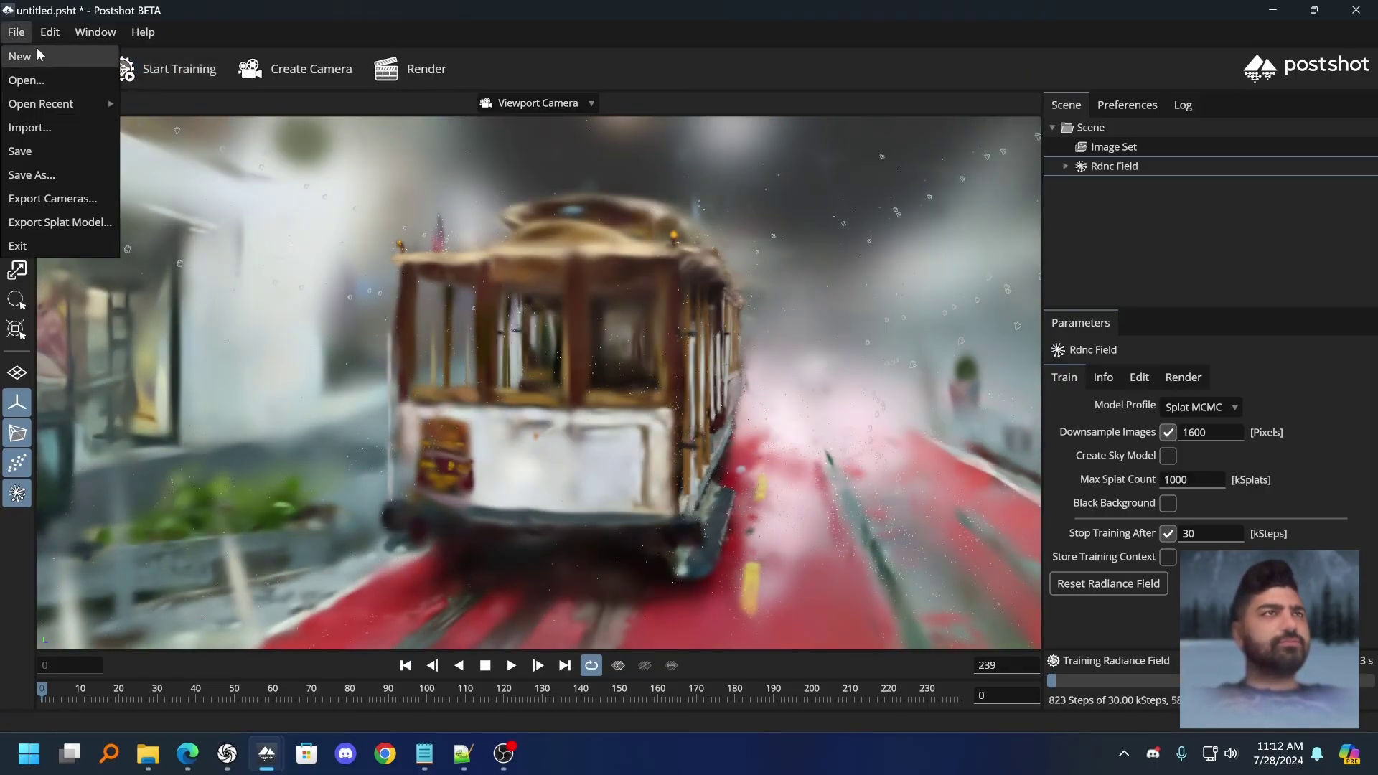
click(29, 52)
click(77, 83)
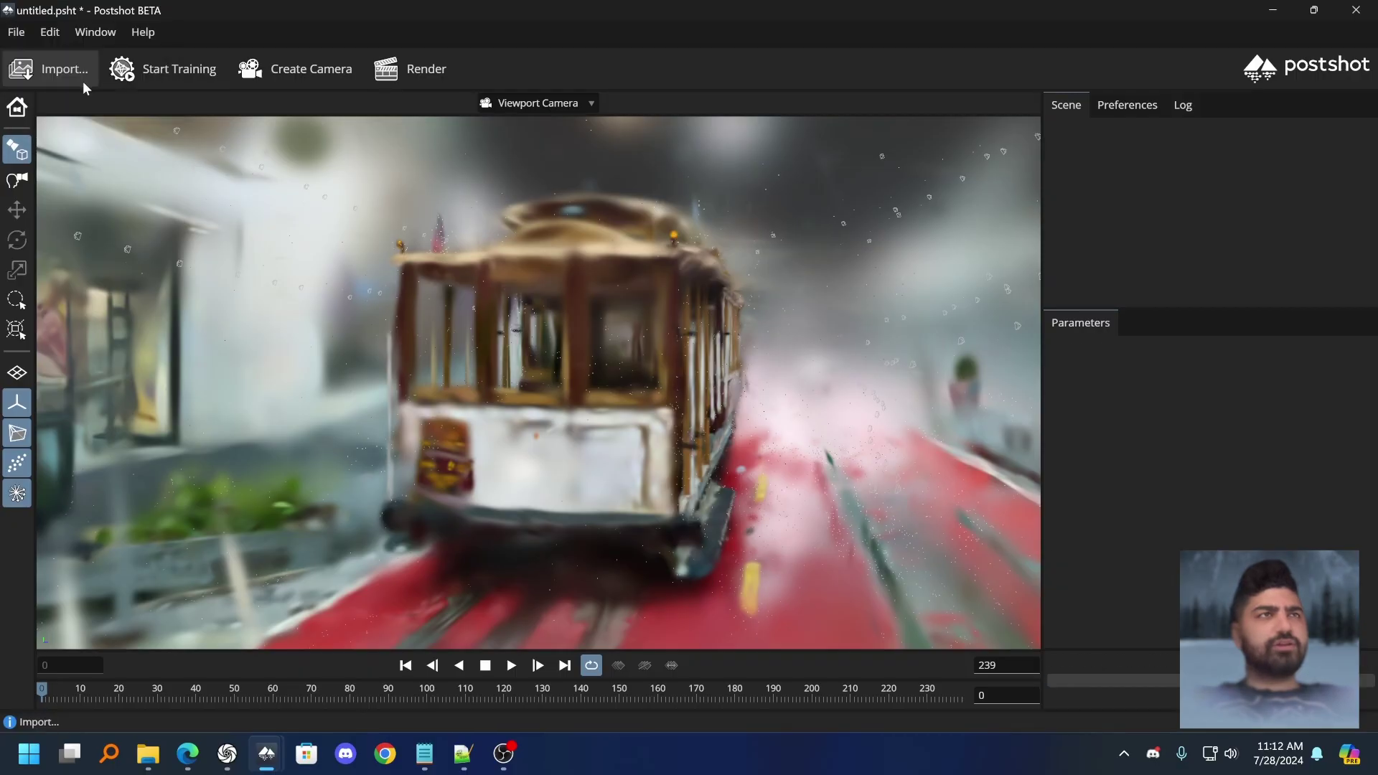
- Import the cable_car_v2 images folder with camera poses computed from images, using all images, and start the training
key(alt+Tab)
drag(782, 361, 309, 348)
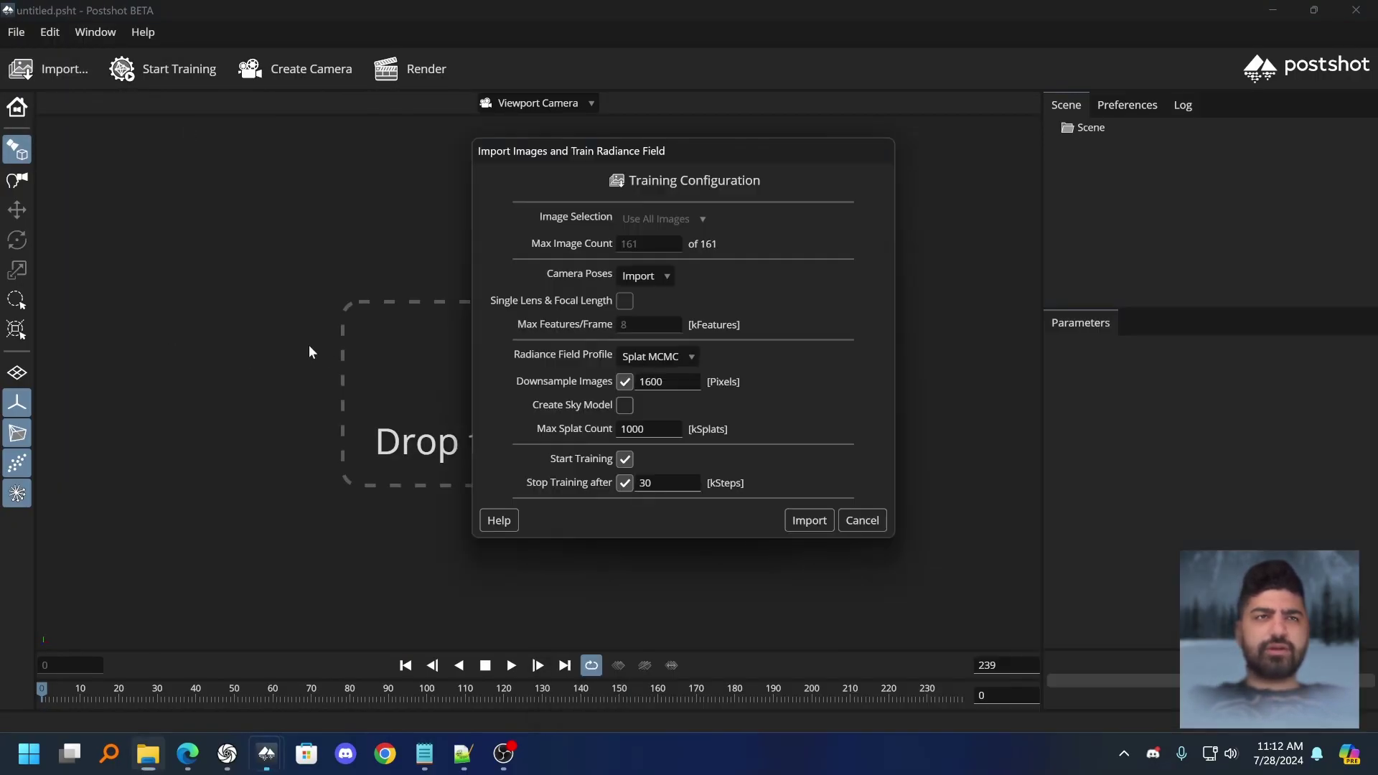
click(656, 274)
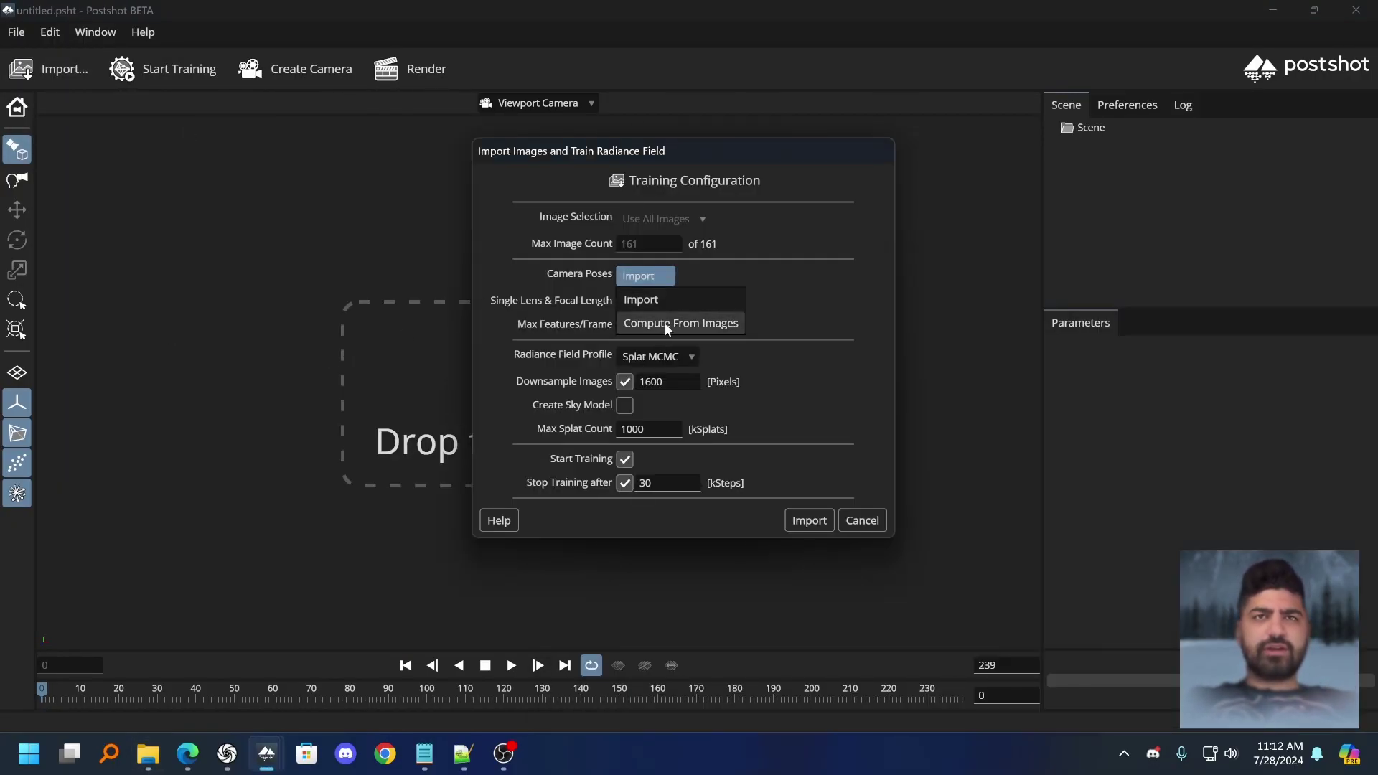
click(664, 323)
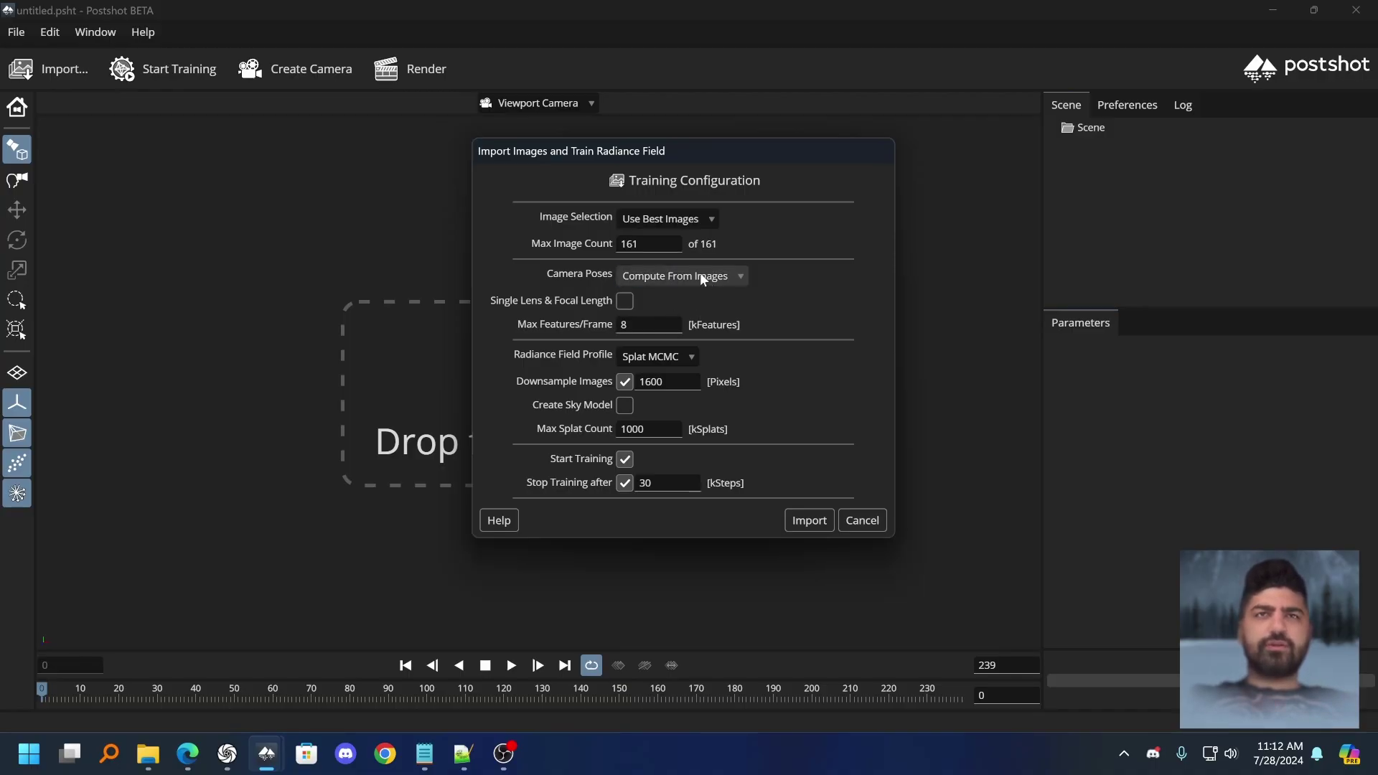
click(673, 222)
click(659, 266)
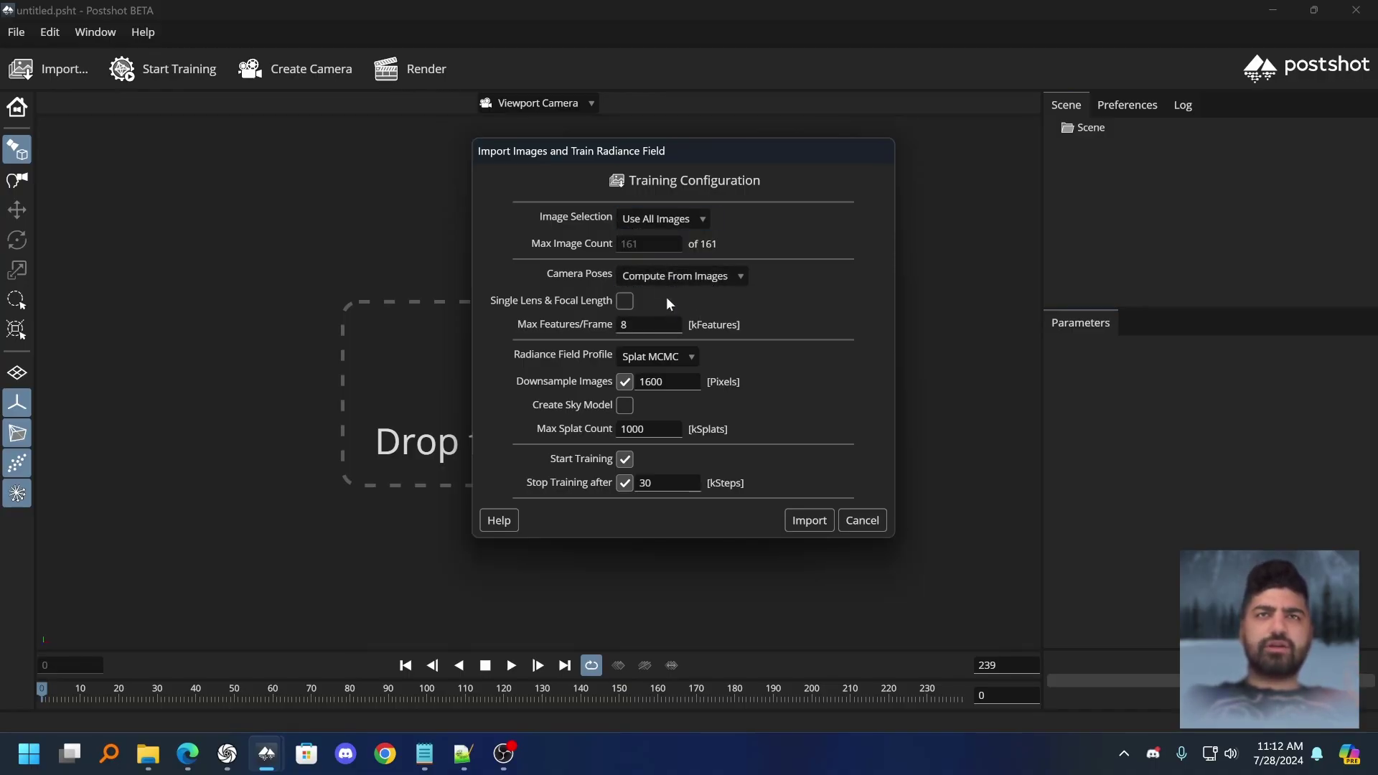
click(810, 520)
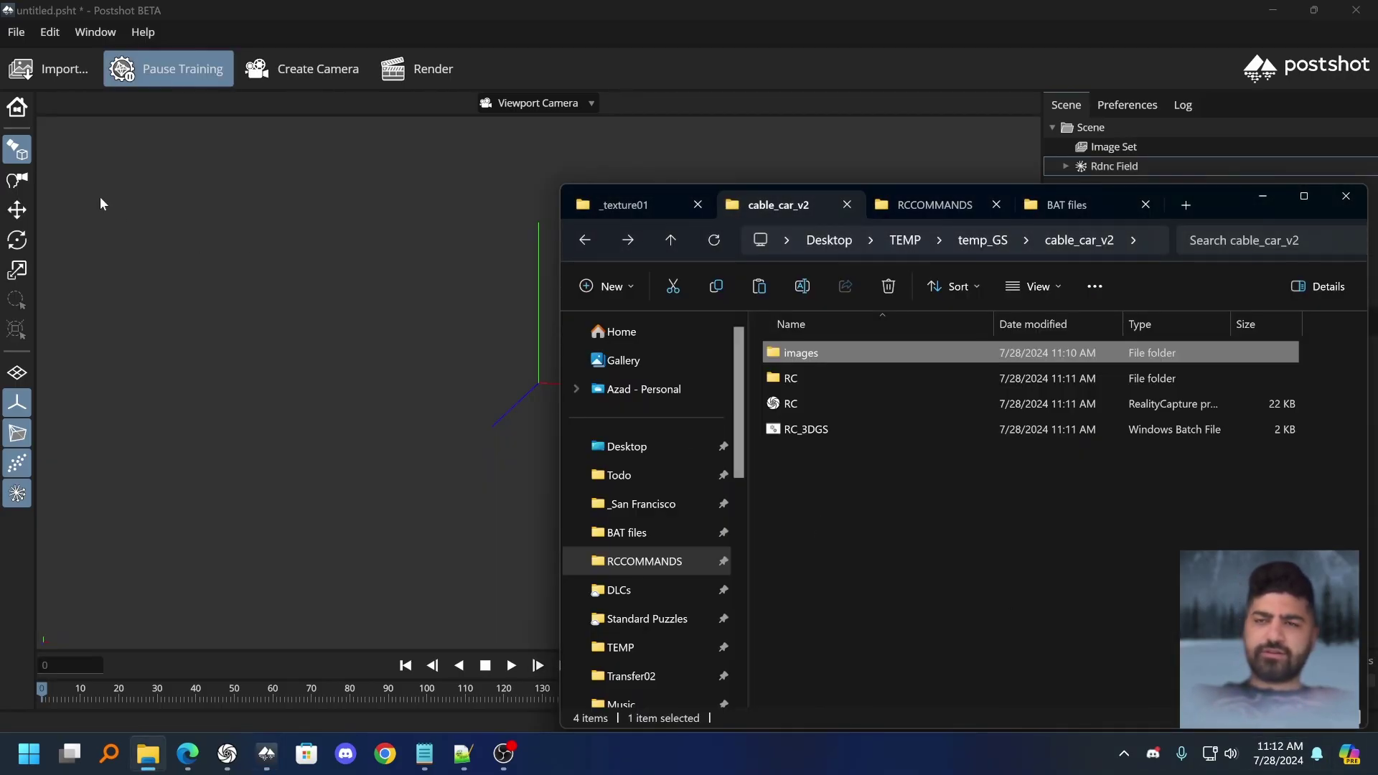
click(311, 222)
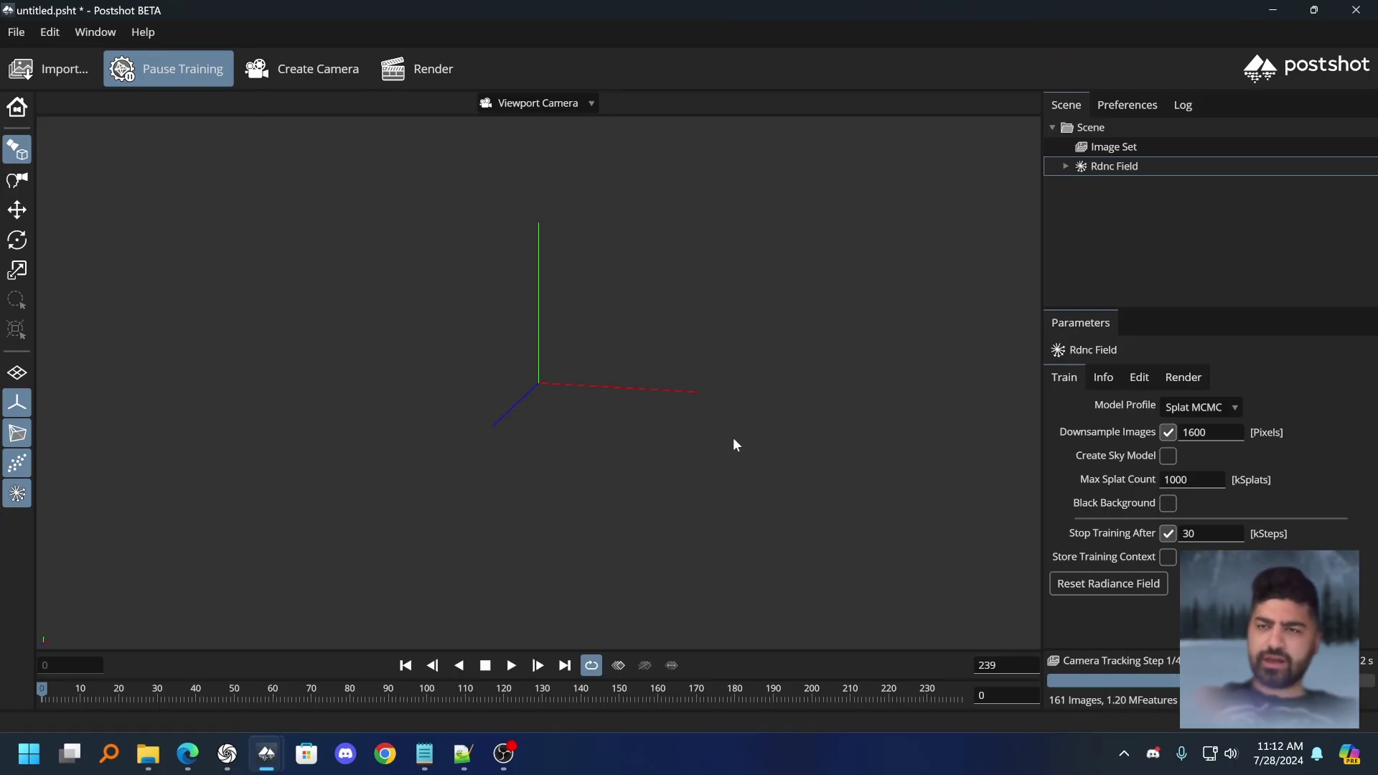
middle_drag(555, 379, 568, 421)
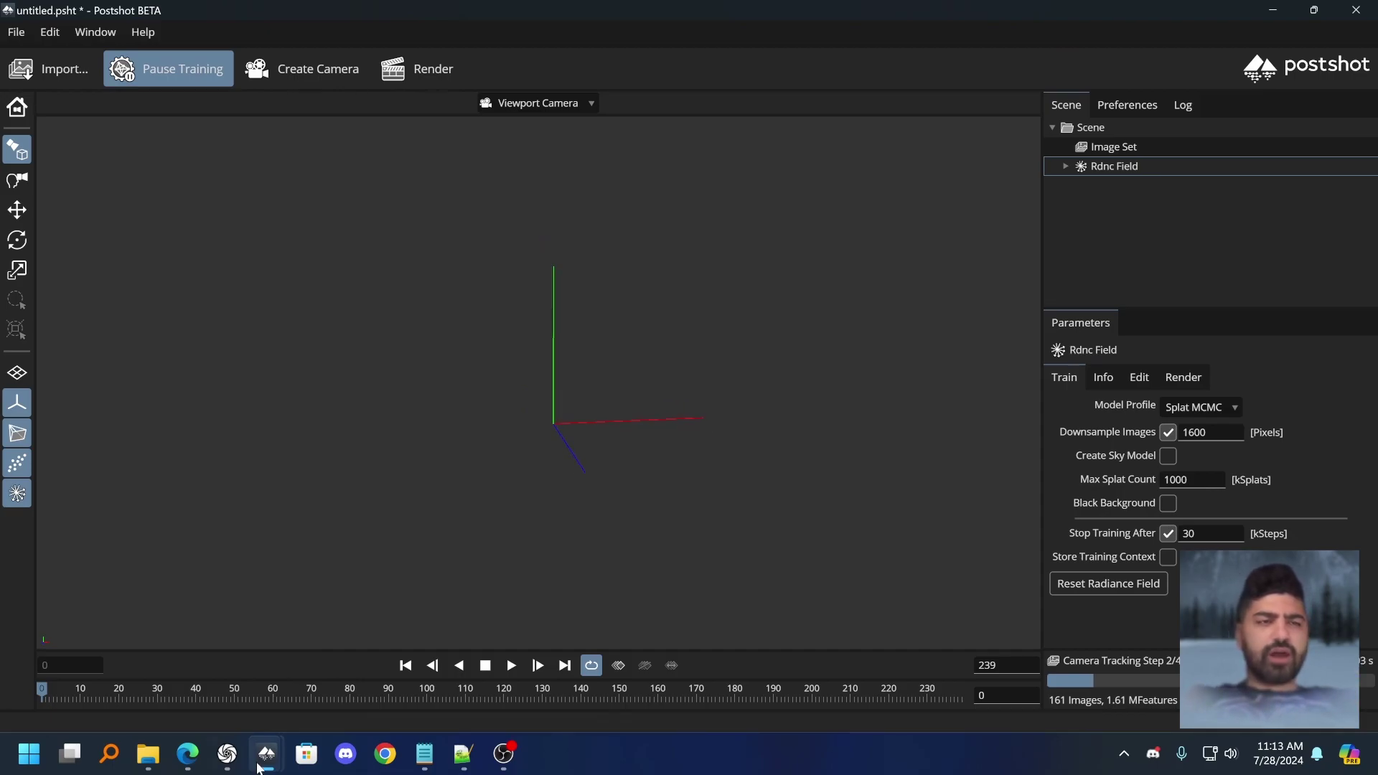
- Switch to the Postshot window with the TempleGate project and inspect the temple gate splat from the front and back
mouse_move(260, 767)
click(172, 664)
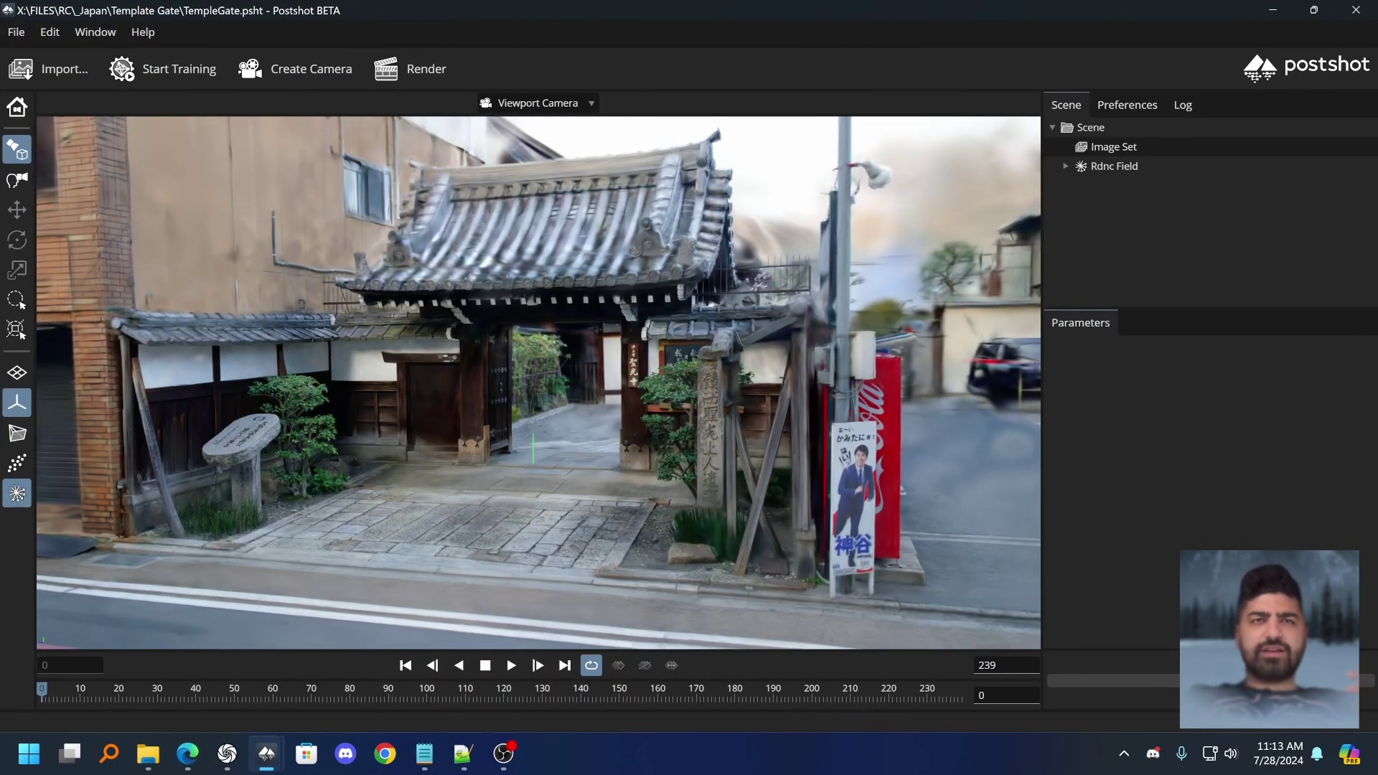
drag(646, 345, 722, 306)
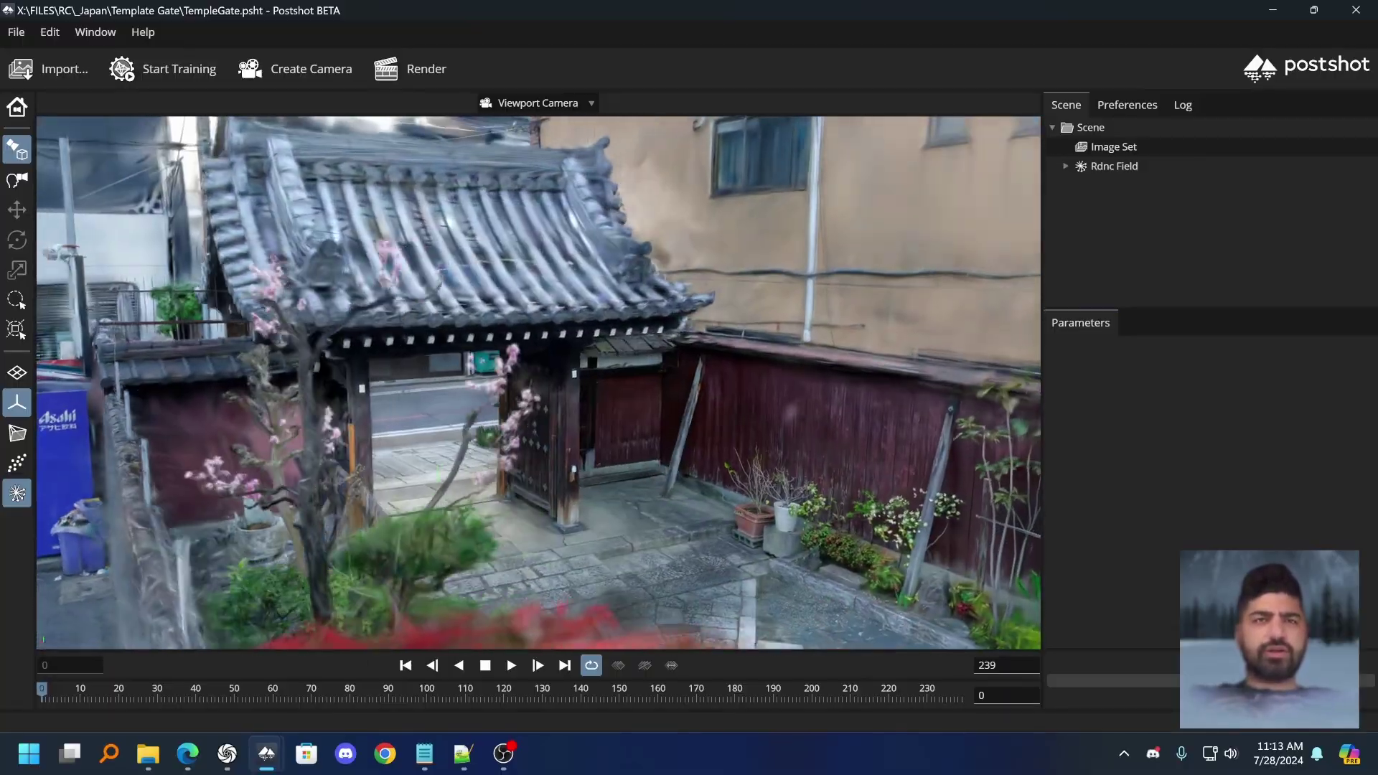
drag(323, 374, 789, 370)
click(17, 107)
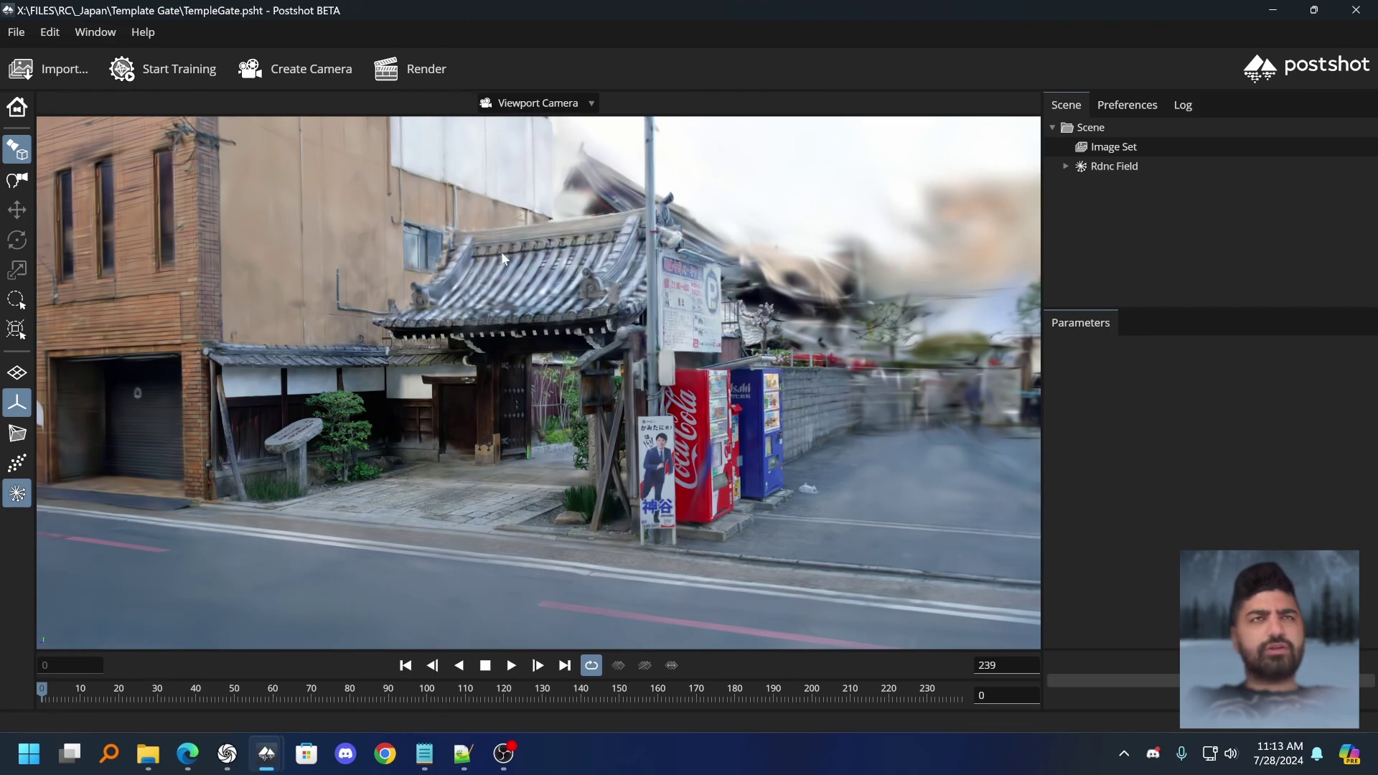
drag(531, 388, 603, 417)
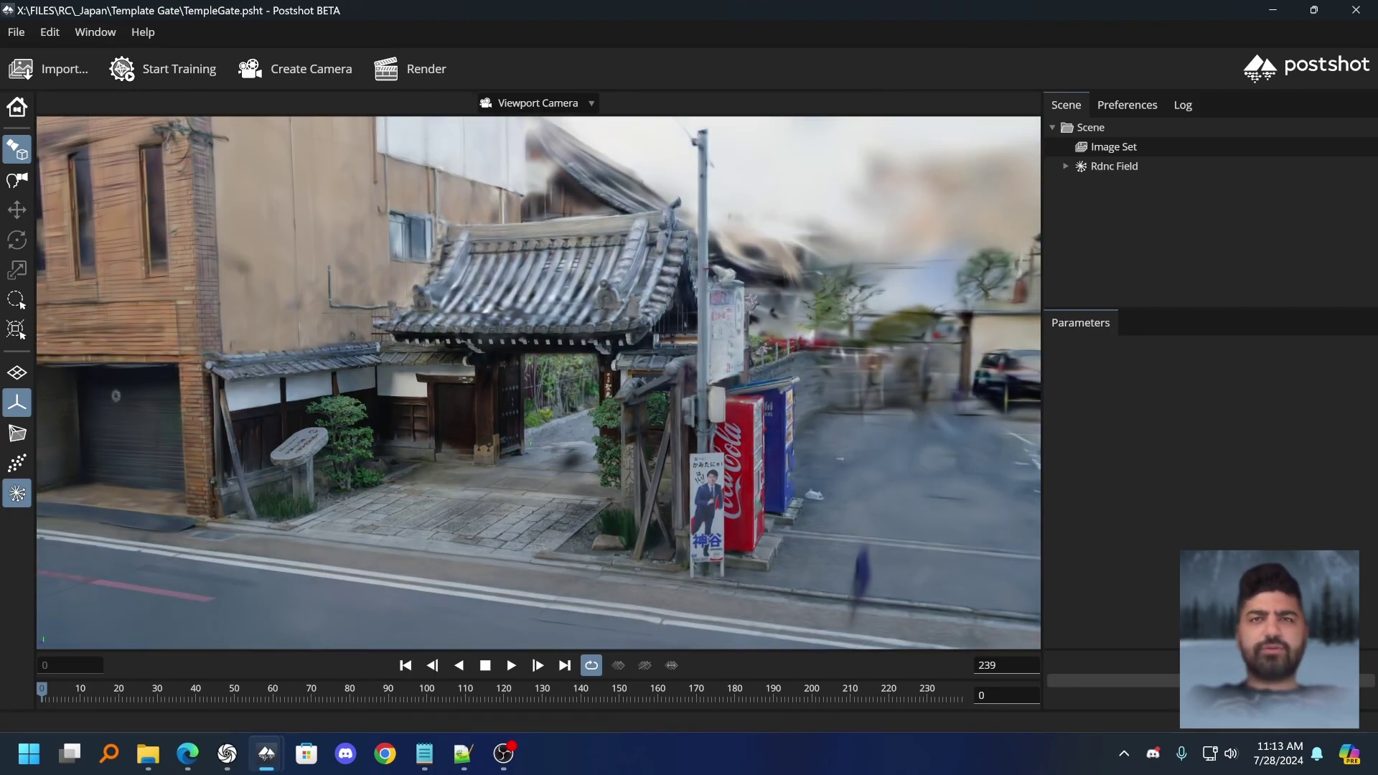
drag(567, 488, 782, 471)
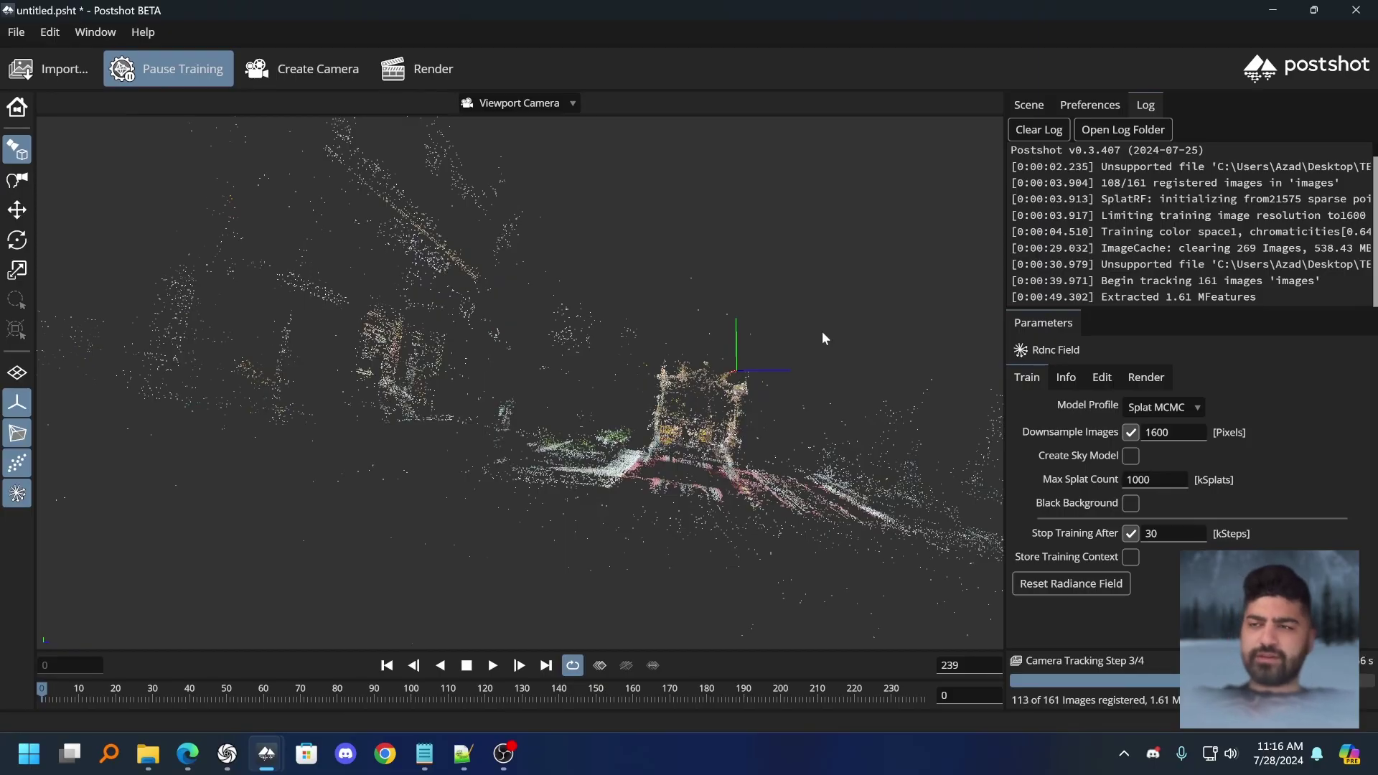
- Rotate the radiance field until the cable car point cloud stands level, and return to camera navigation
drag(823, 338, 657, 384)
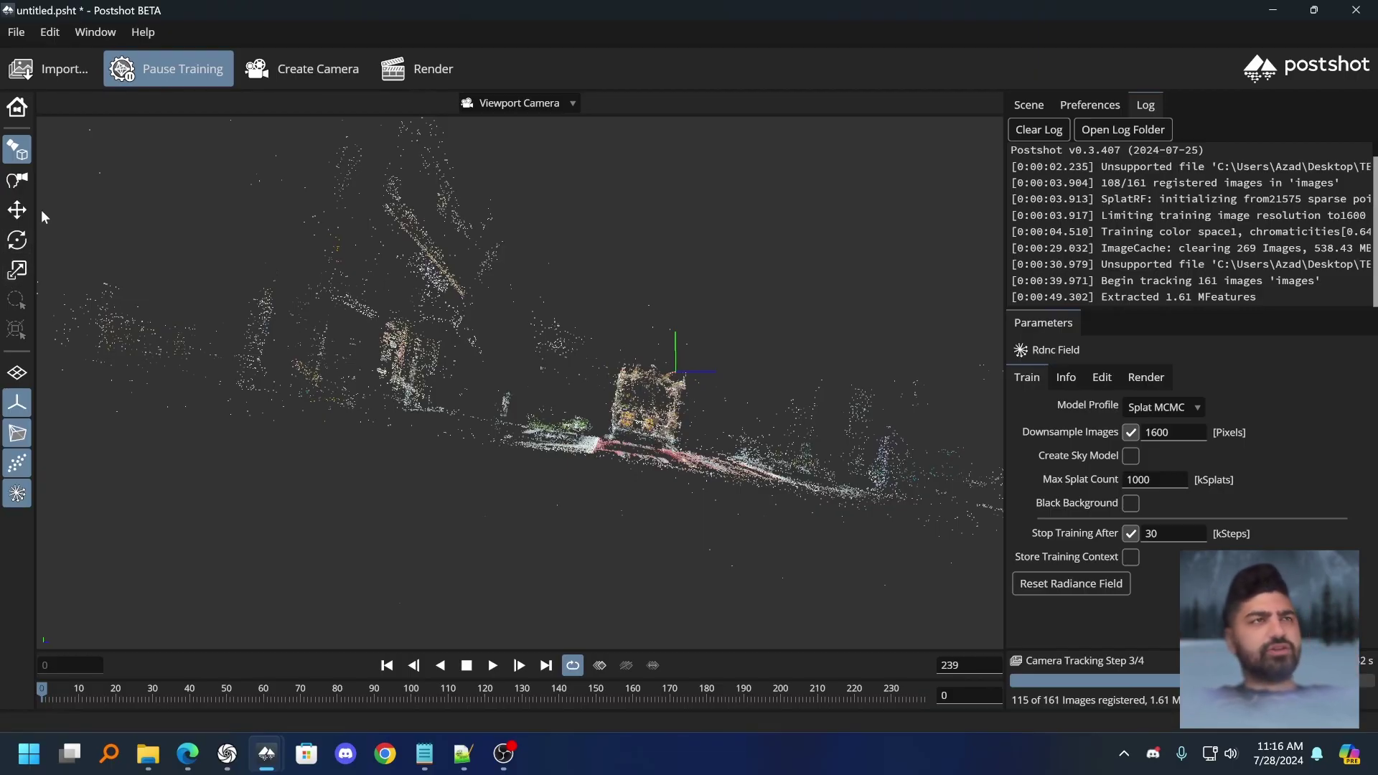
click(17, 240)
mouse_move(722, 422)
mouse_down()
mouse_move(739, 417)
mouse_move(714, 429)
mouse_up()
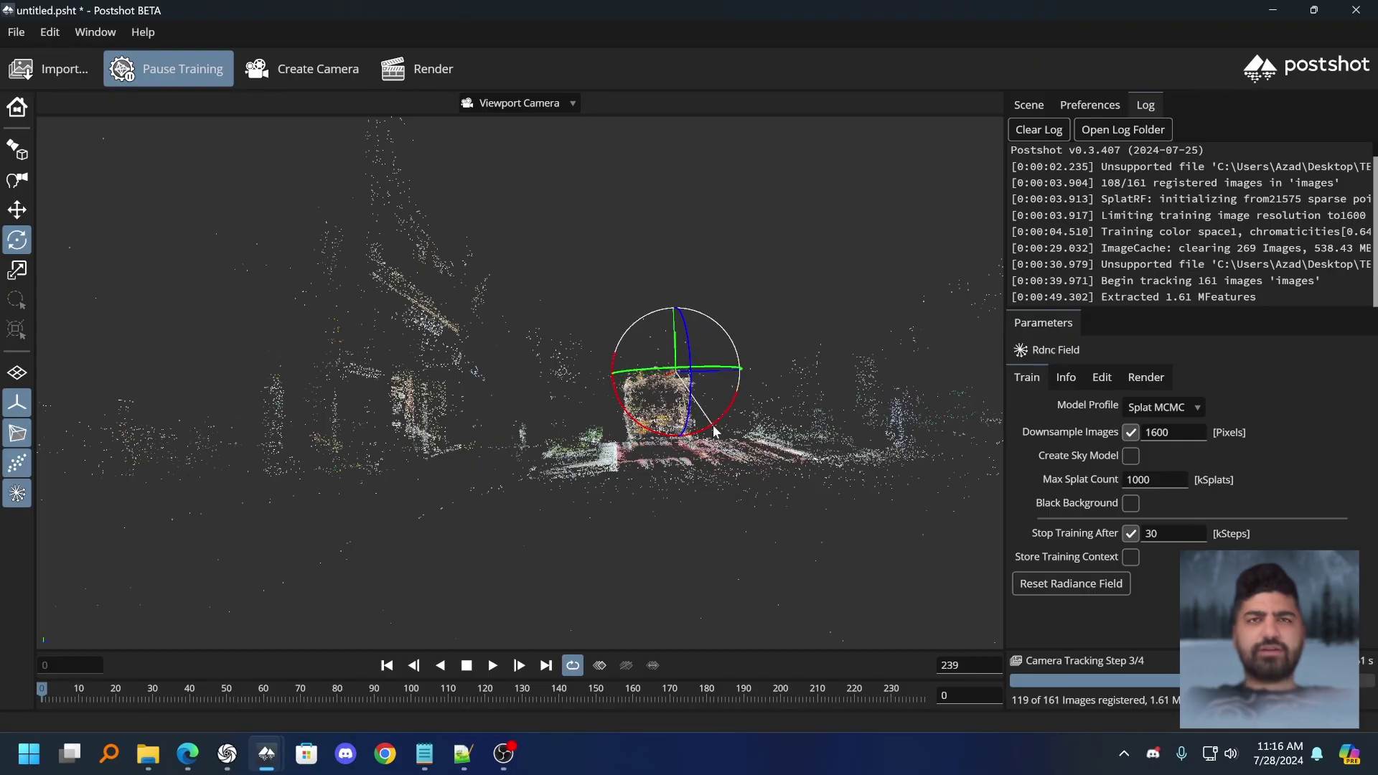
click(21, 153)
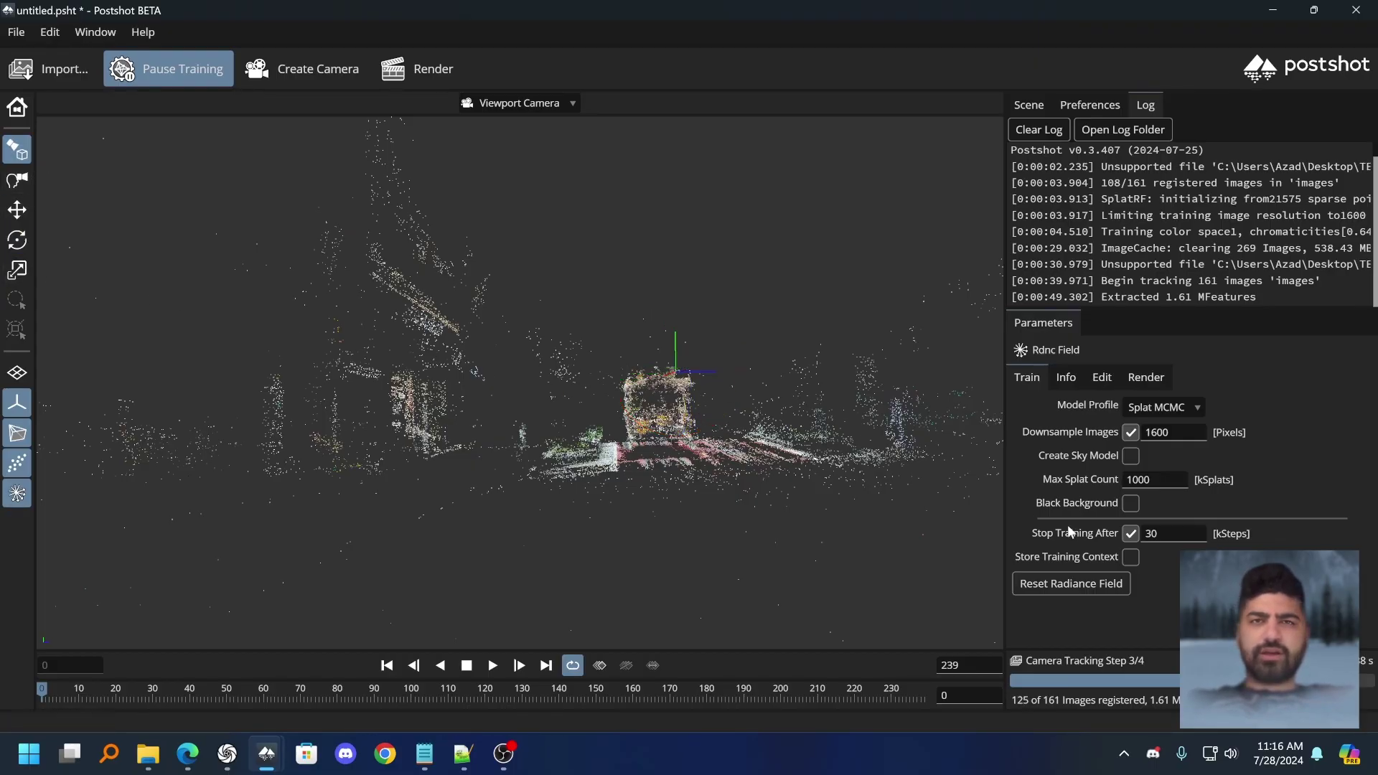
- Examine the cable car's sparse point cloud and its training splat from several angles
drag(796, 496, 883, 470)
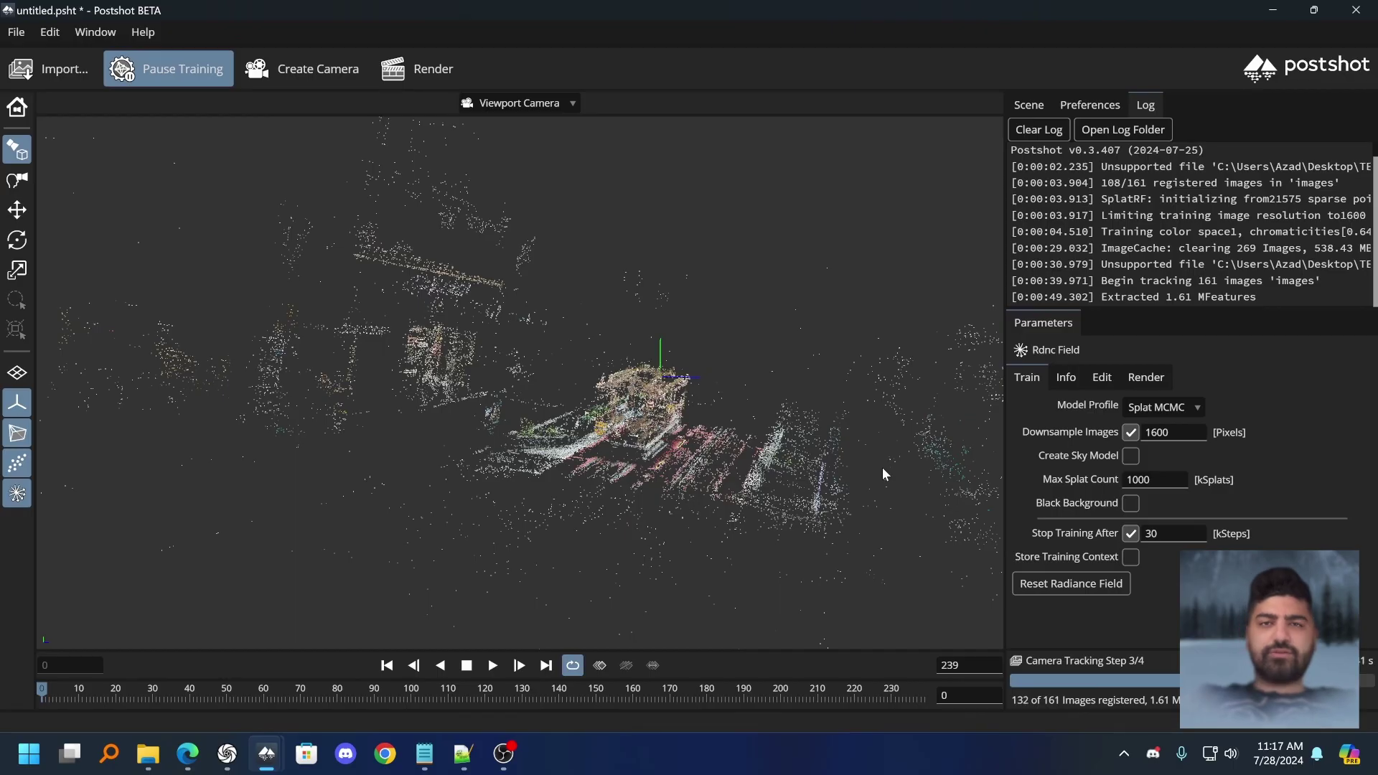
drag(463, 411, 603, 446)
drag(757, 491, 753, 511)
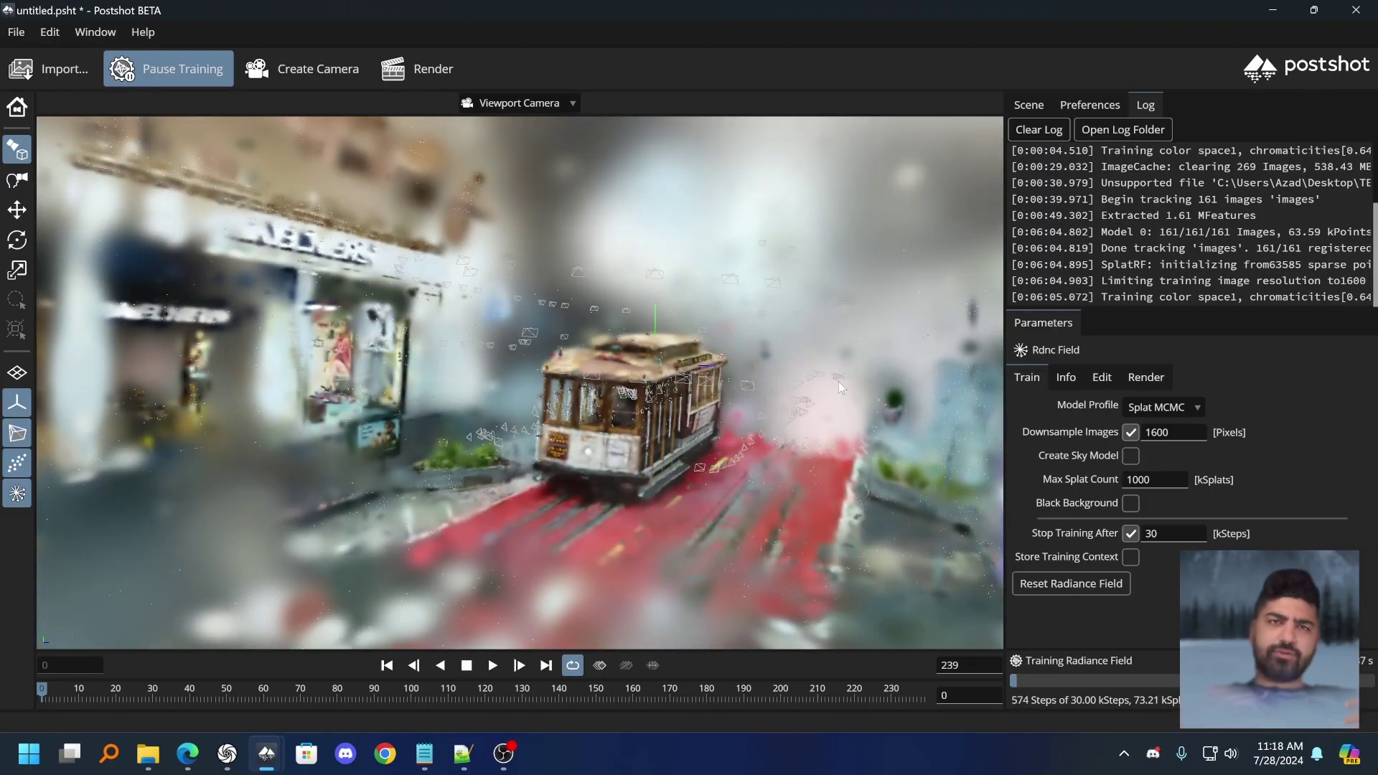
drag(791, 392, 854, 363)
drag(719, 392, 730, 416)
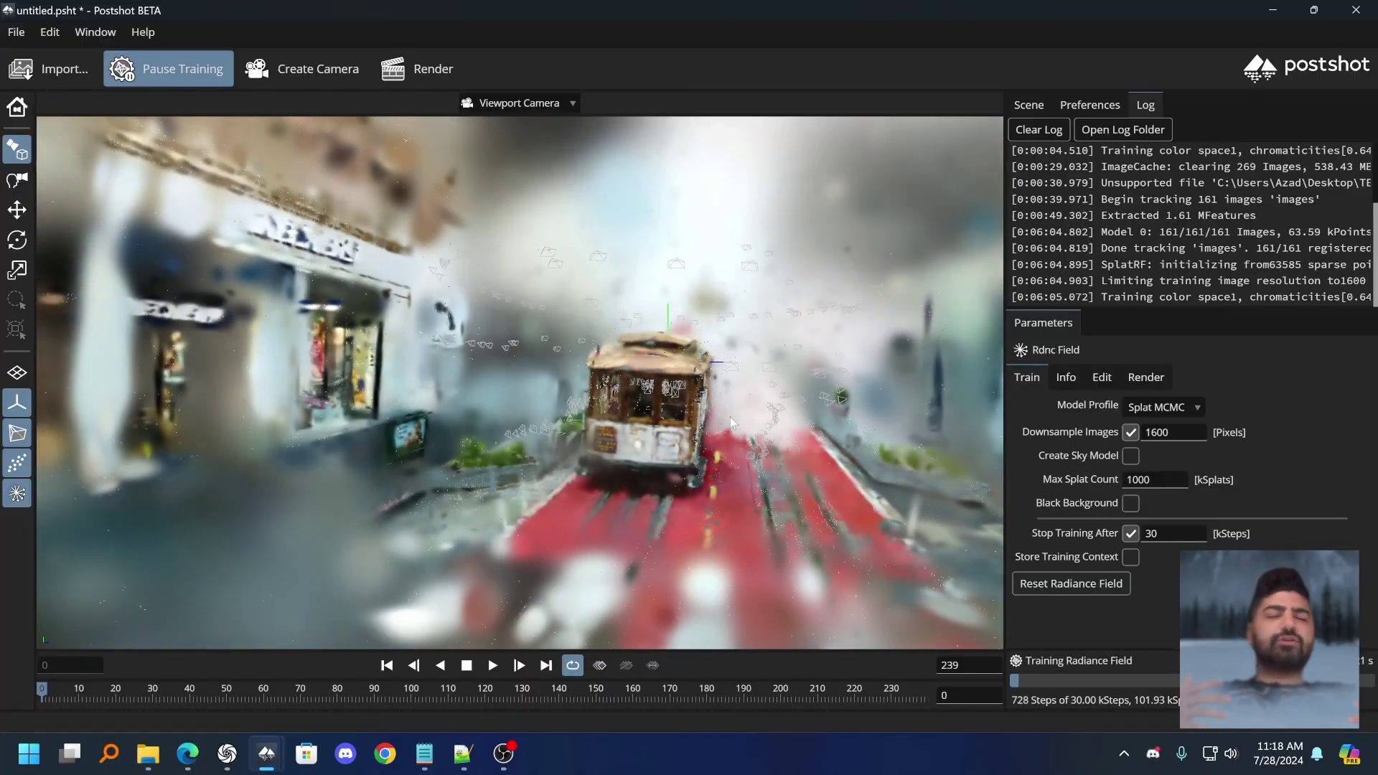
mouse_move(730, 416)
mouse_down()
mouse_move(639, 413)
mouse_move(761, 420)
mouse_move(693, 413)
mouse_move(723, 420)
mouse_up()
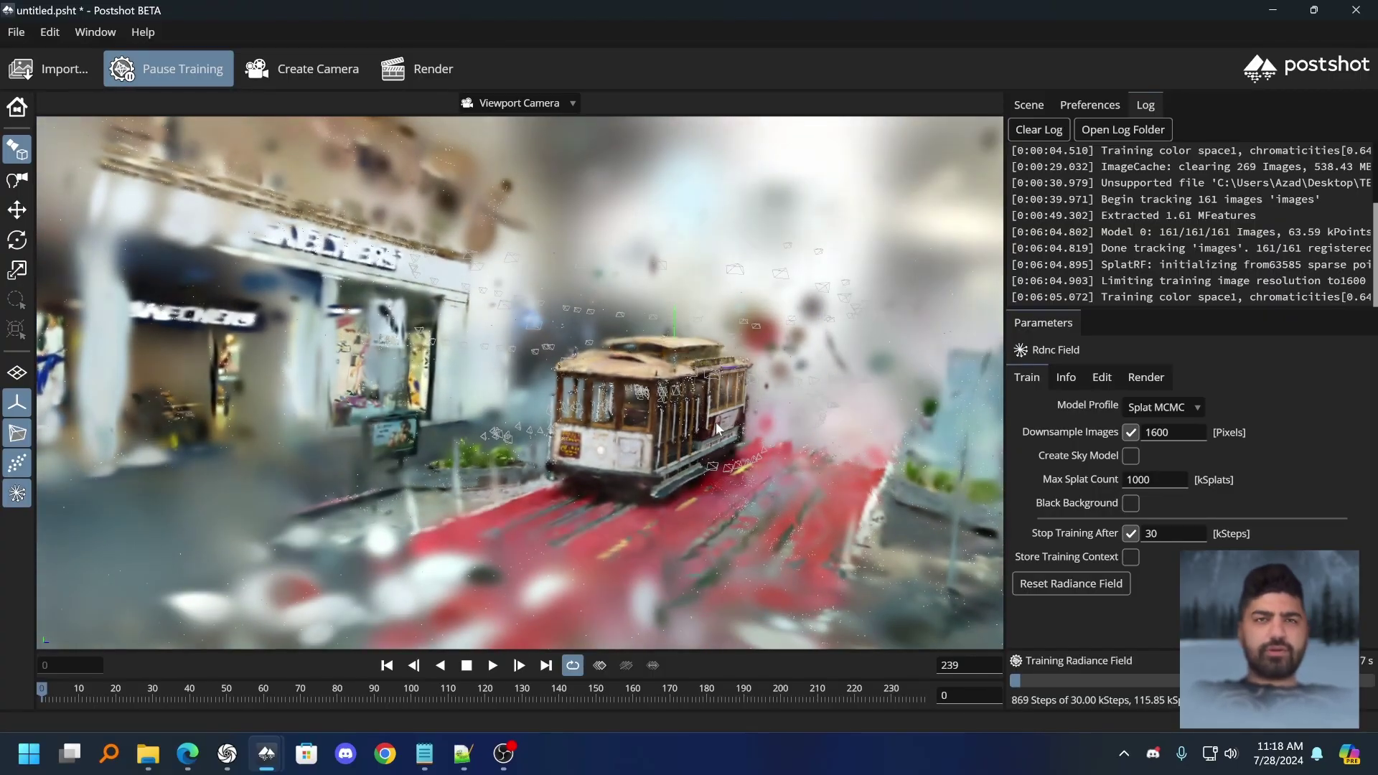